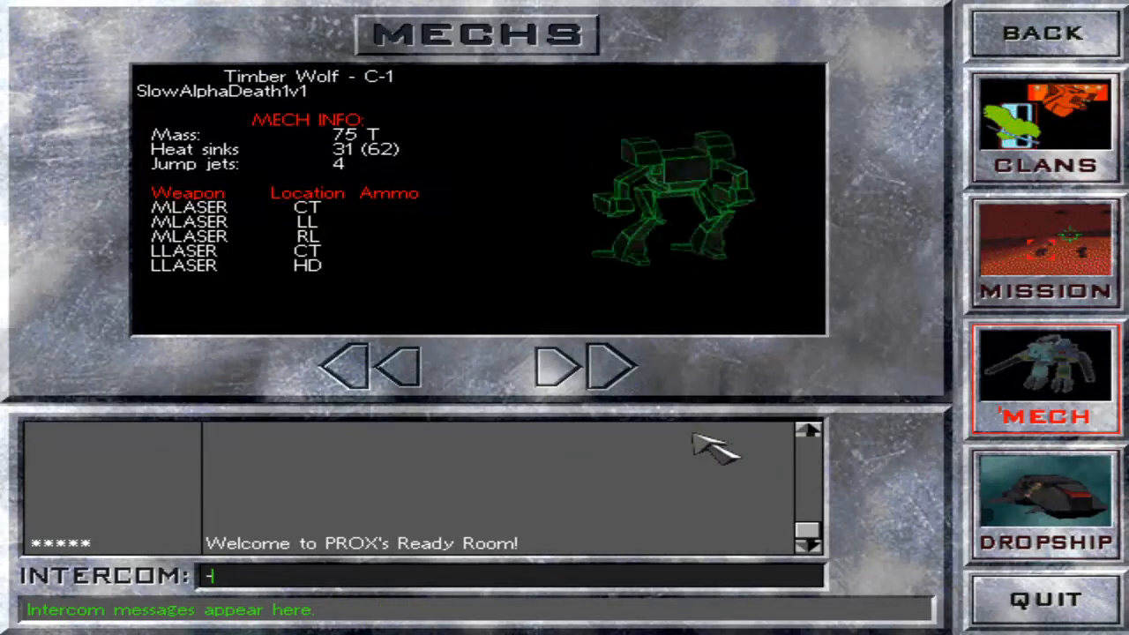
Go to the DROPSHIP roster and hit LAUNCH to mark yourself ready.
click(1049, 507)
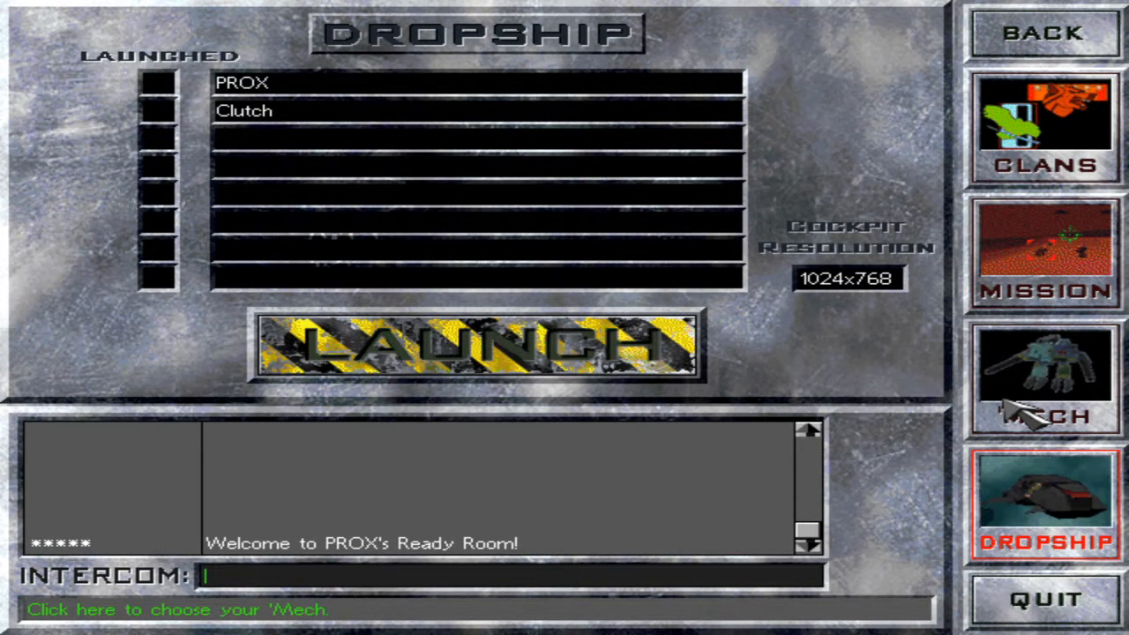
click(636, 357)
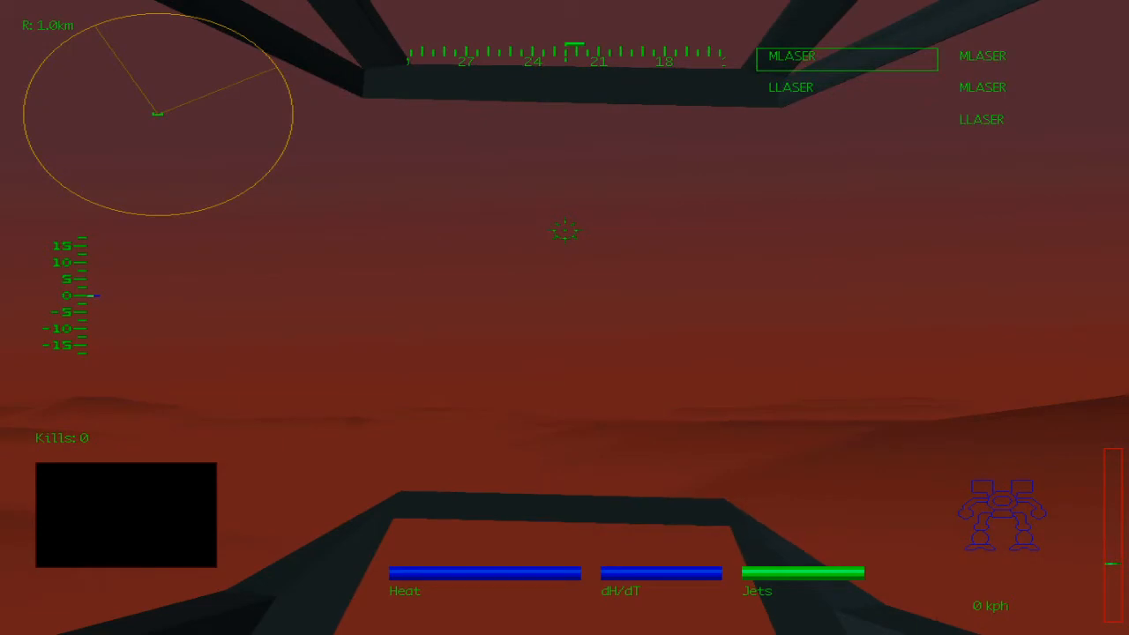
Switch to wireframe vision, throttle to full, jump-jet forward and open with four laser volleys.
key(i)
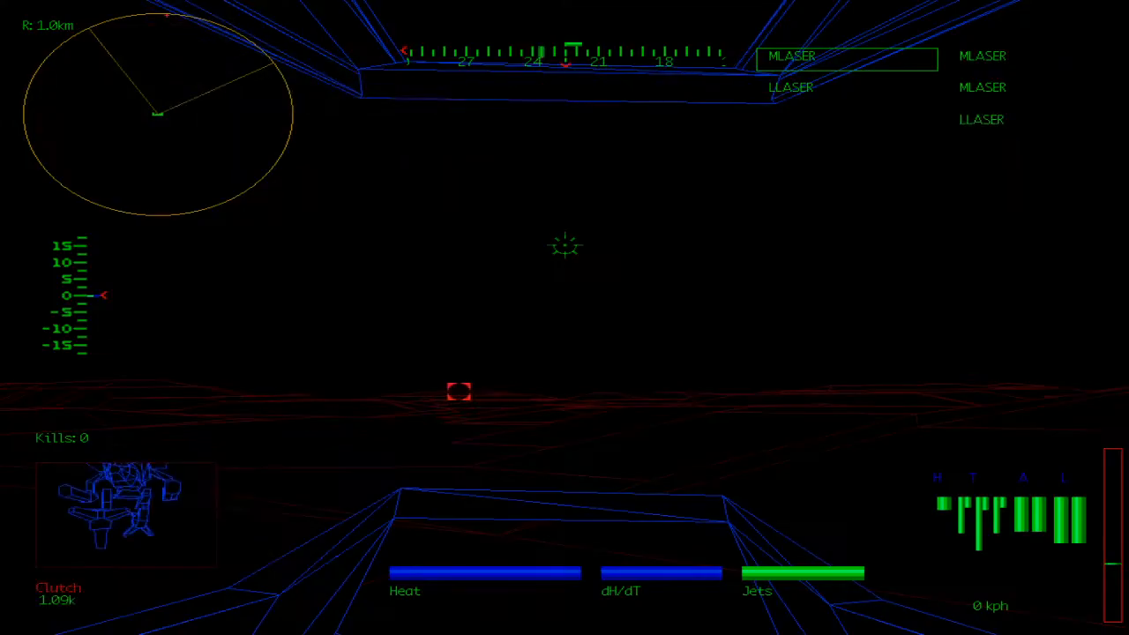
key(w)
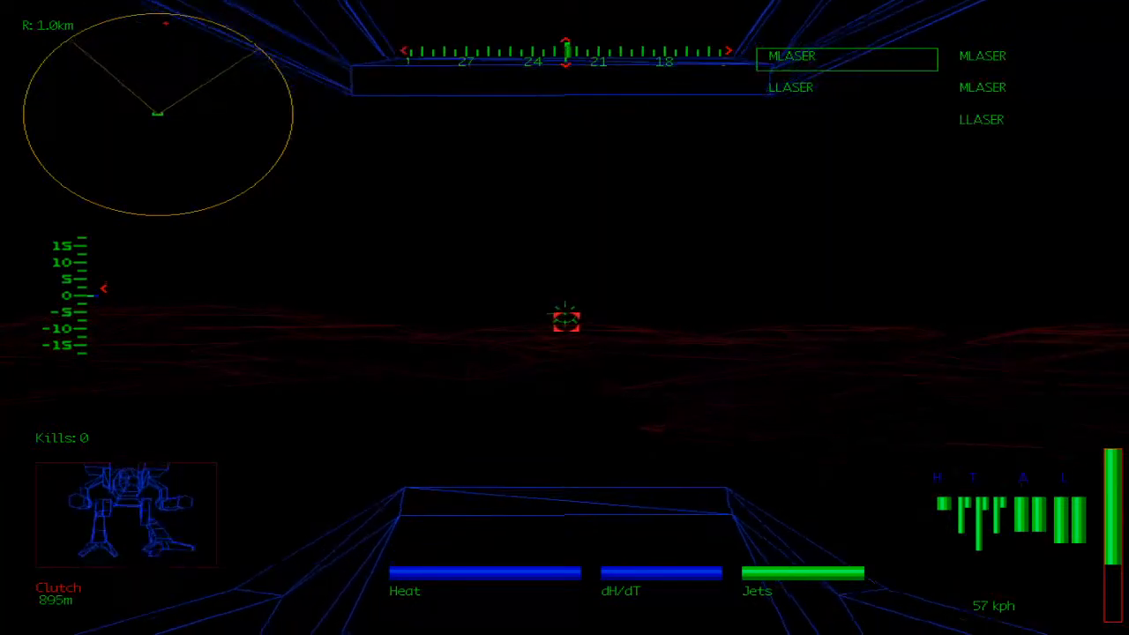
key(j)
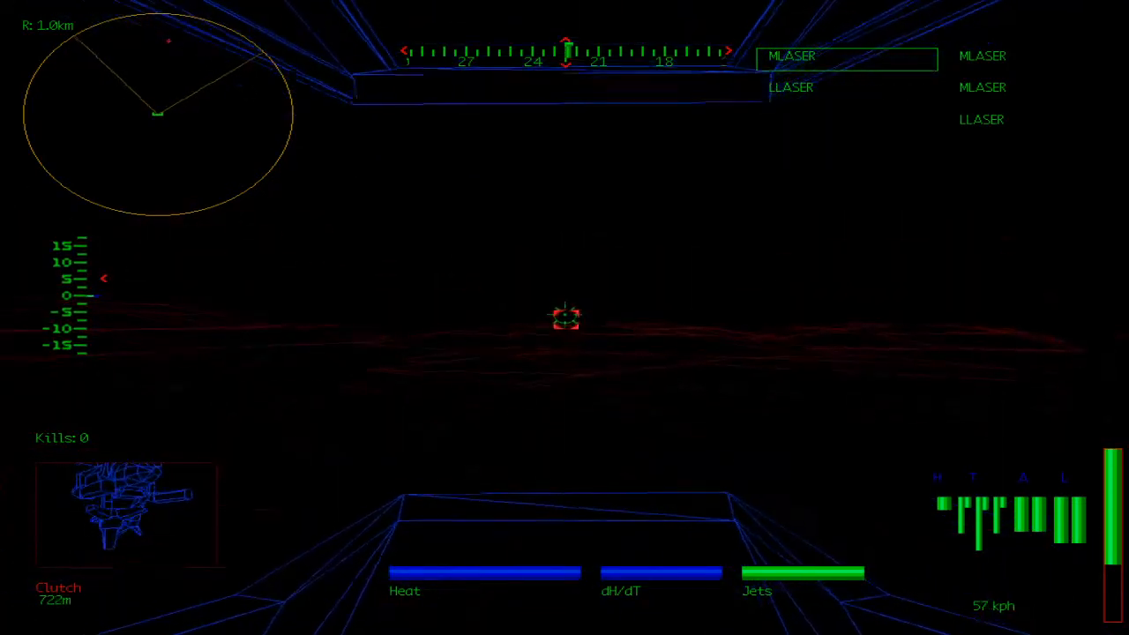
key(space)
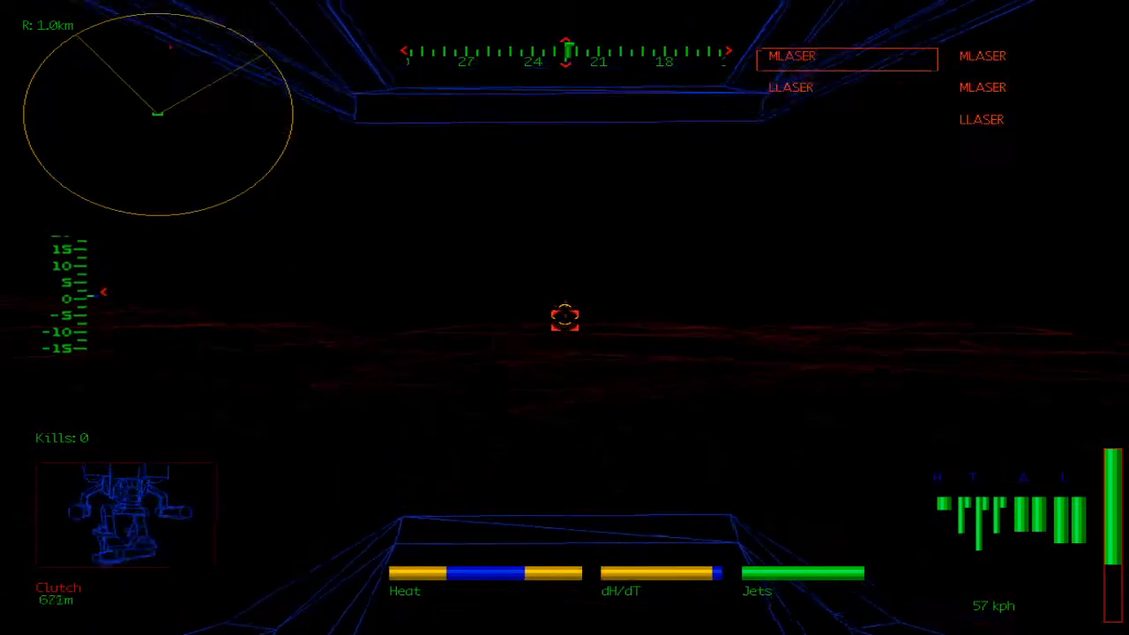
key(space)
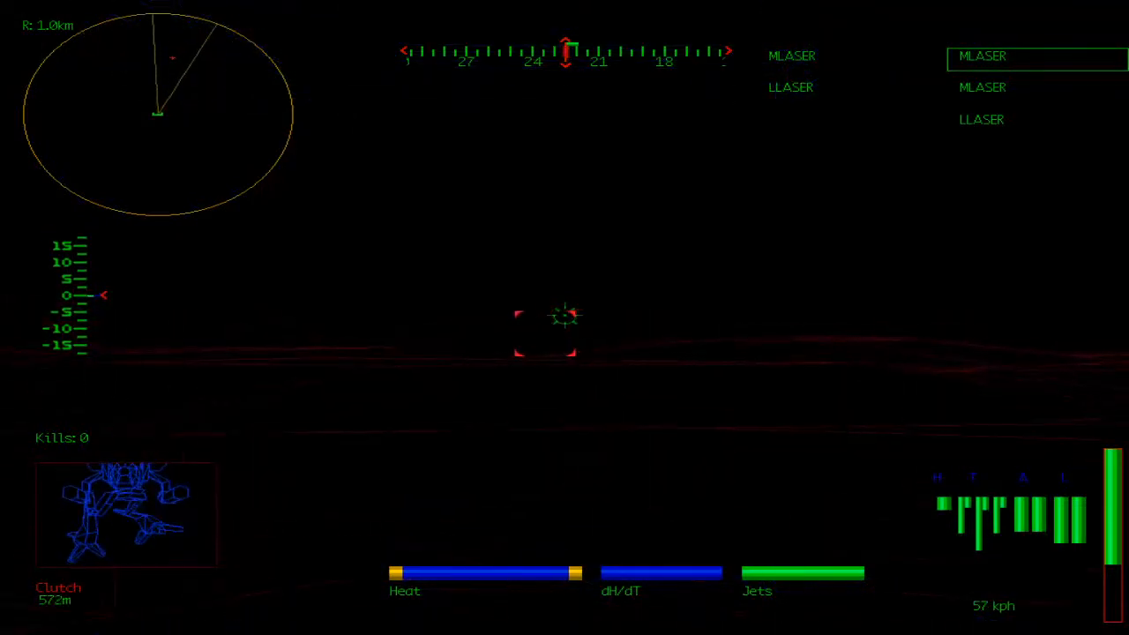
key(space)
key(space)
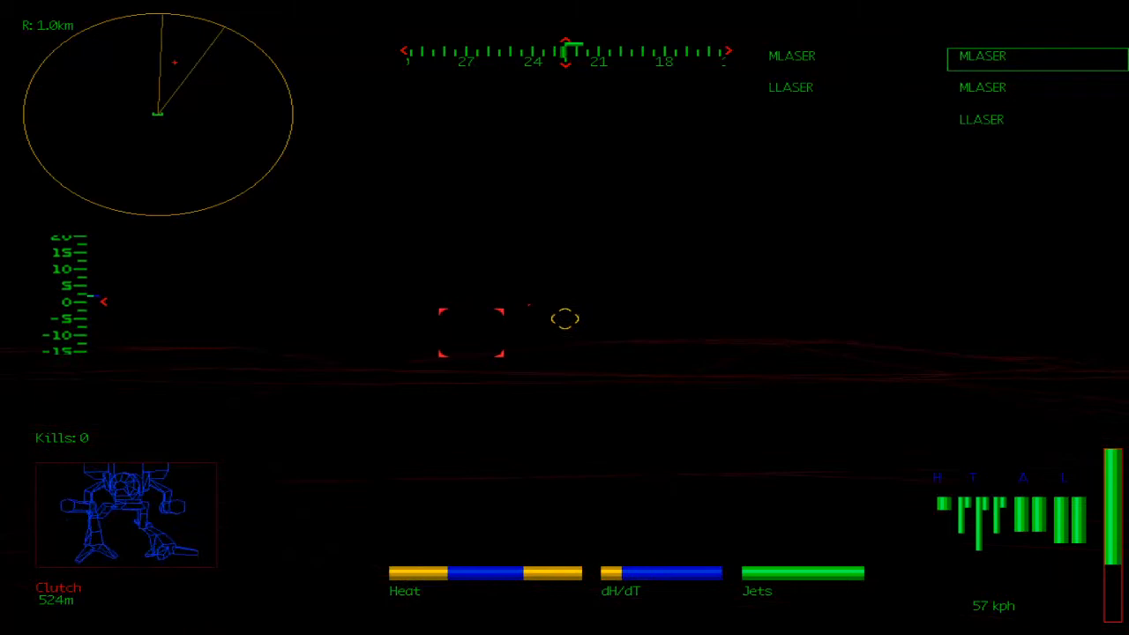
key(space)
key(space)
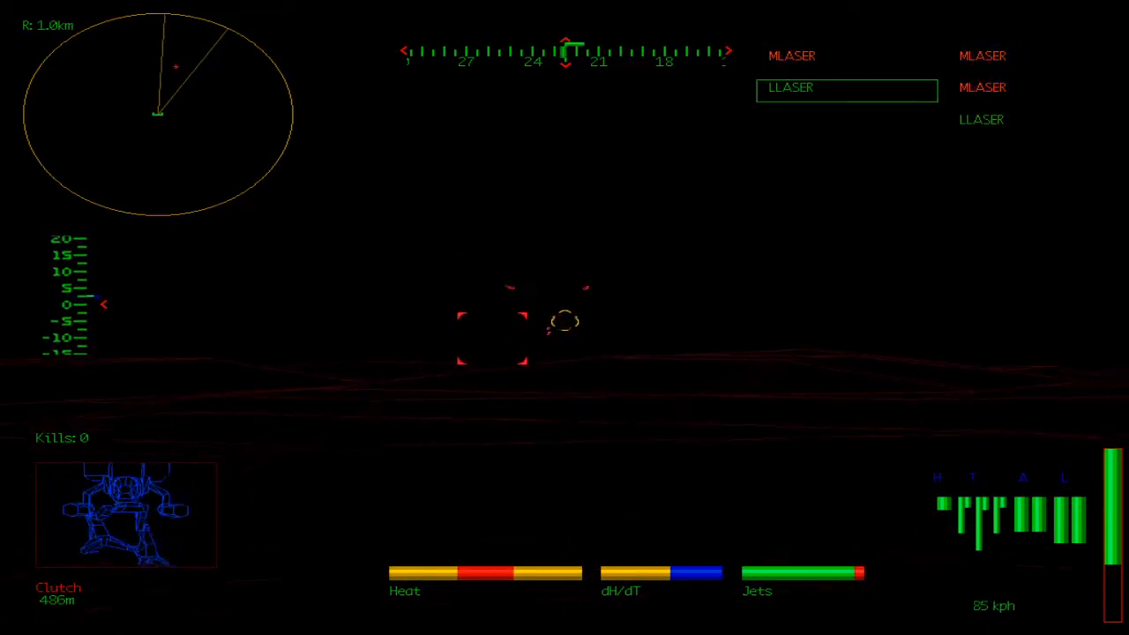
Cycle to the second medium laser, override the heat shutdown, fire all weapons twice and restore the normal cockpit view.
key(Tab)
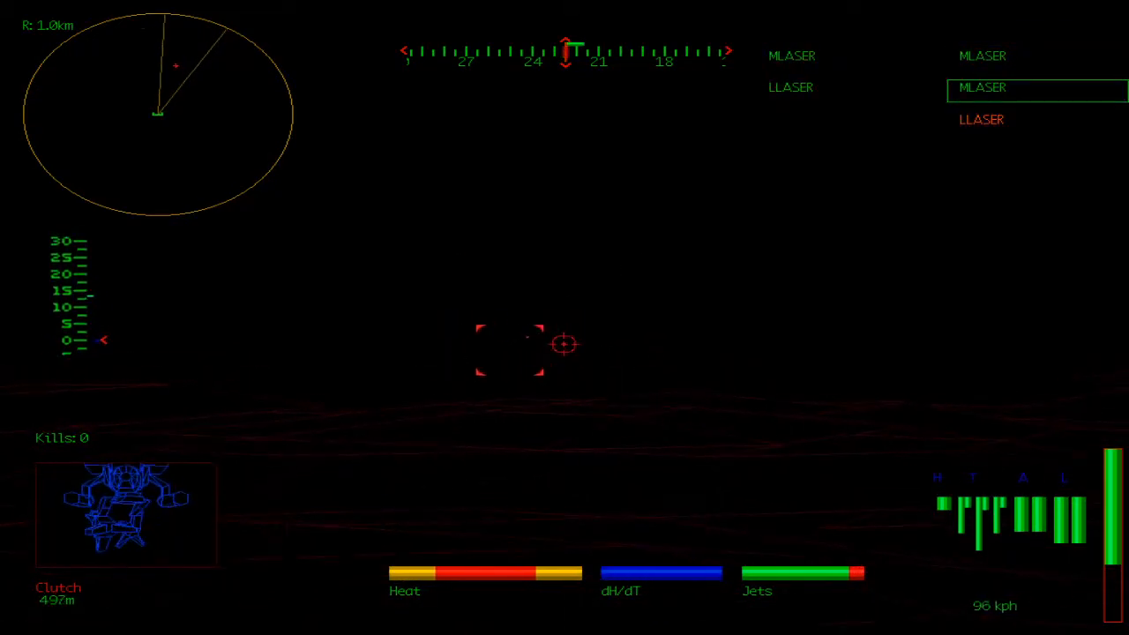
key(space)
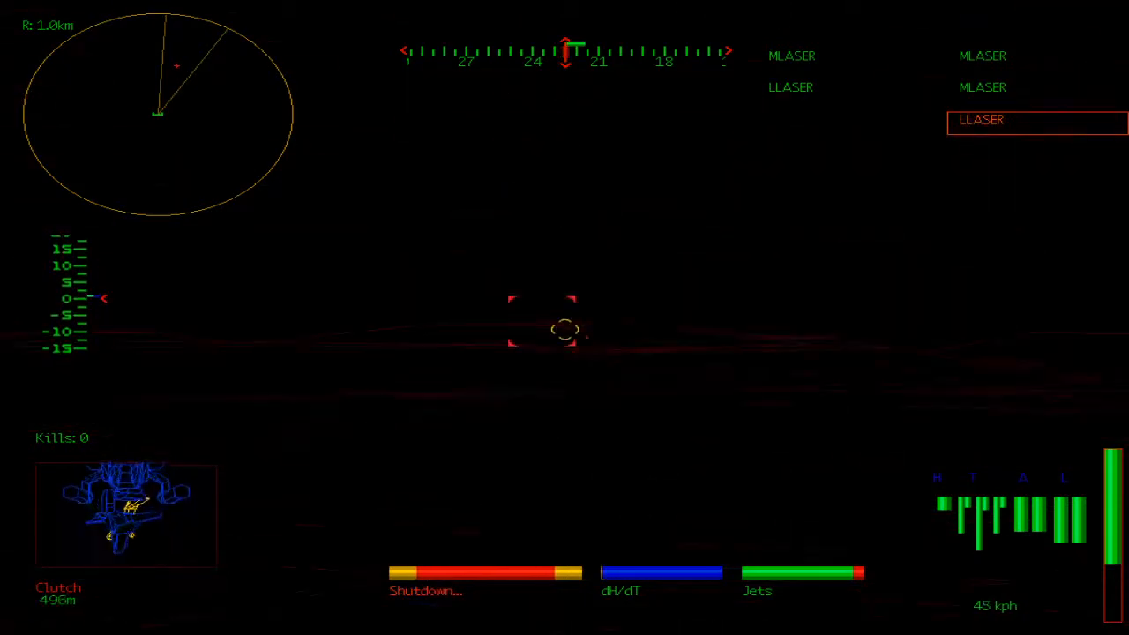
key(o)
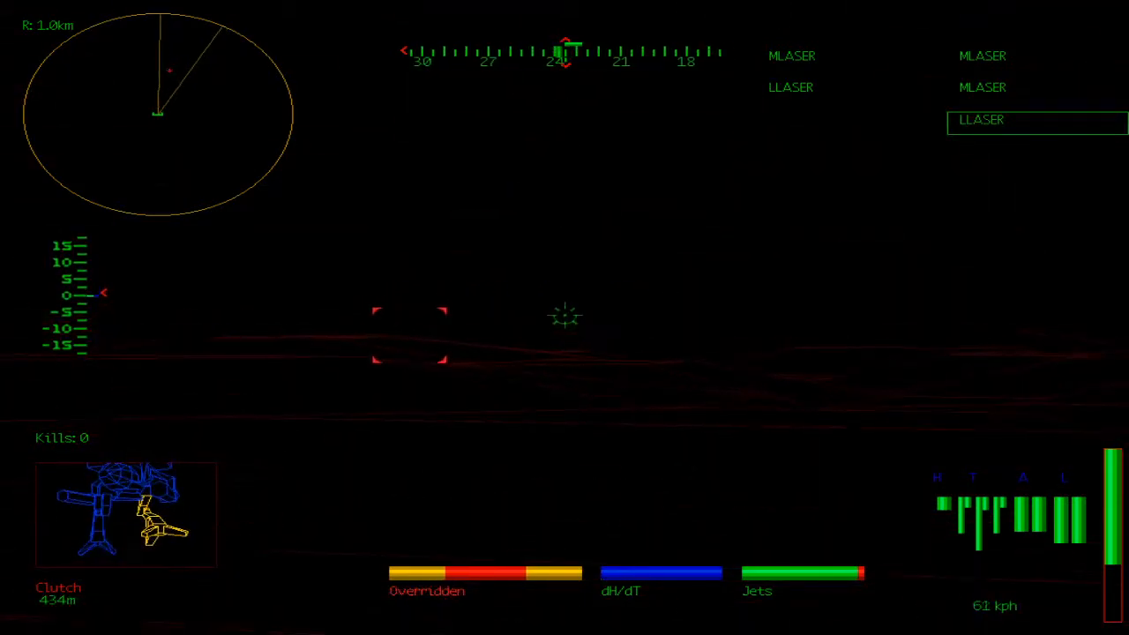
key(Return)
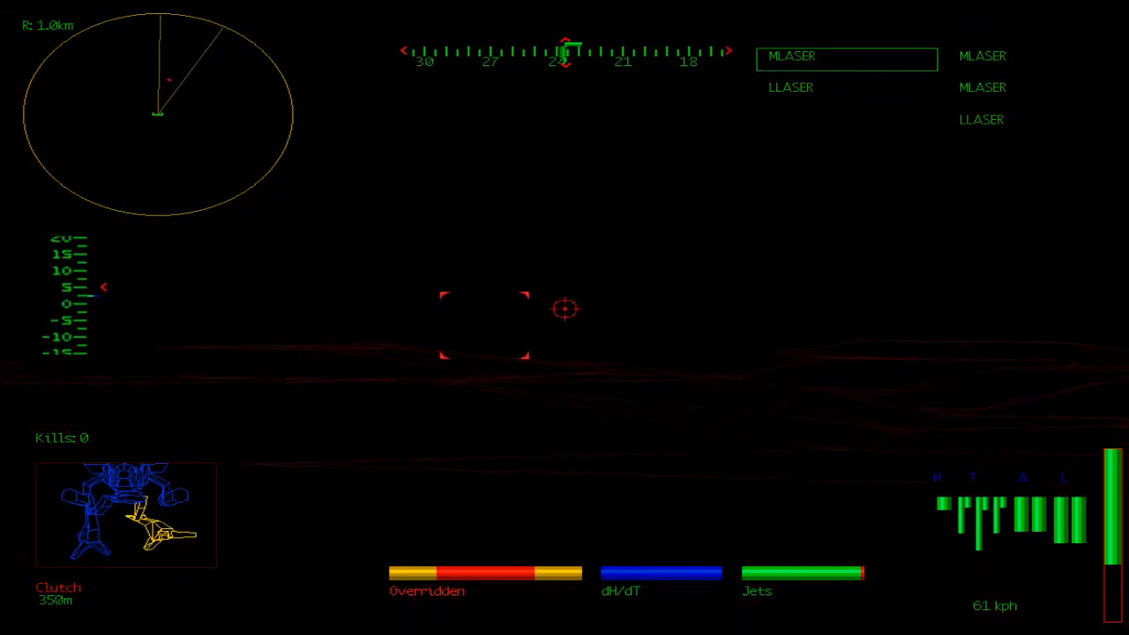
key(Return)
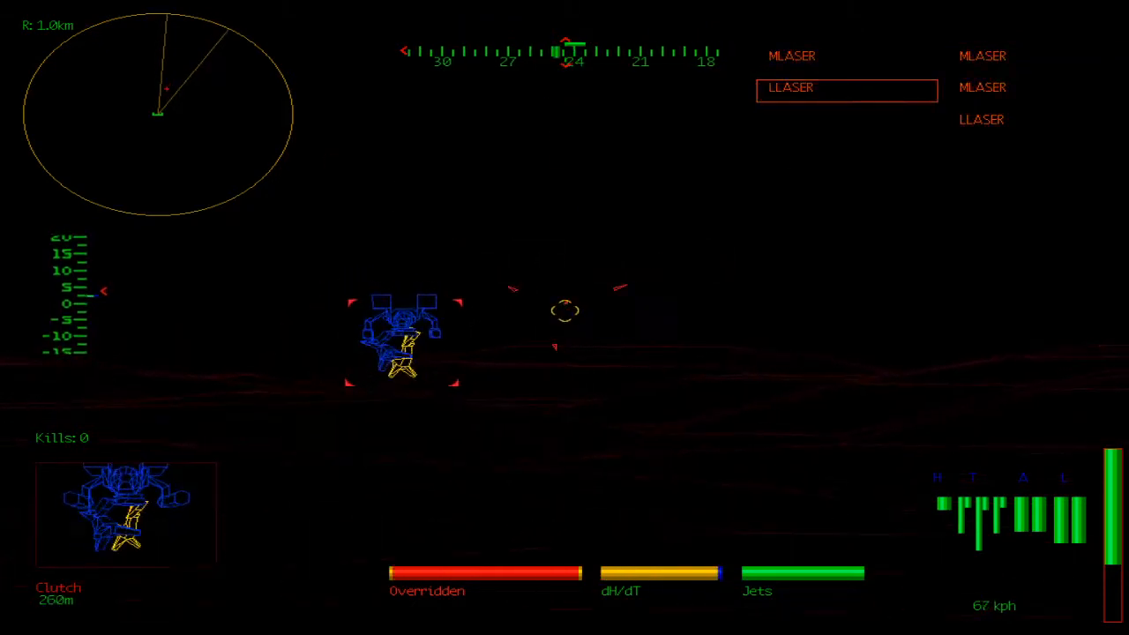
key(z)
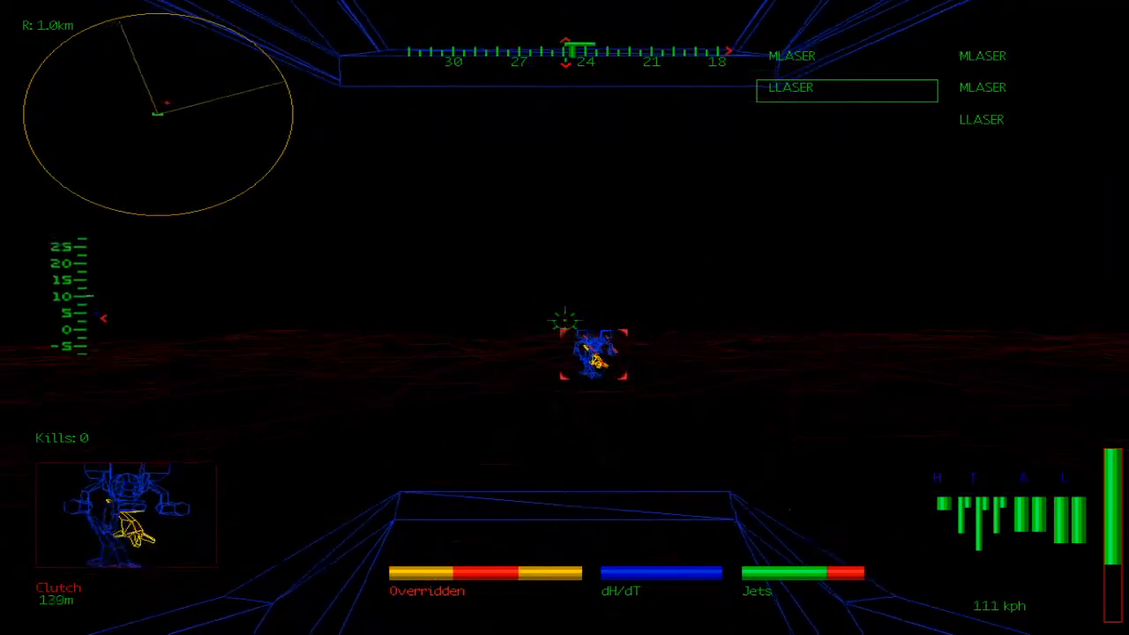
Hammer Clutch with five more full-weapon volleys as the range closes to point-blank.
key(Return)
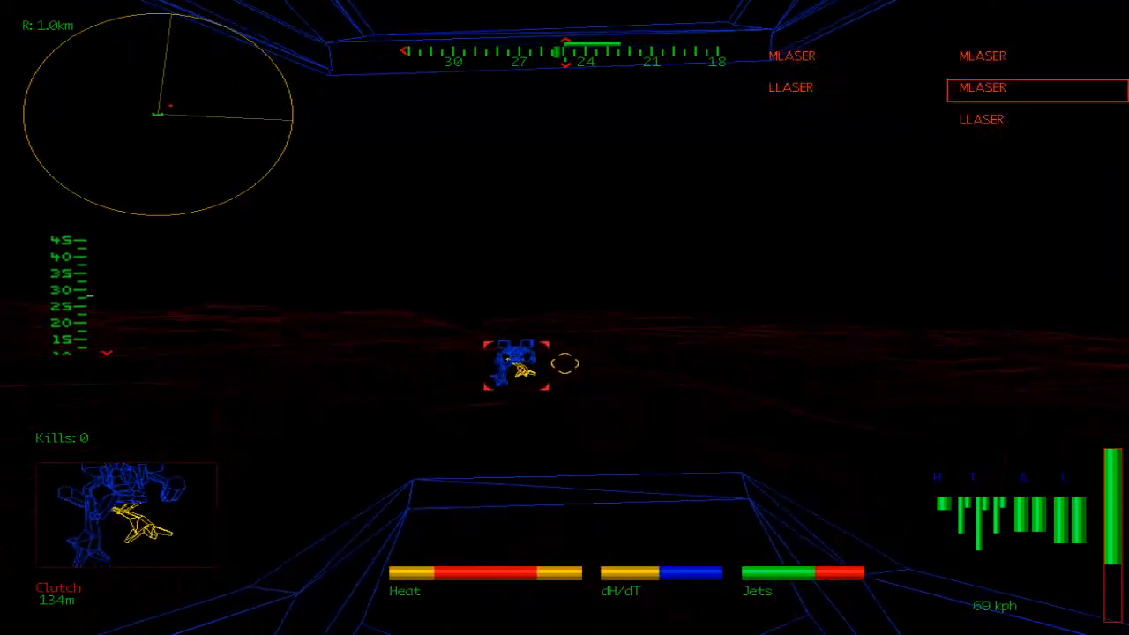
key(Return)
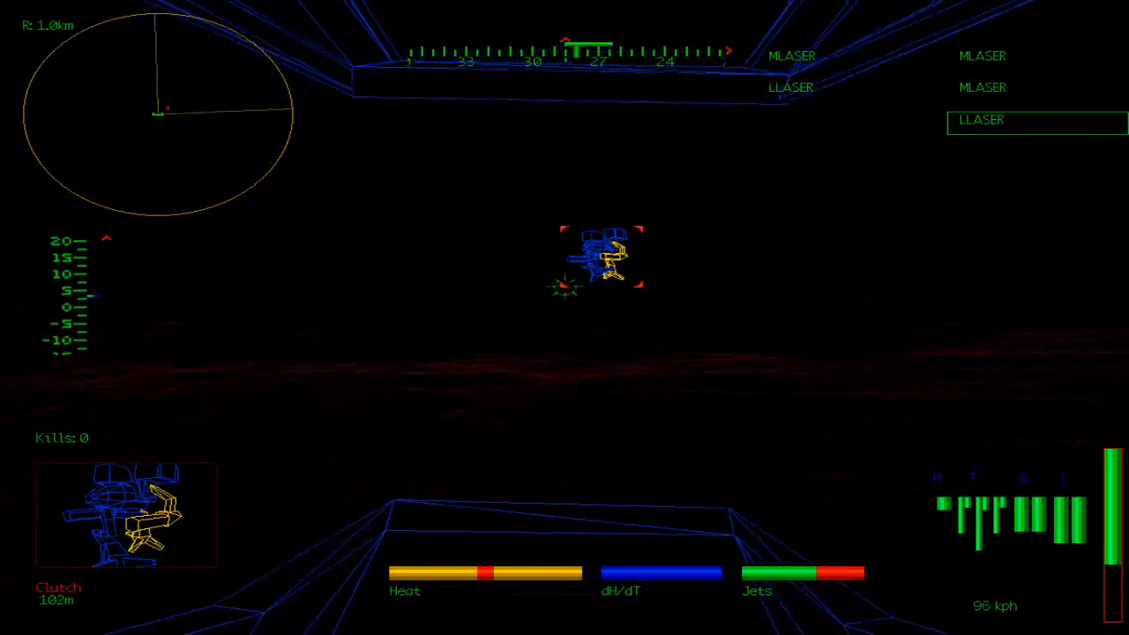
key(Return)
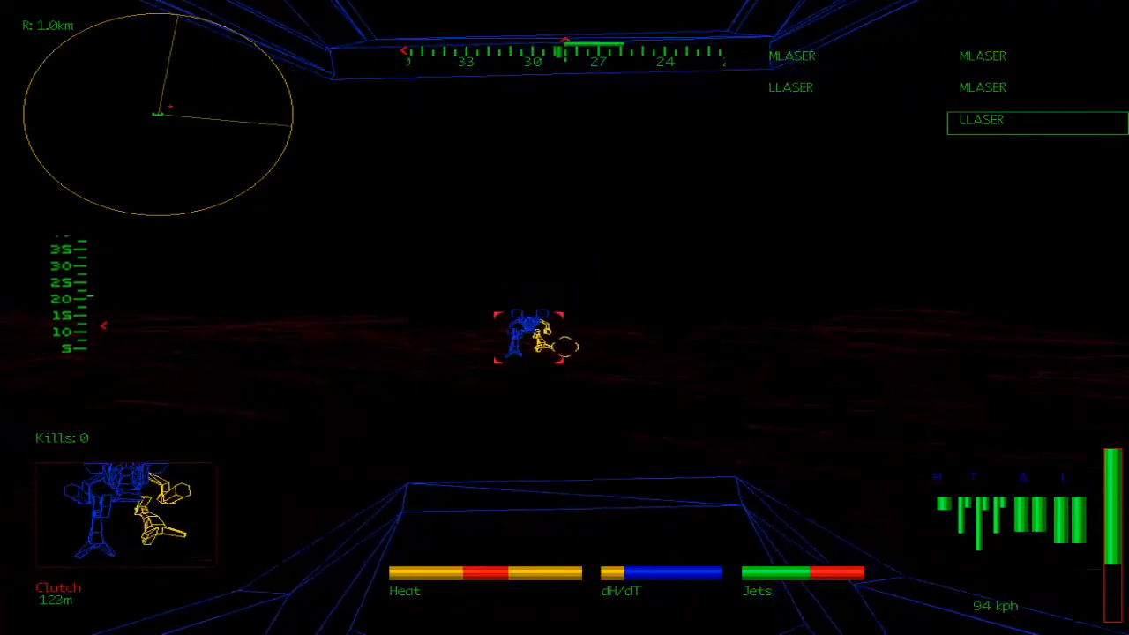
key(Return)
key(Return)
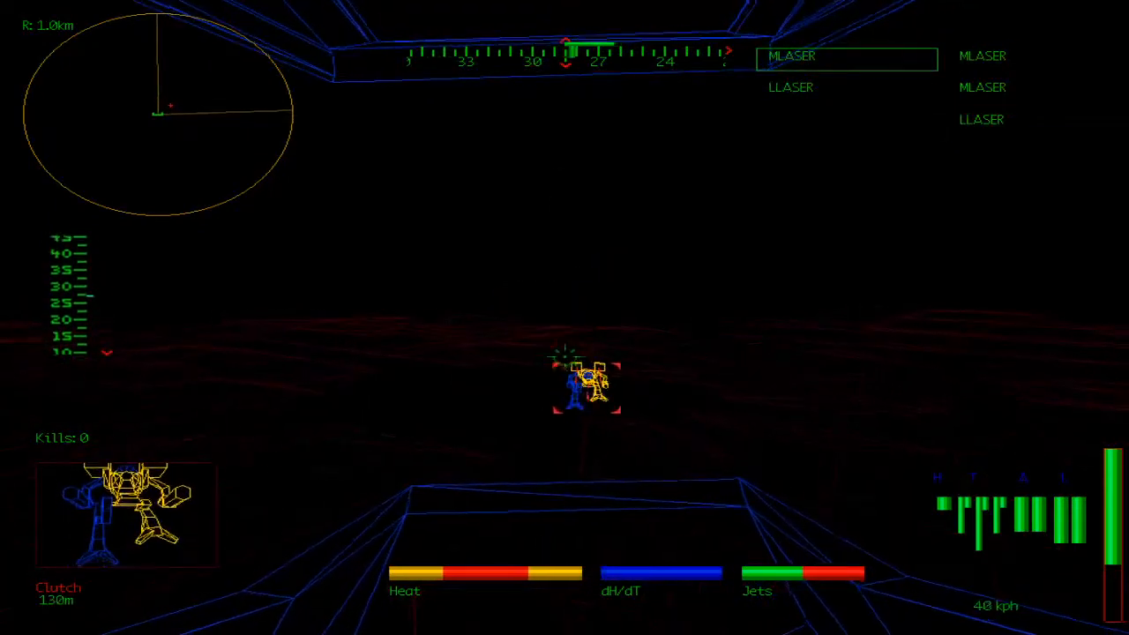
key(Return)
key(Return)
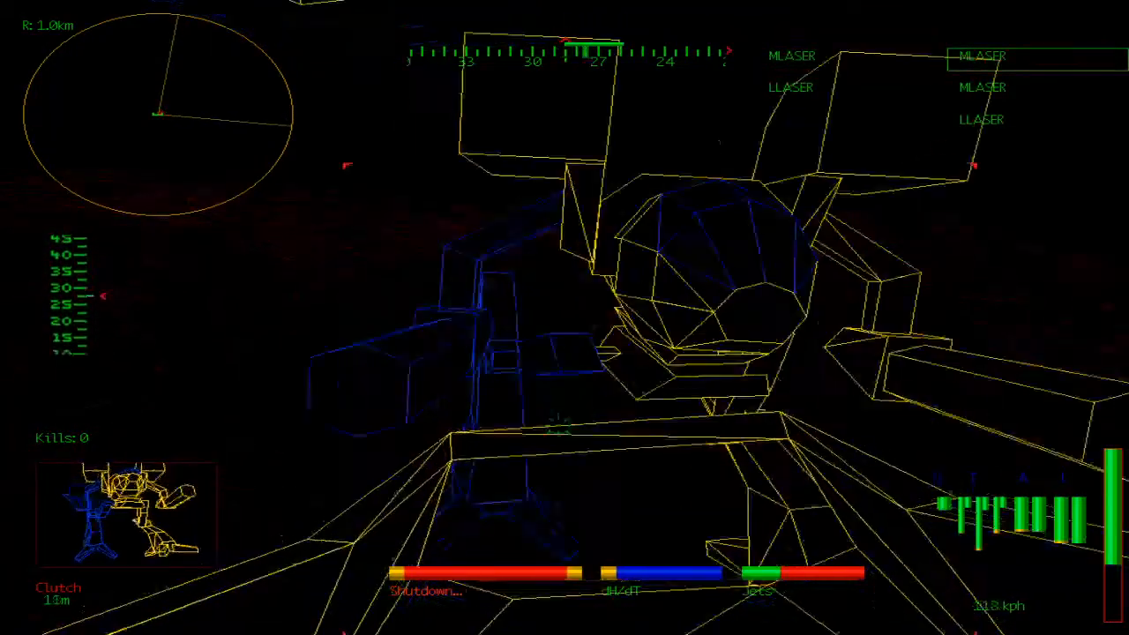
Override the heat shutdown, fire four volleys and turn left to keep Clutch centred, overriding again.
key(o)
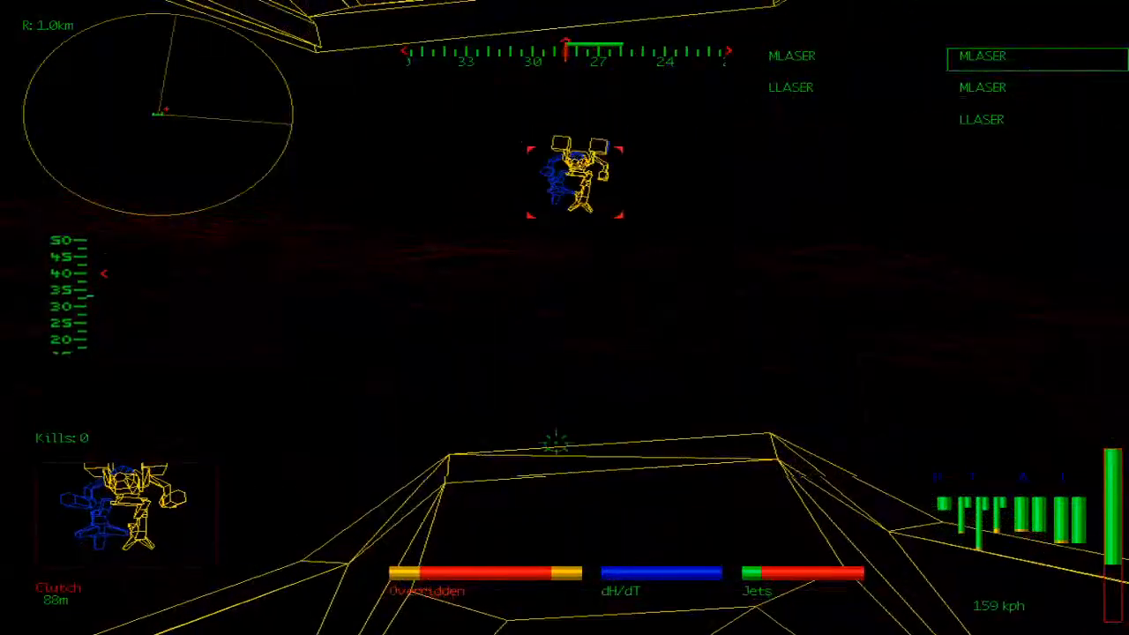
key(Return)
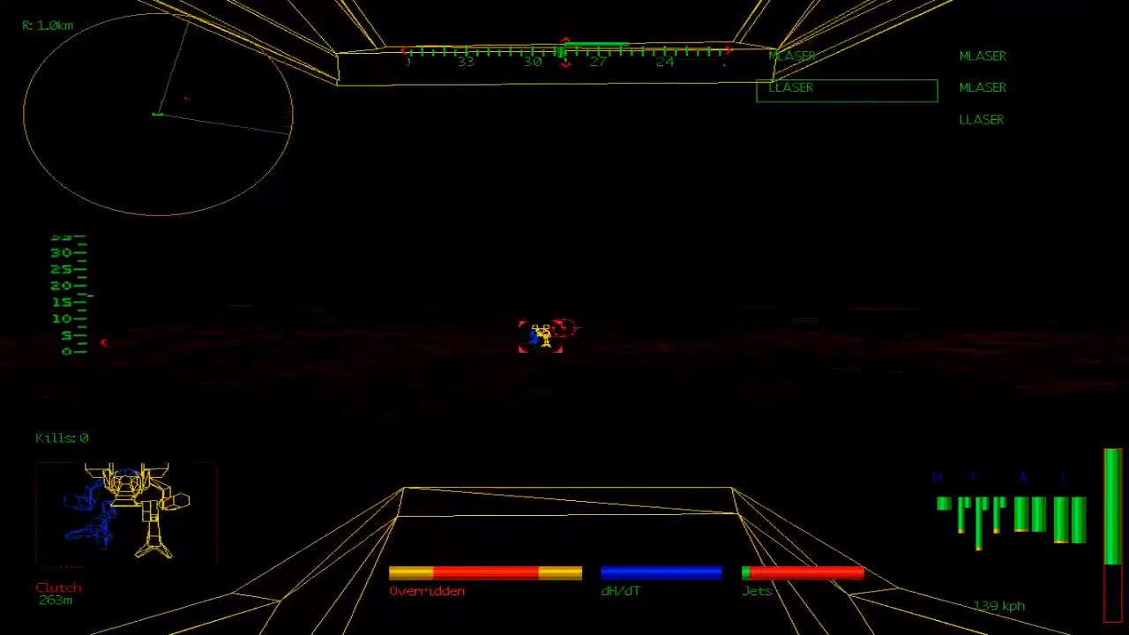
key(Return)
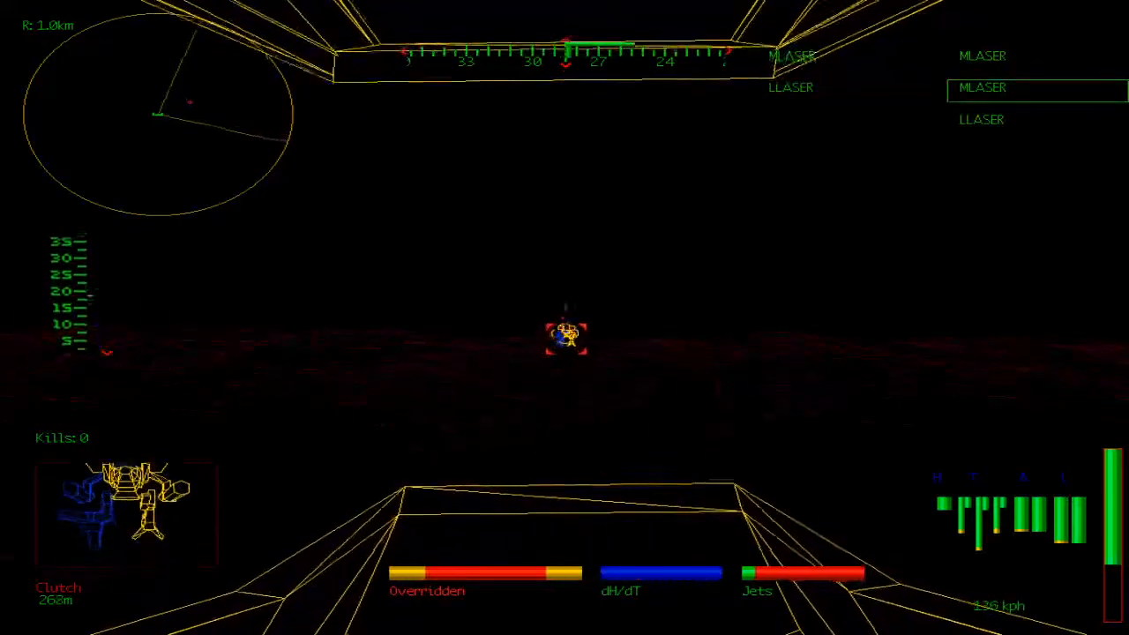
key(Return)
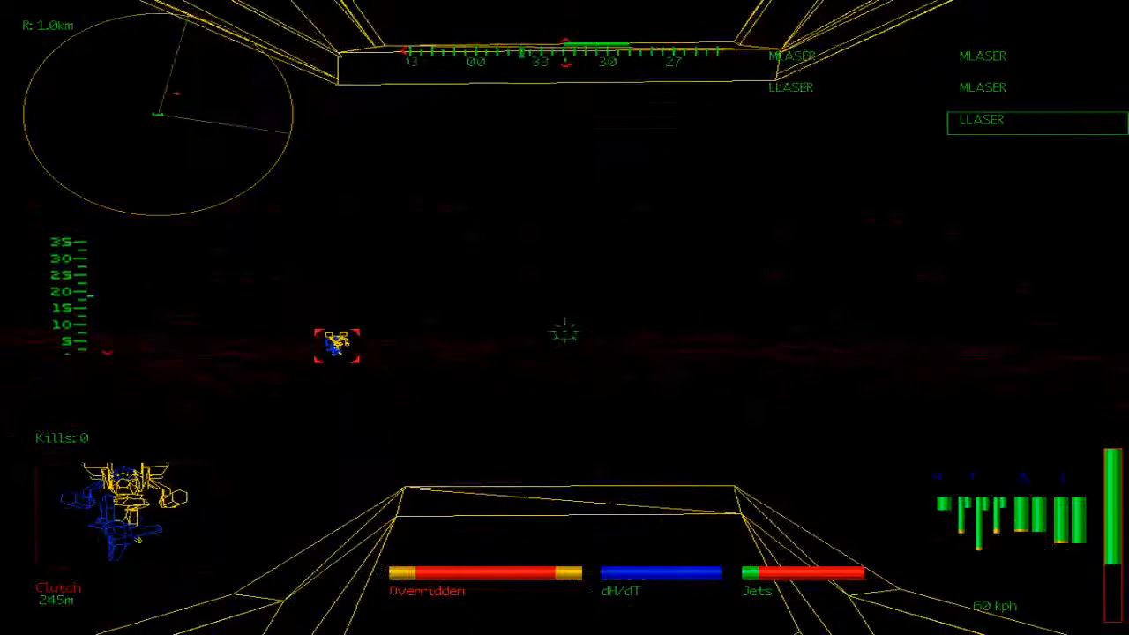
key(Left)
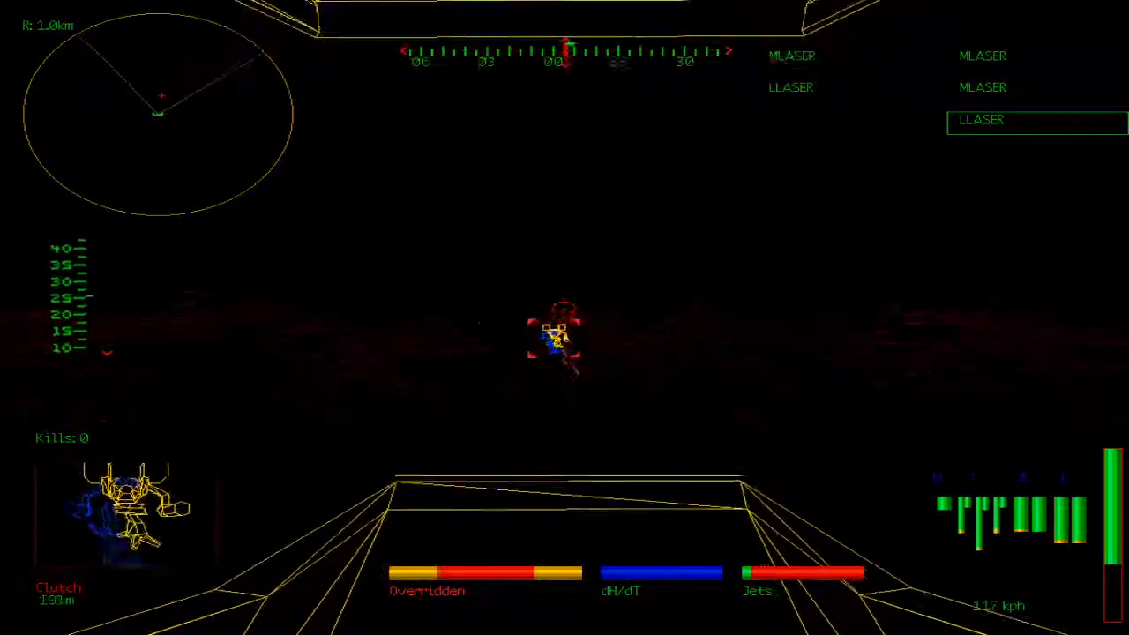
key(Return)
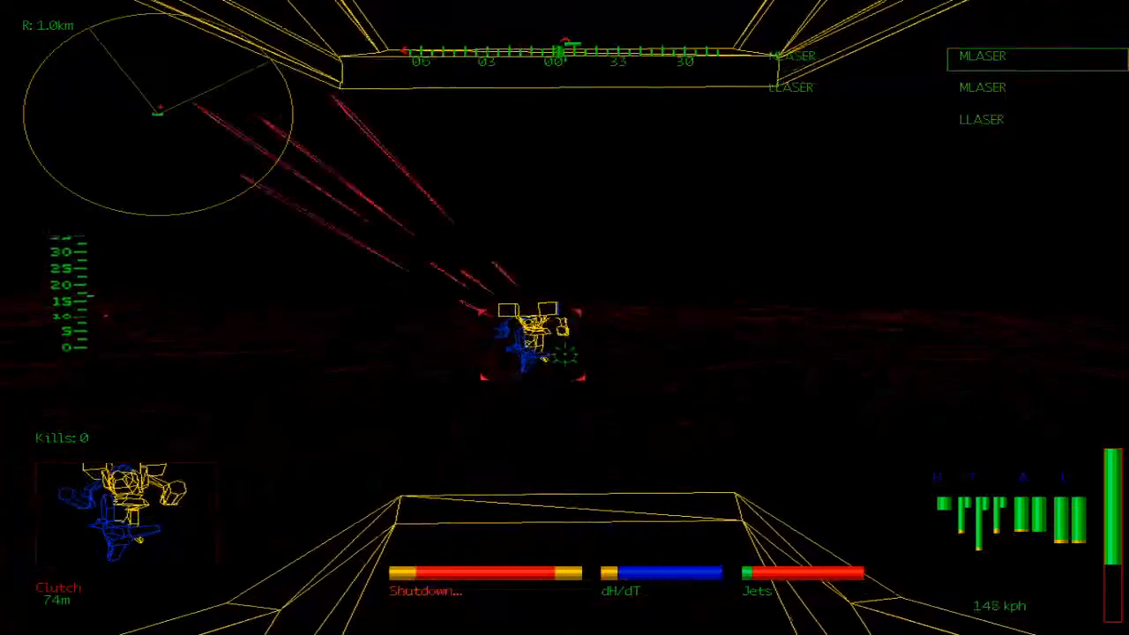
key(o)
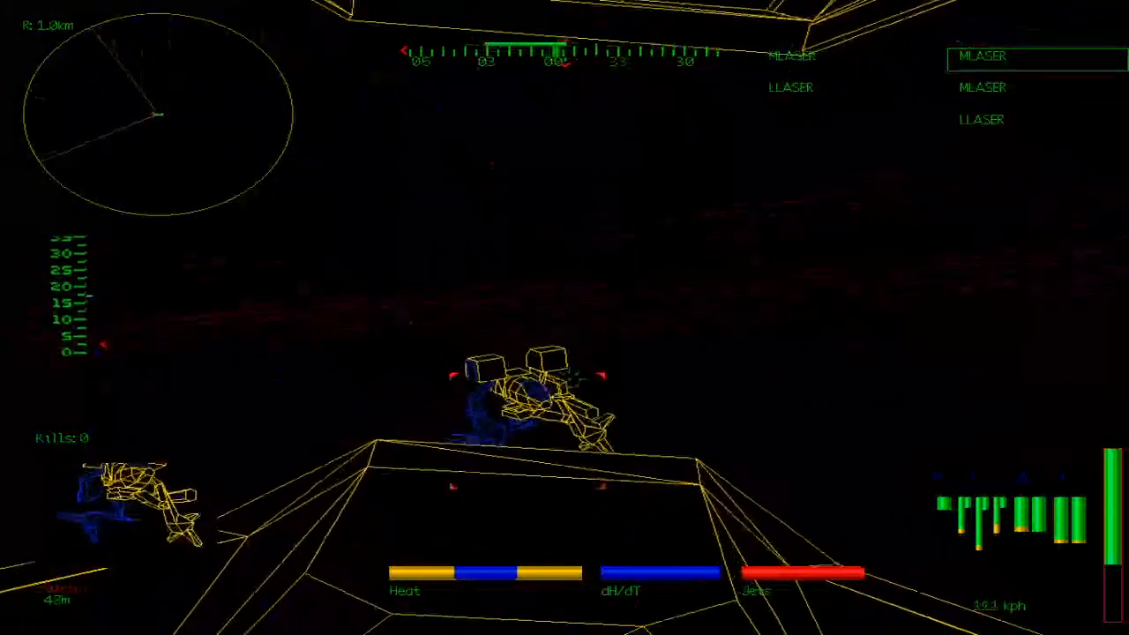
Pour close-range laser fire into Clutch's mech, overriding heat once more, until it is destroyed.
key(space)
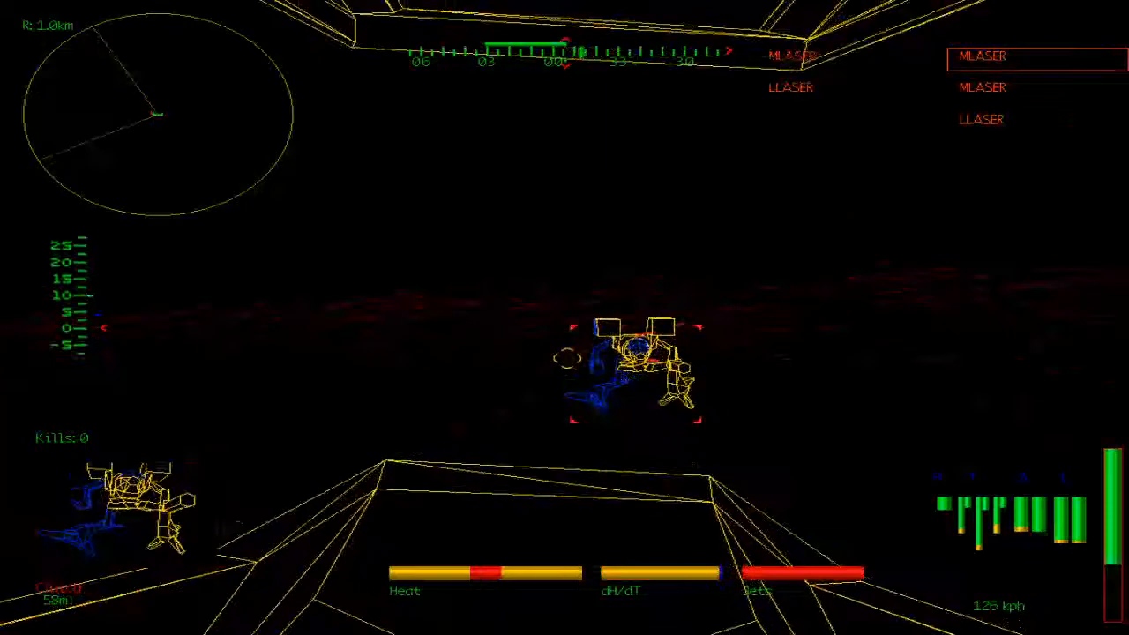
key(space)
key(space)
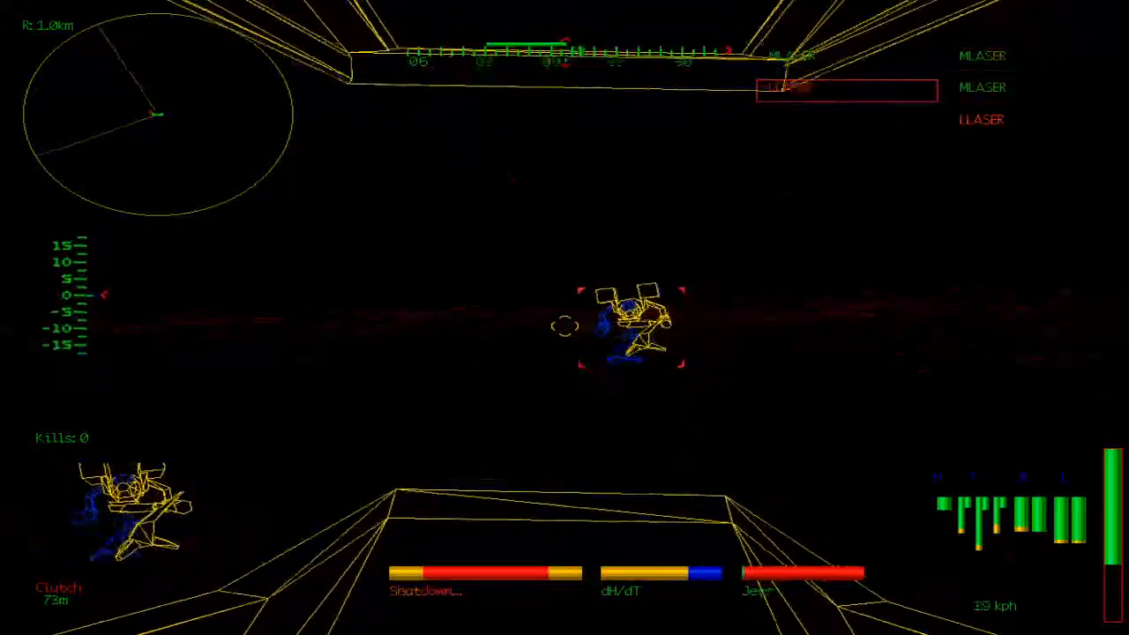
key(space)
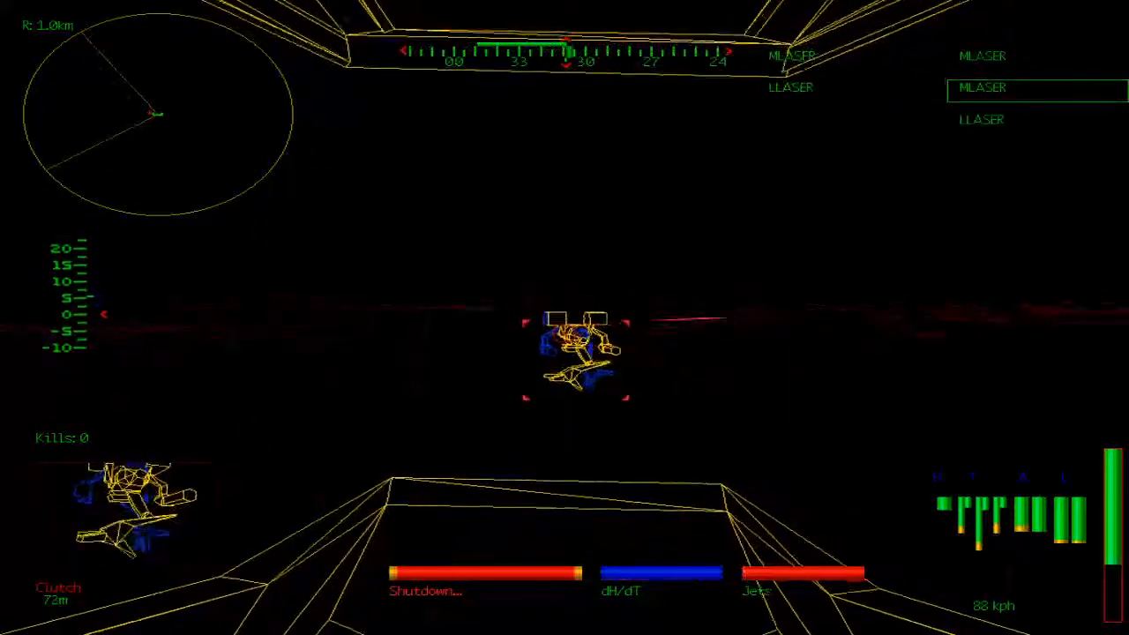
key(o)
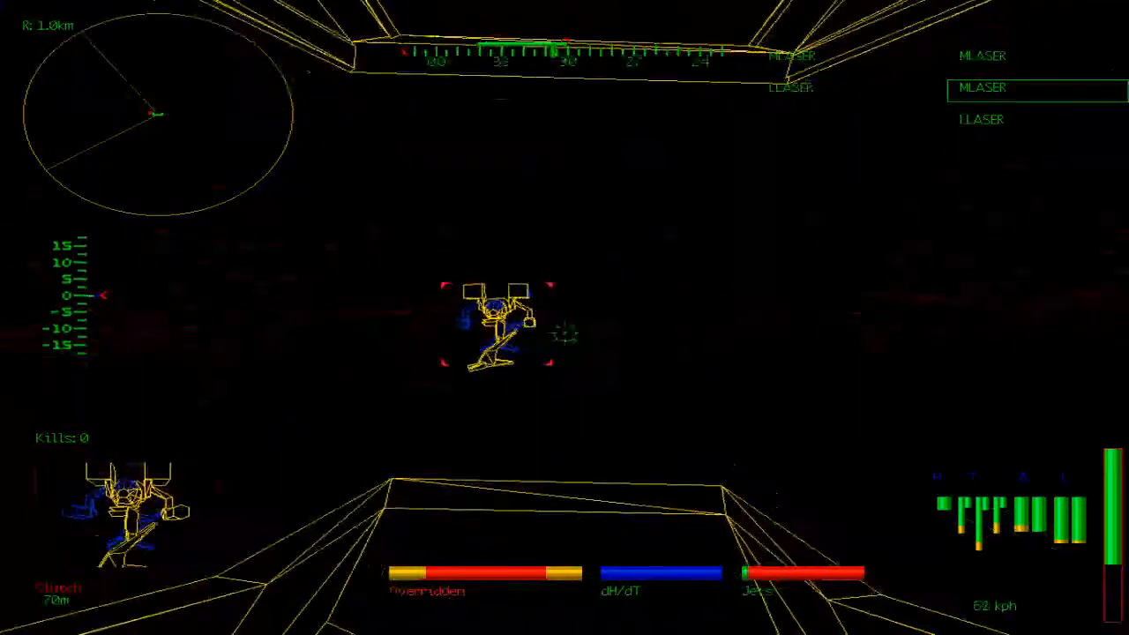
key(Return)
key(Return)
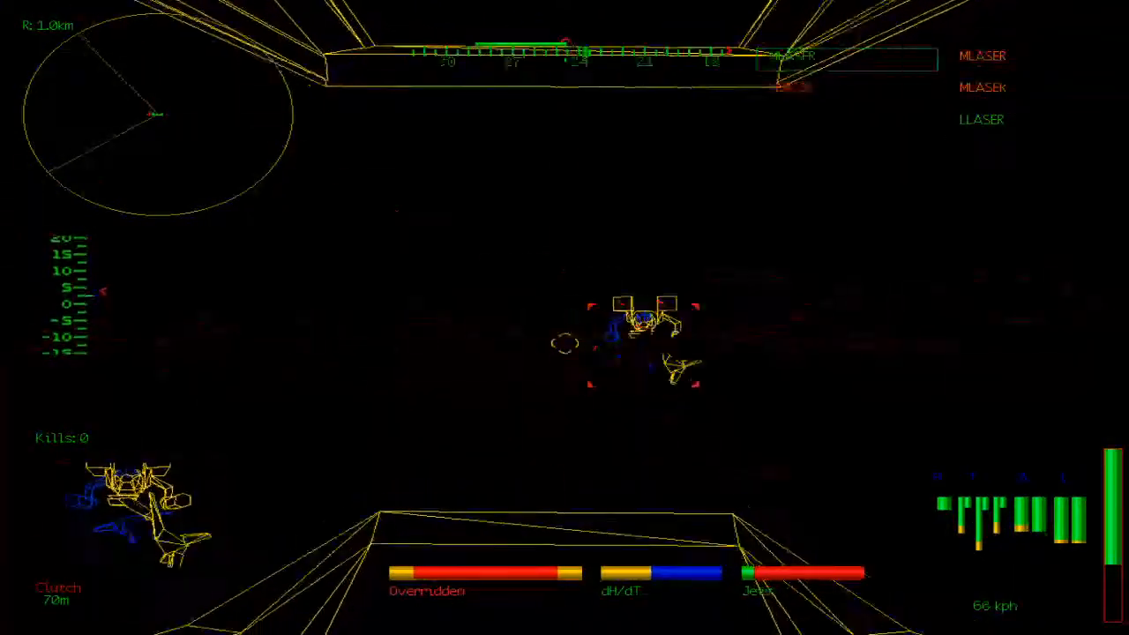
key(Return)
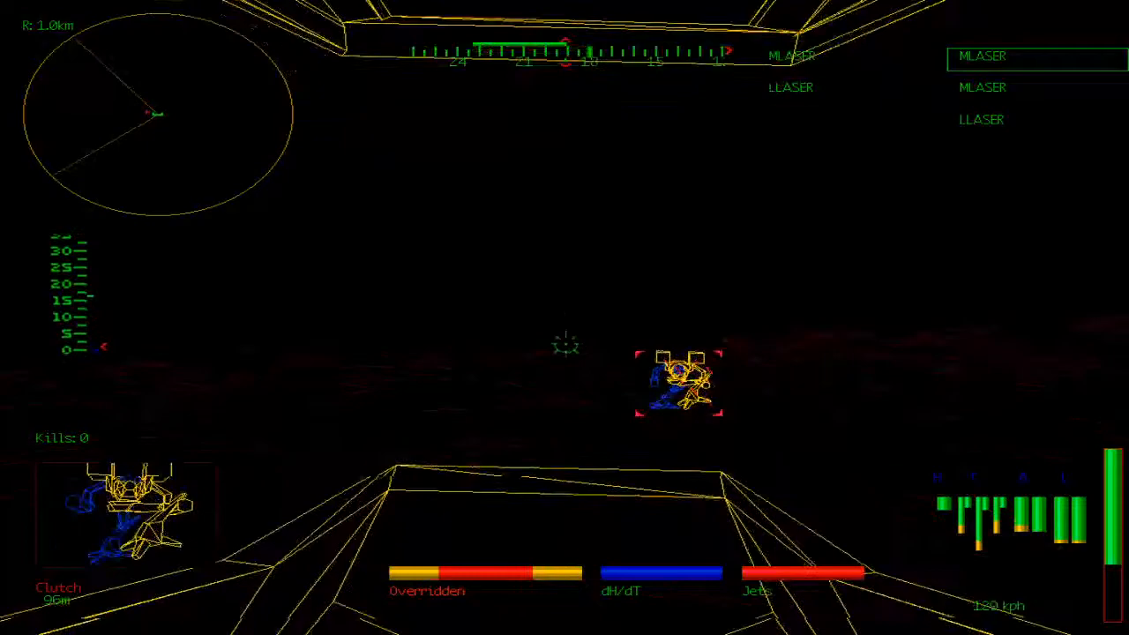
key(Return)
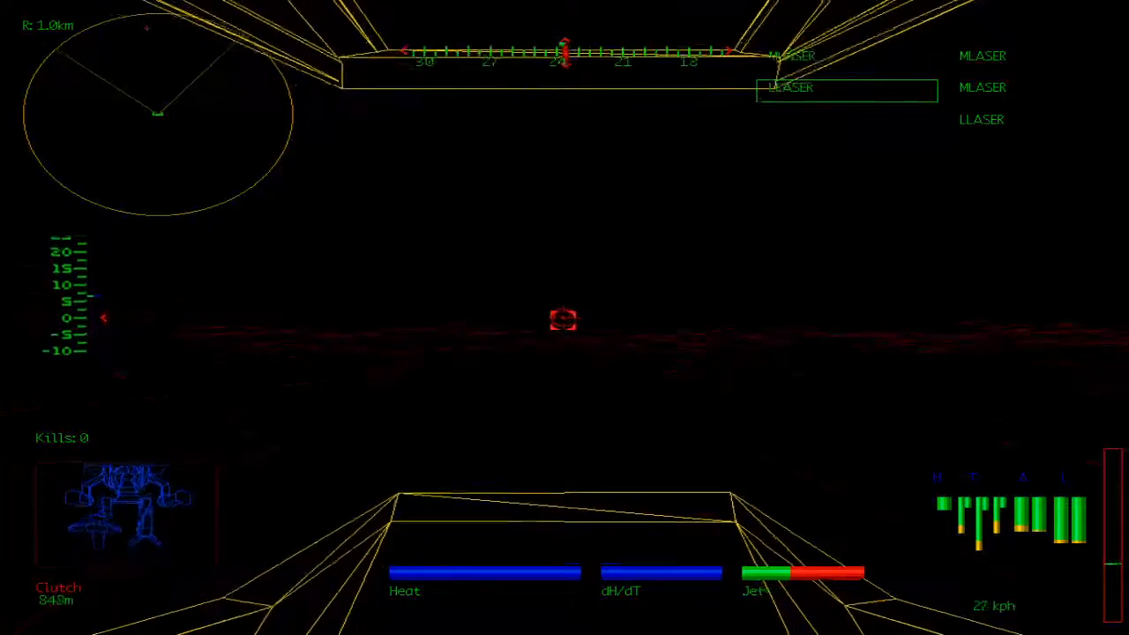
Zoom in on the distant respawned Clutch, speed up and fire five laser volleys while closing.
key(z)
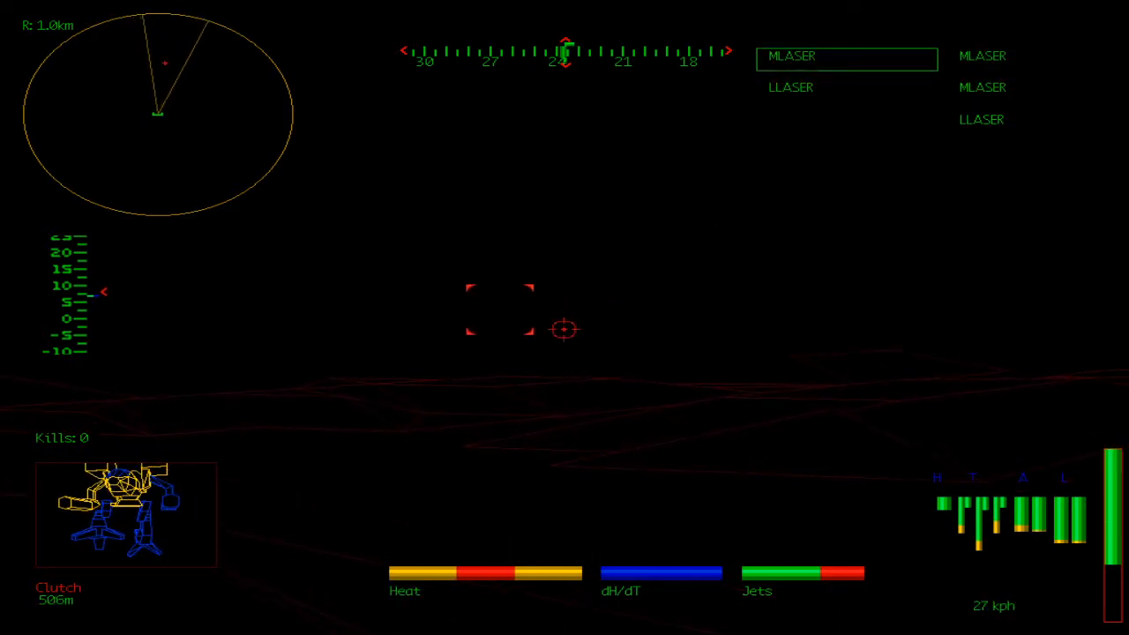
key(c)
key(space)
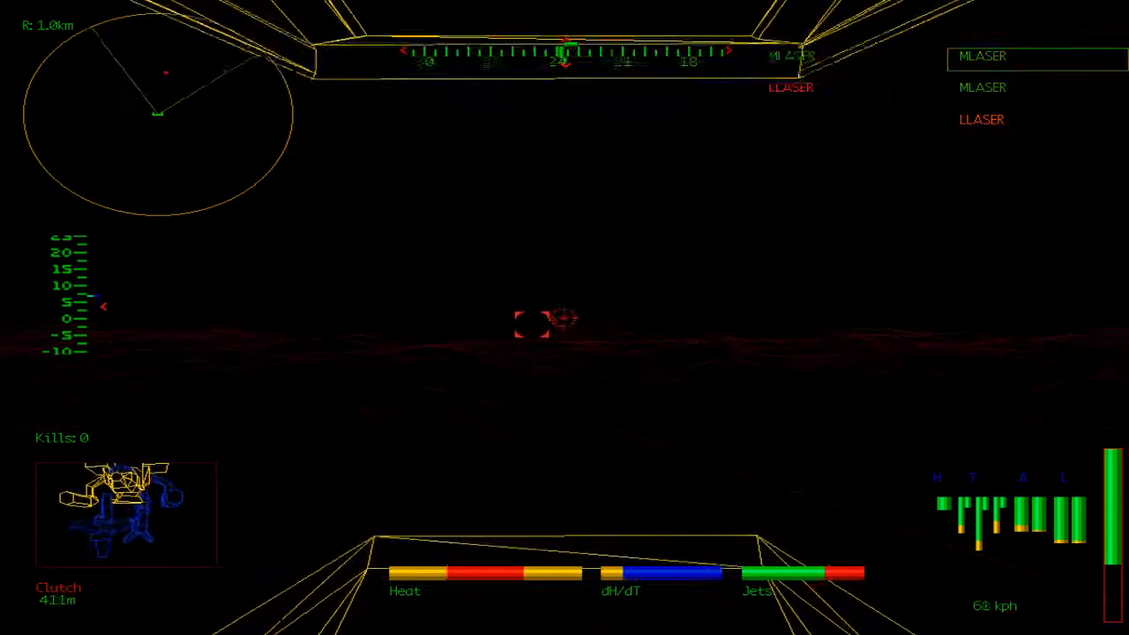
key(space)
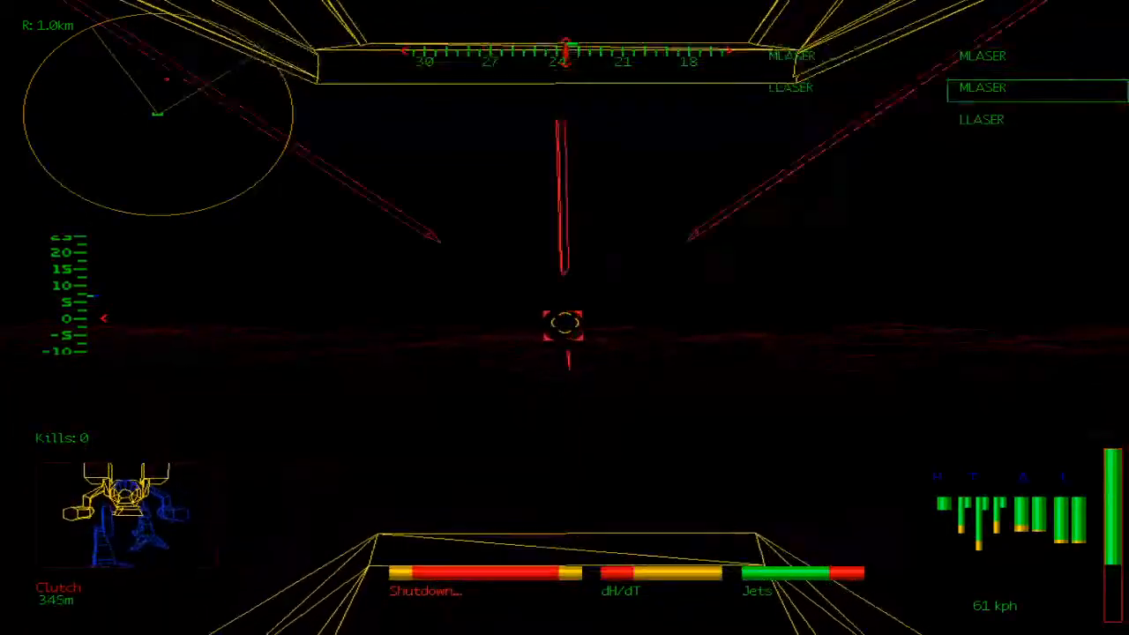
key(space)
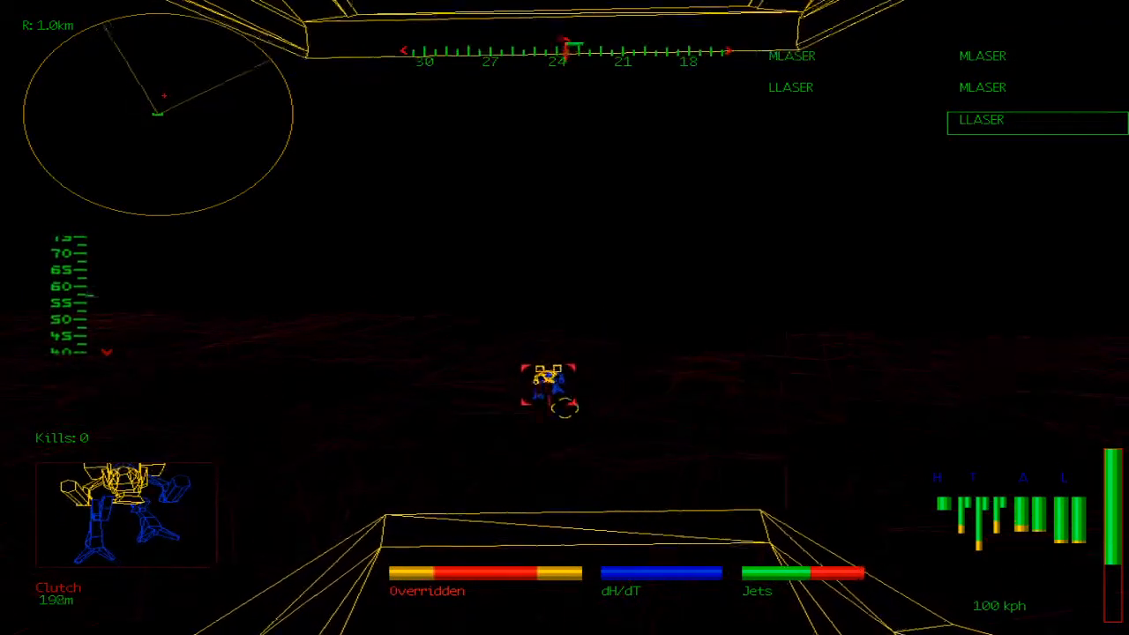
key(space)
key(space)
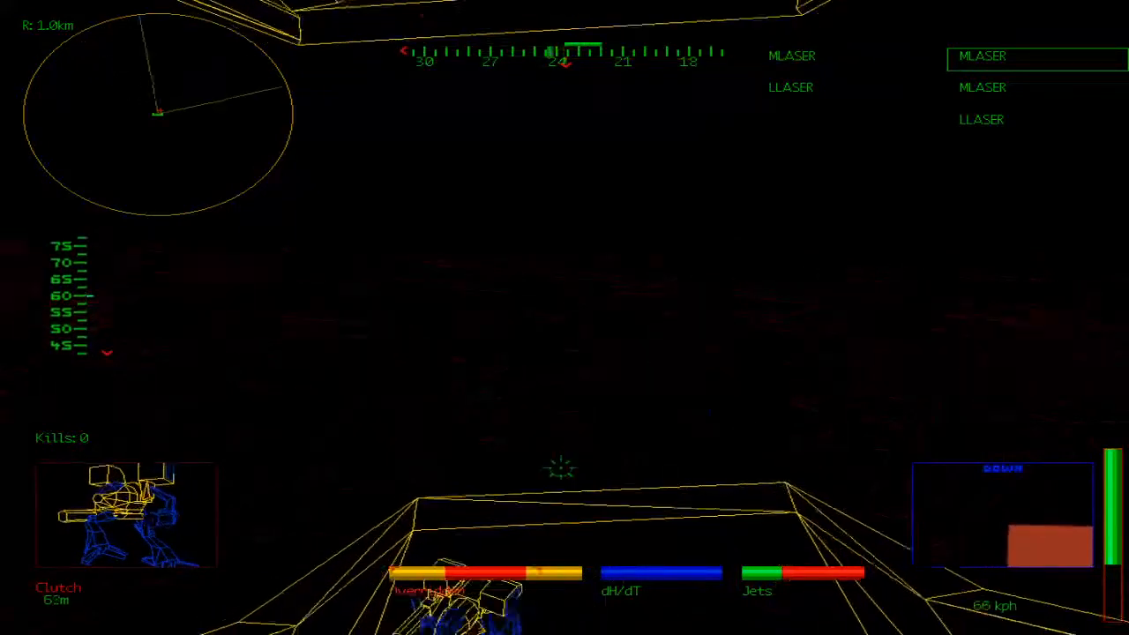
key(space)
key(space)
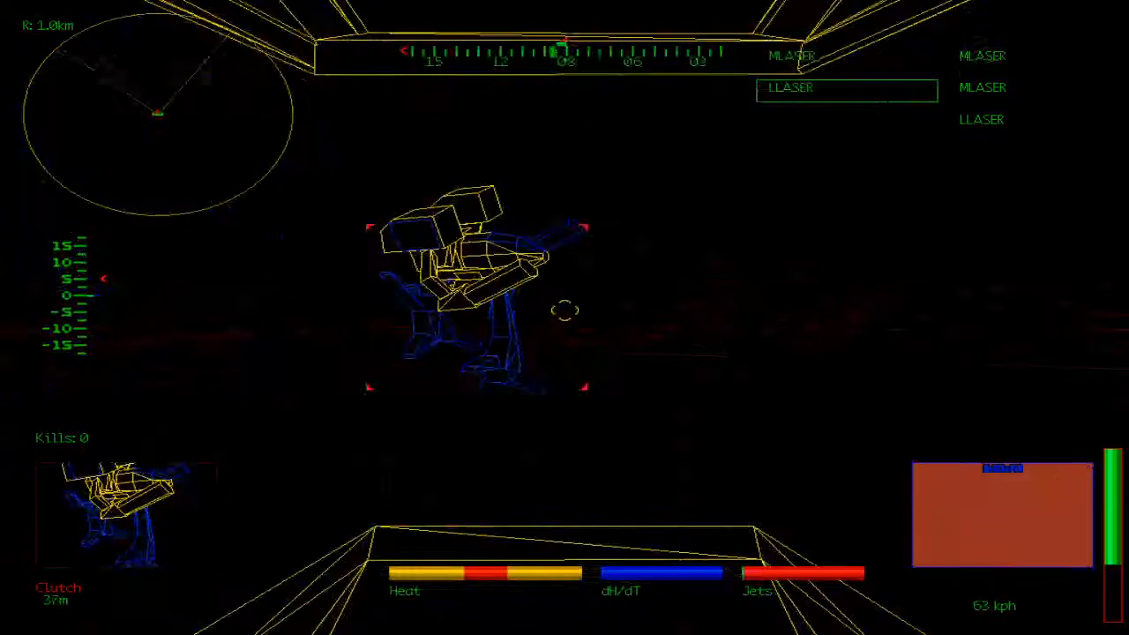
Override the shutdown, turn left onto the enemy and chain-fire the large and medium lasers.
key(space)
key(Tab)
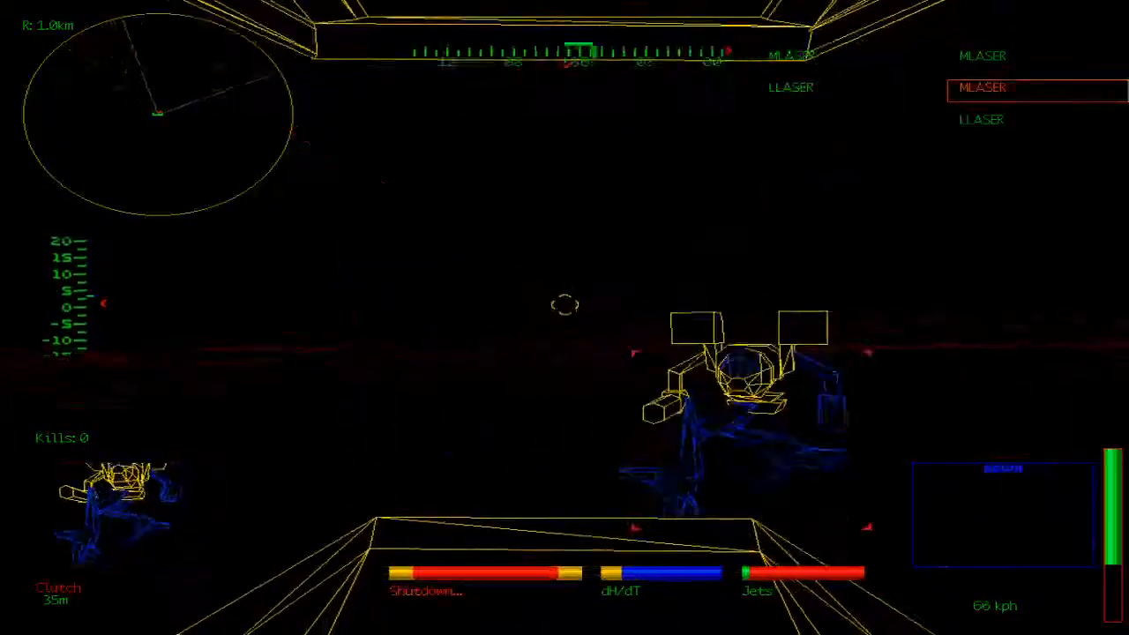
key(Left)
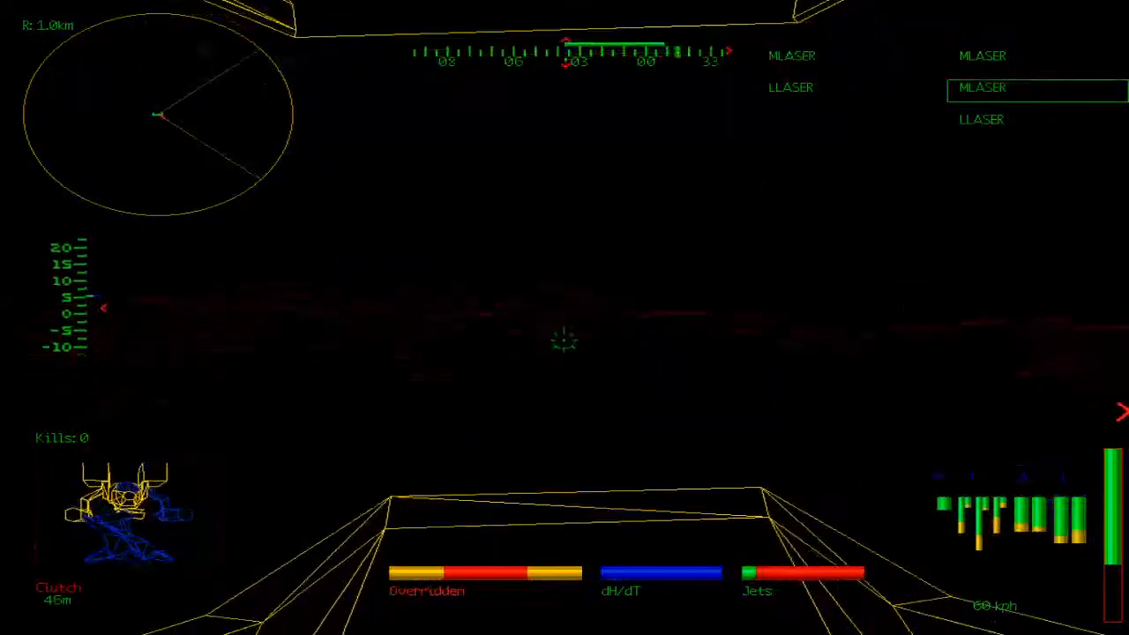
key(Left)
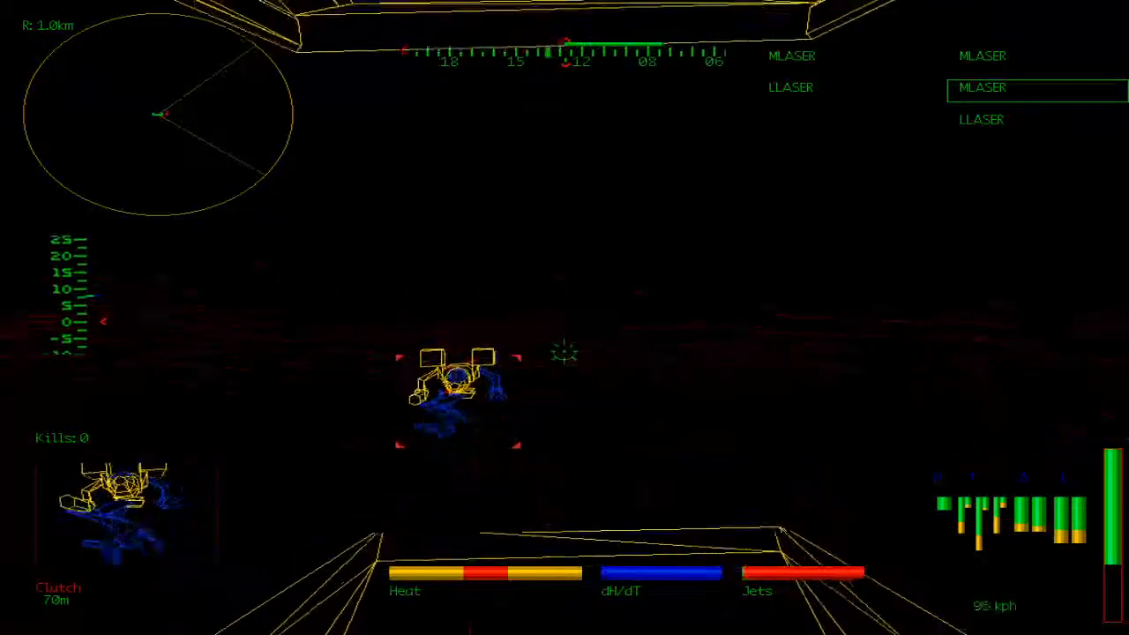
key(Tab)
key(space)
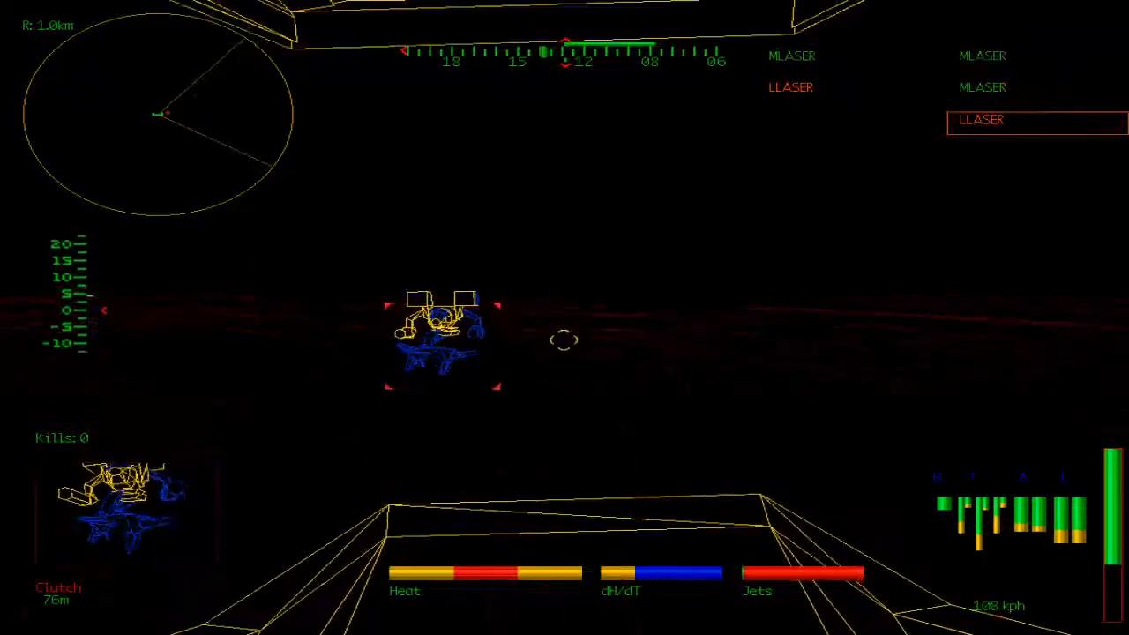
key(Tab)
key(space)
key(Tab)
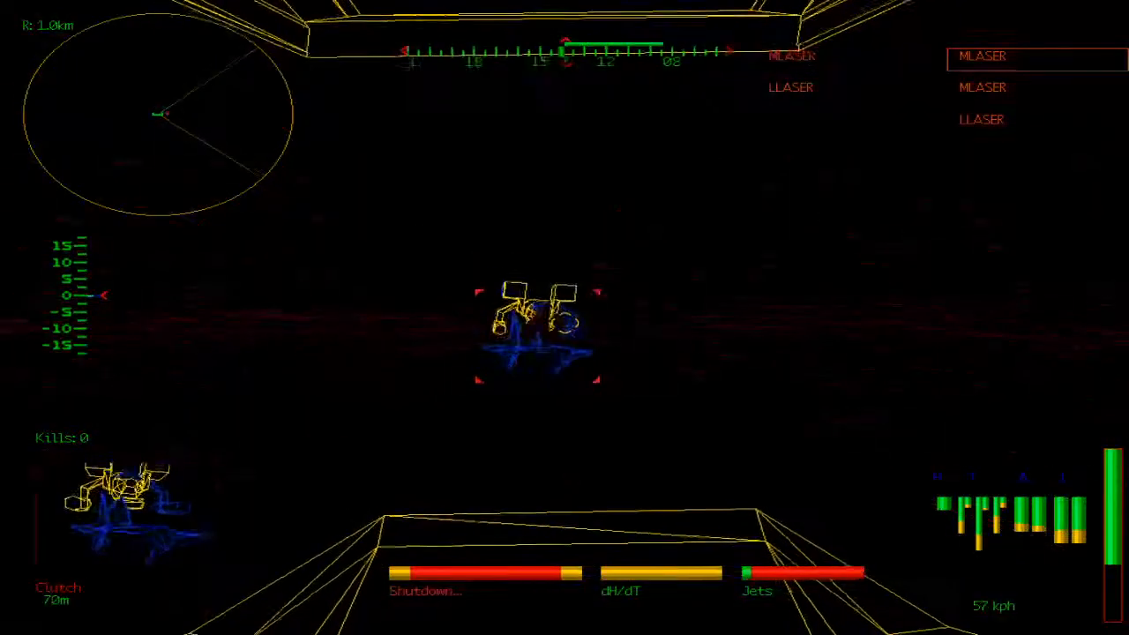
key(space)
key(Tab)
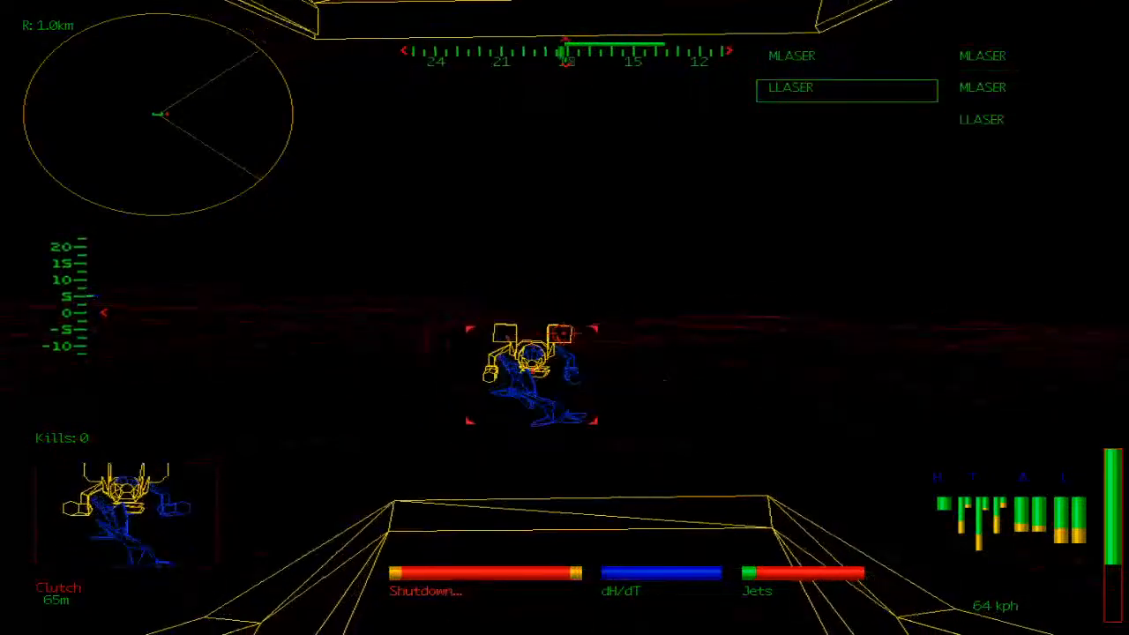
Override heat again, keep chain-firing and swing right to follow Clutch as it passes.
key(o)
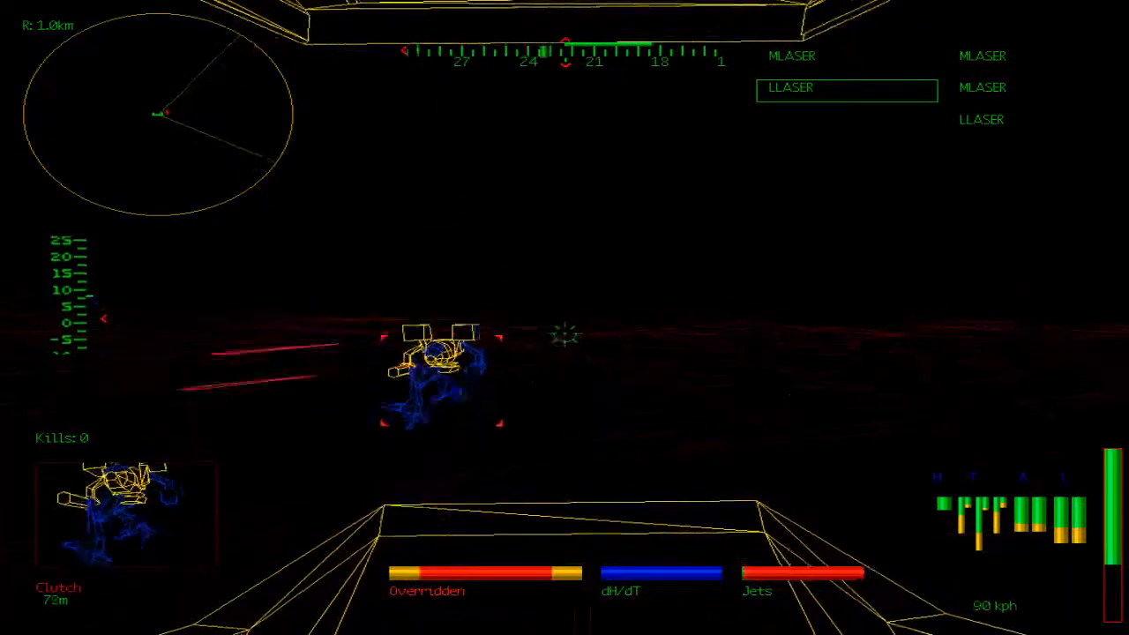
key(space)
key(Tab)
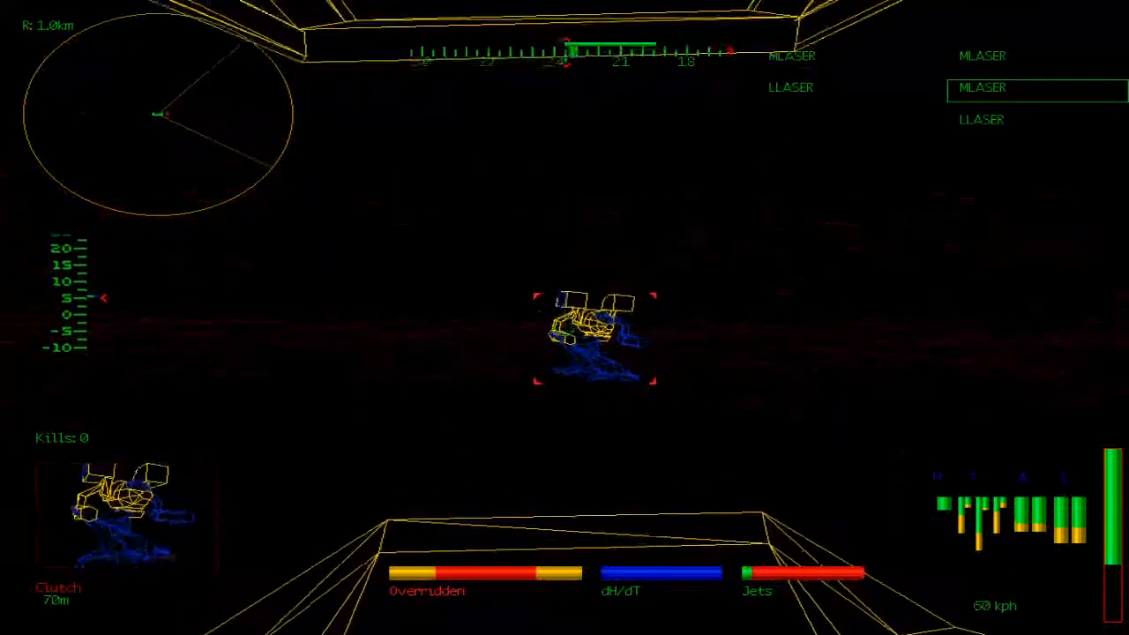
key(space)
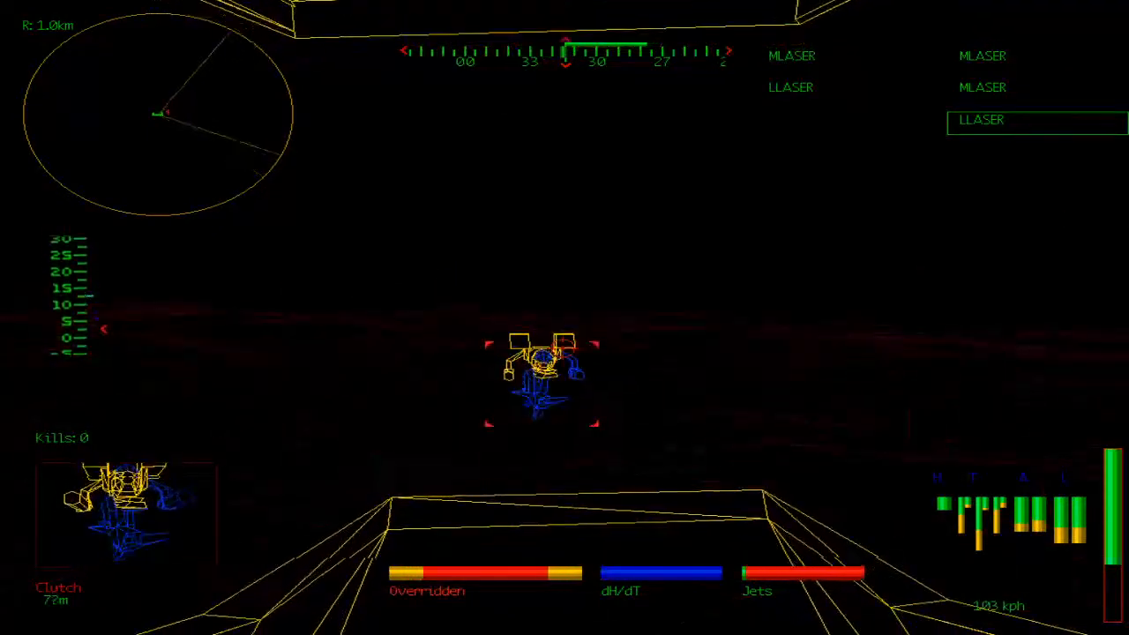
key(space)
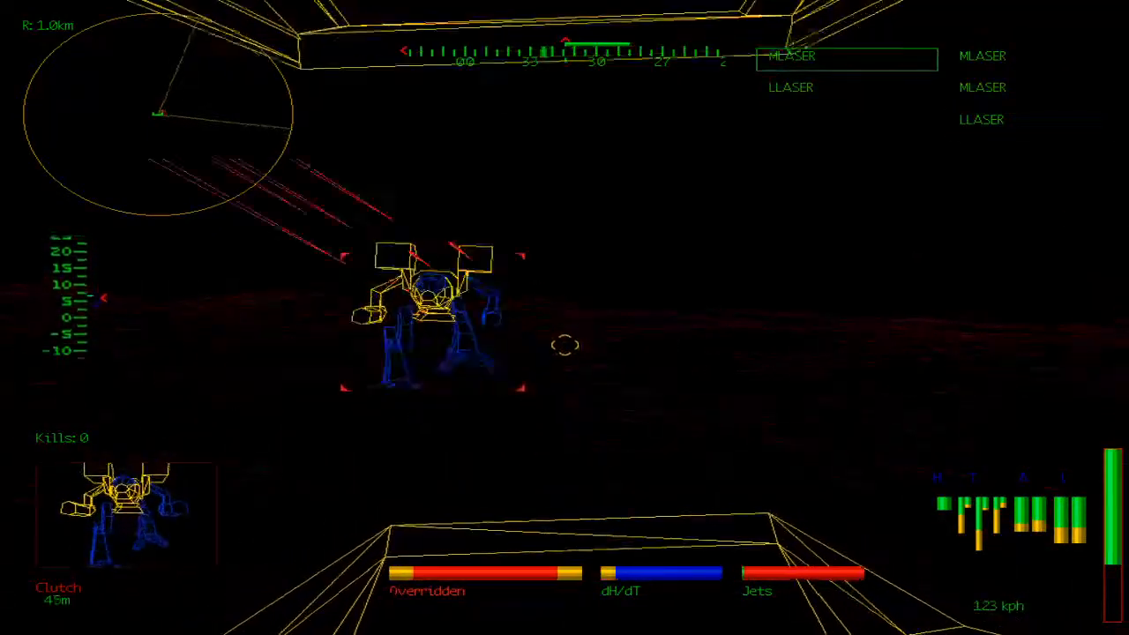
key(Right)
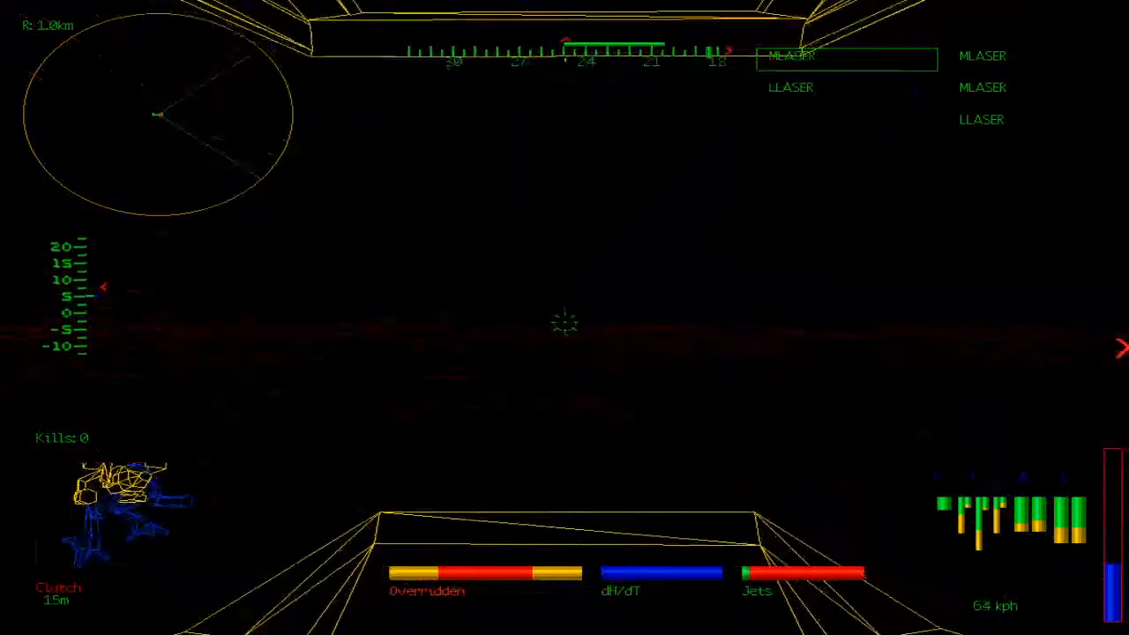
key(Right)
key(space)
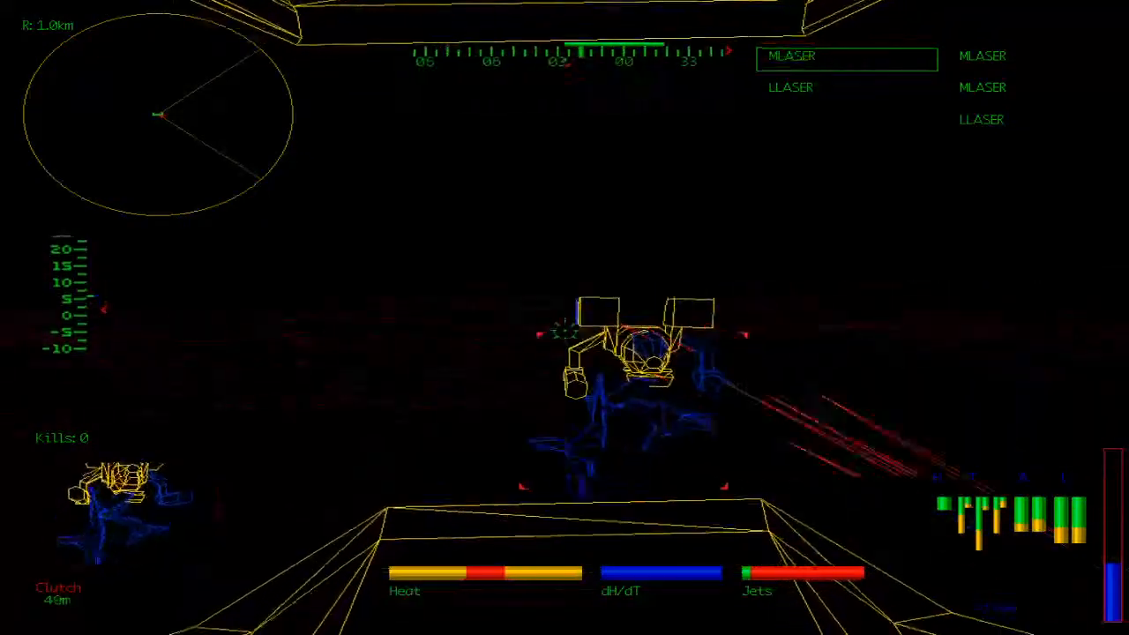
key(space)
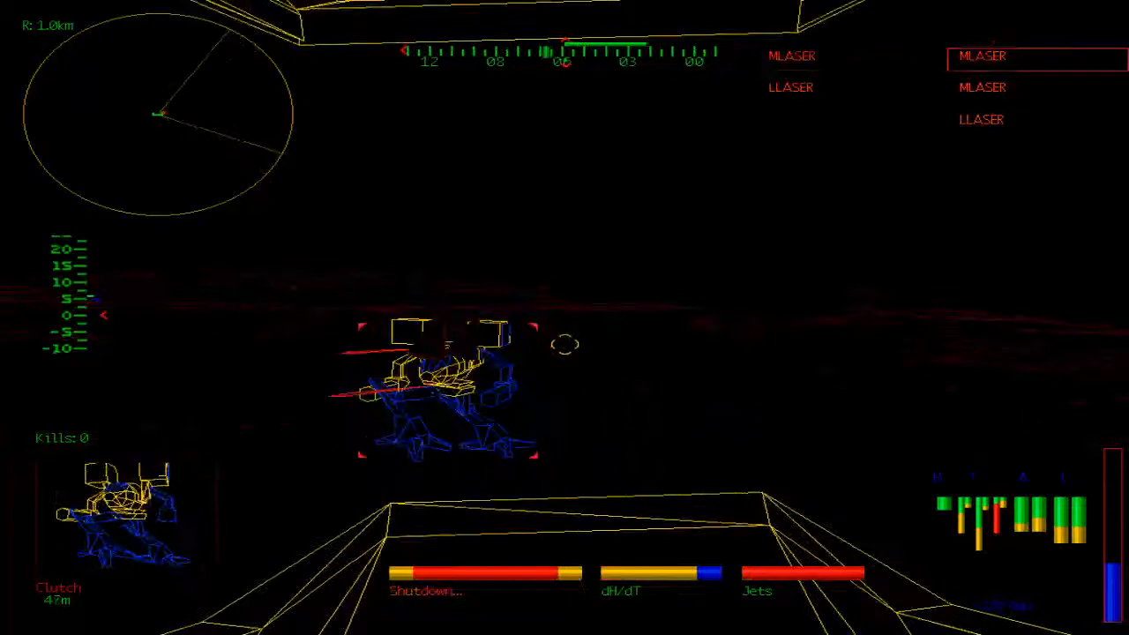
key(space)
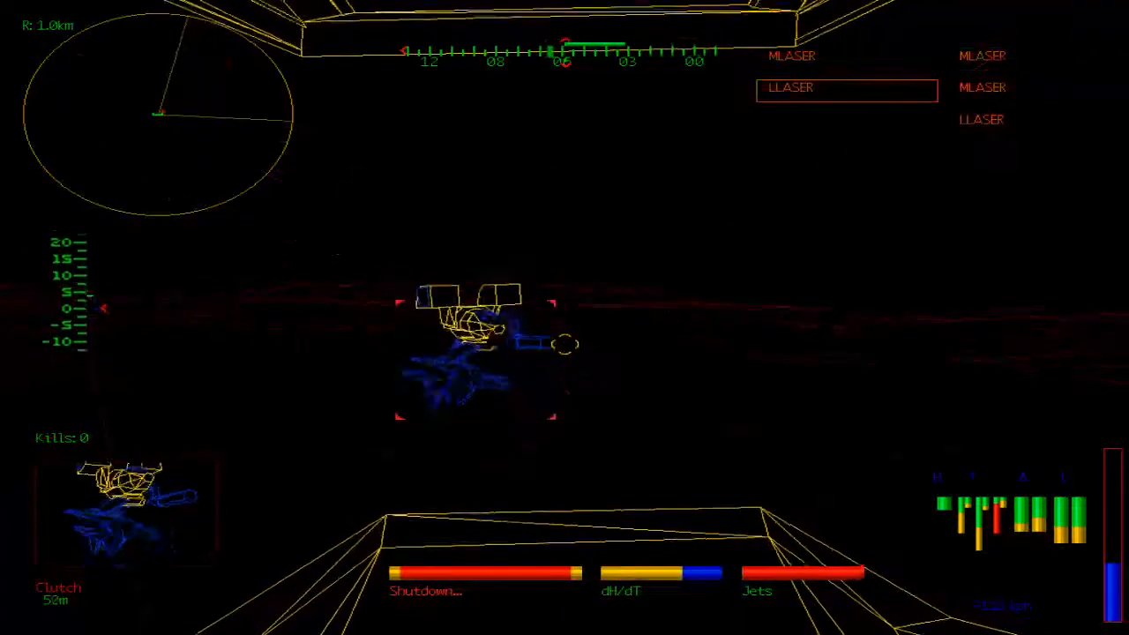
Override two more shutdowns, adjust throttle and land three further volleys on Clutch's mech.
key(o)
key(Up)
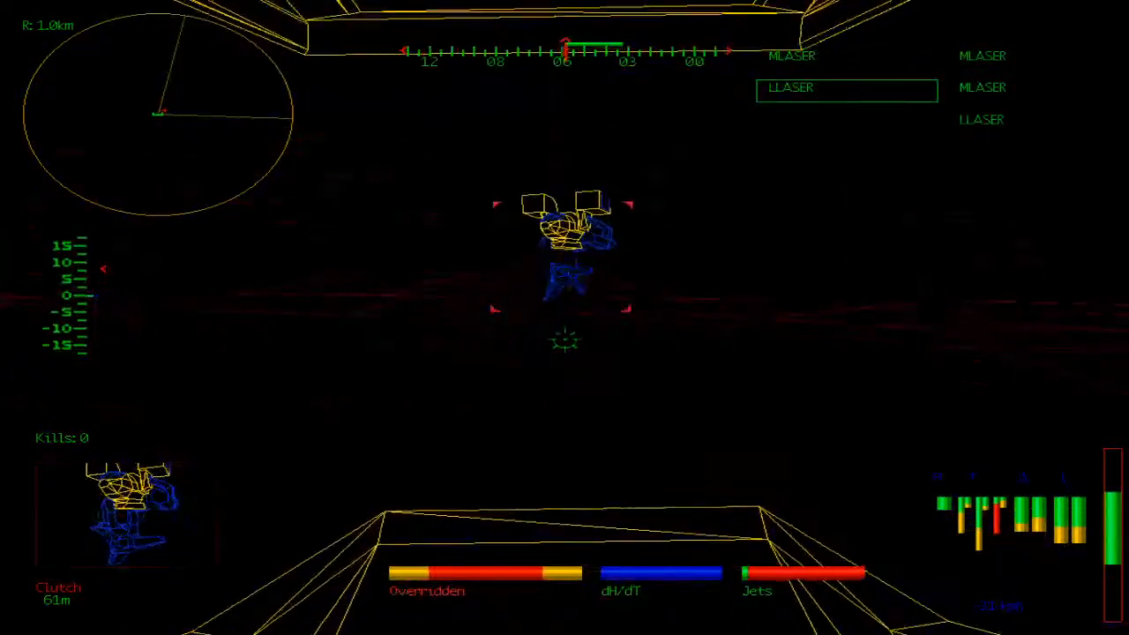
key(Down)
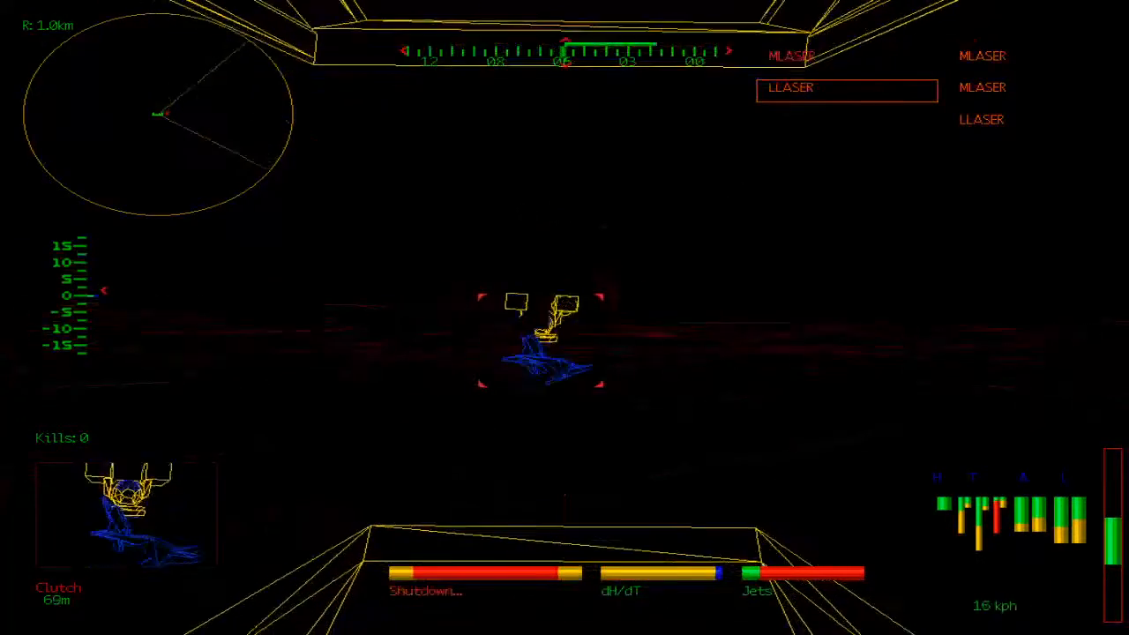
key(space)
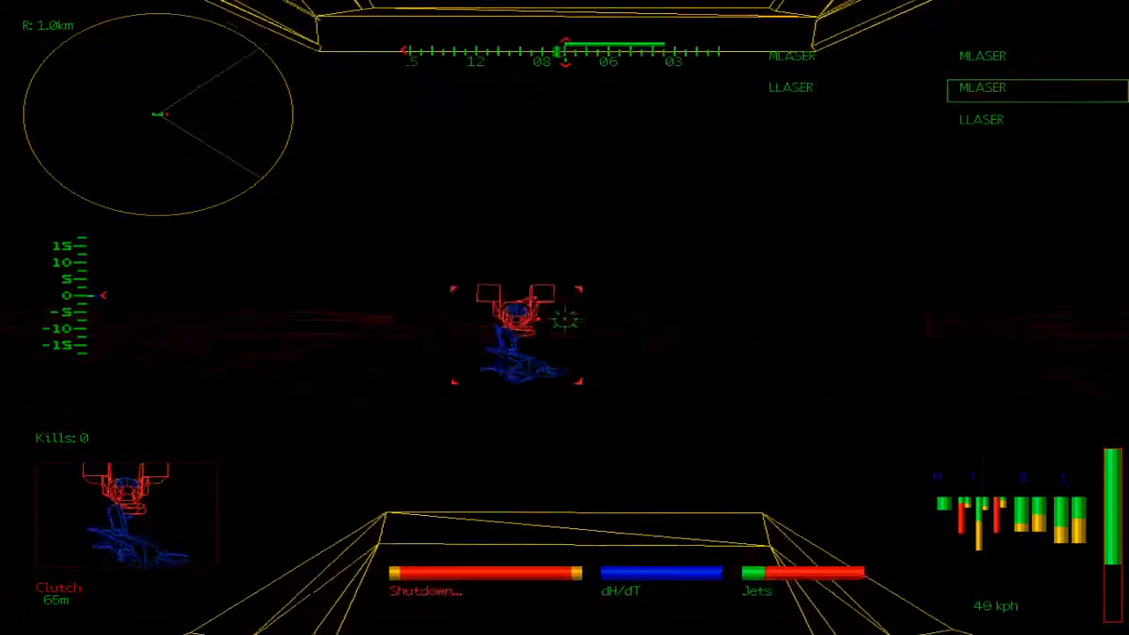
key(space)
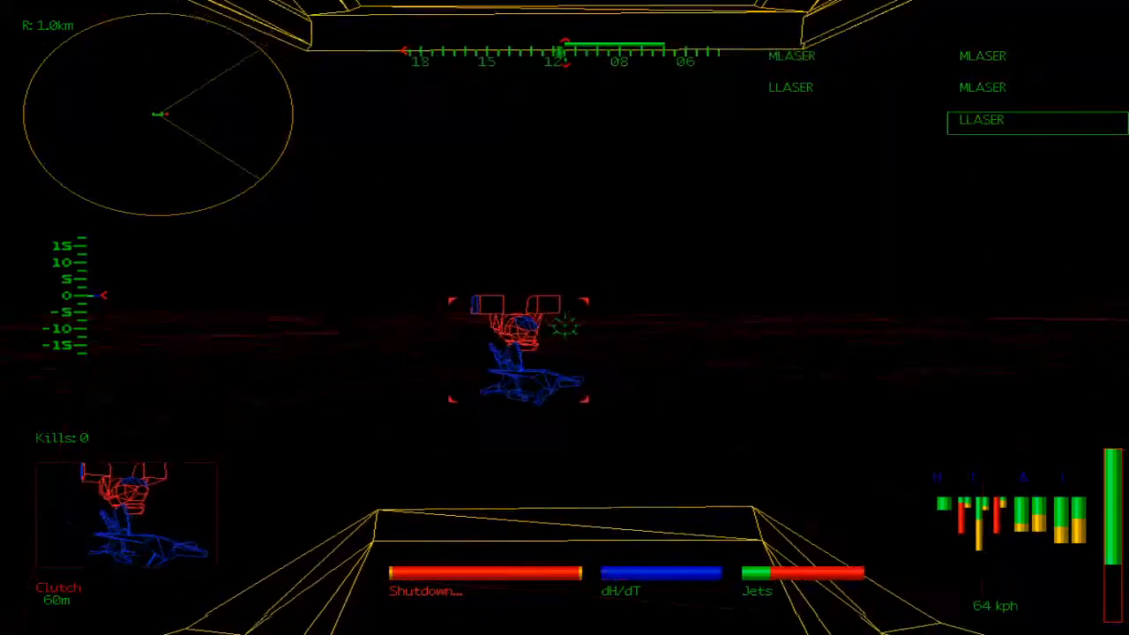
key(o)
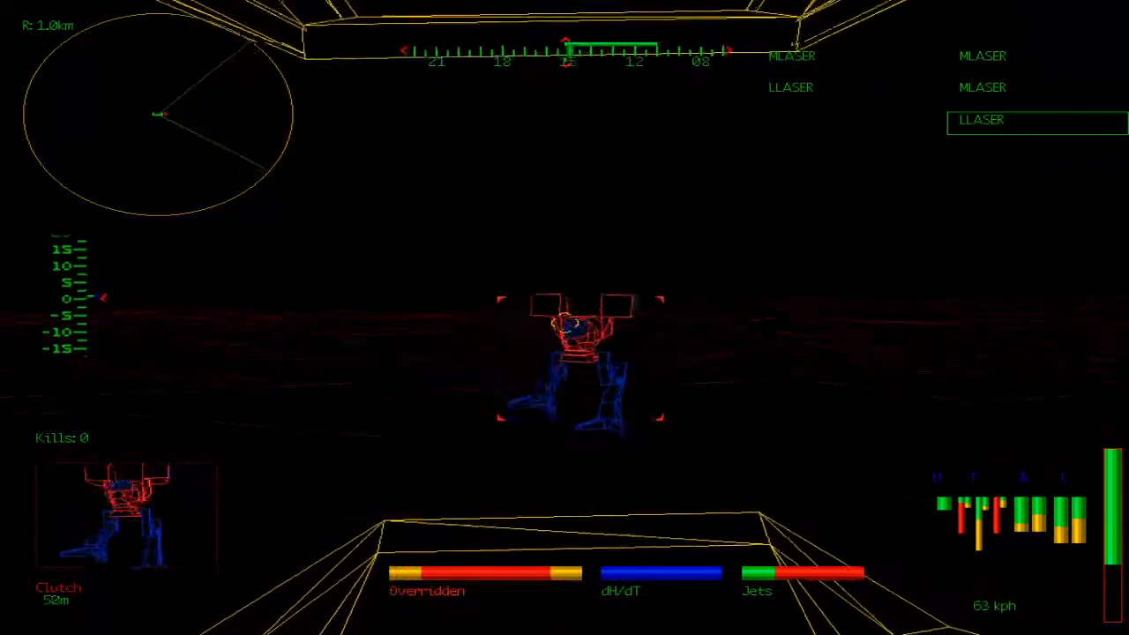
key(space)
key(space)
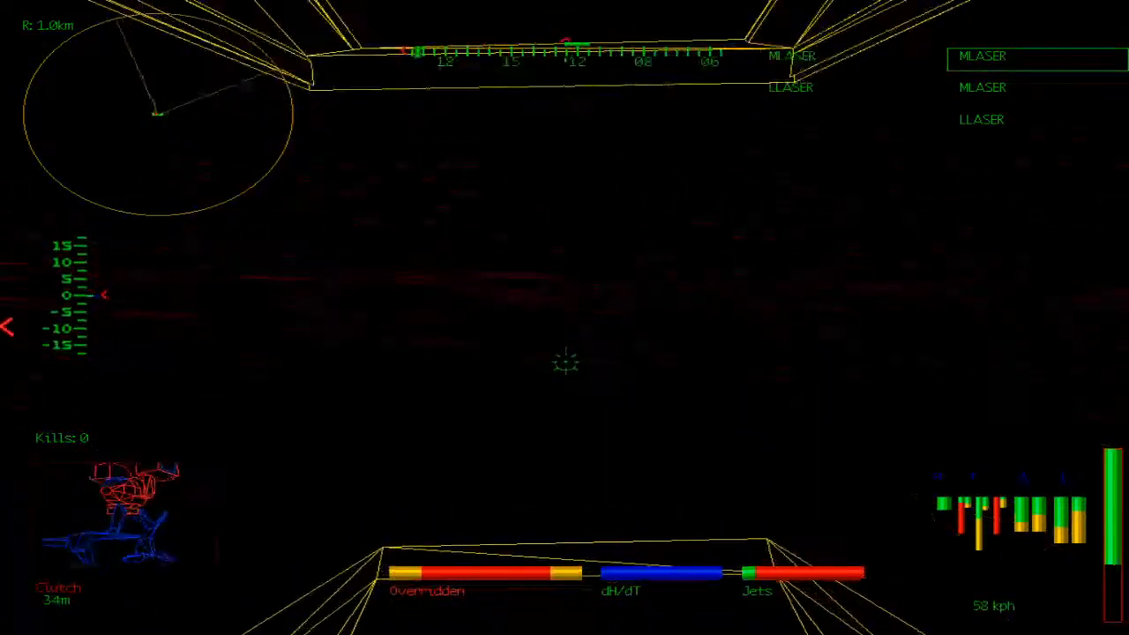
Track the passing enemy to the right and fire five rapid laser shots as it reappears.
key(space)
key(space)
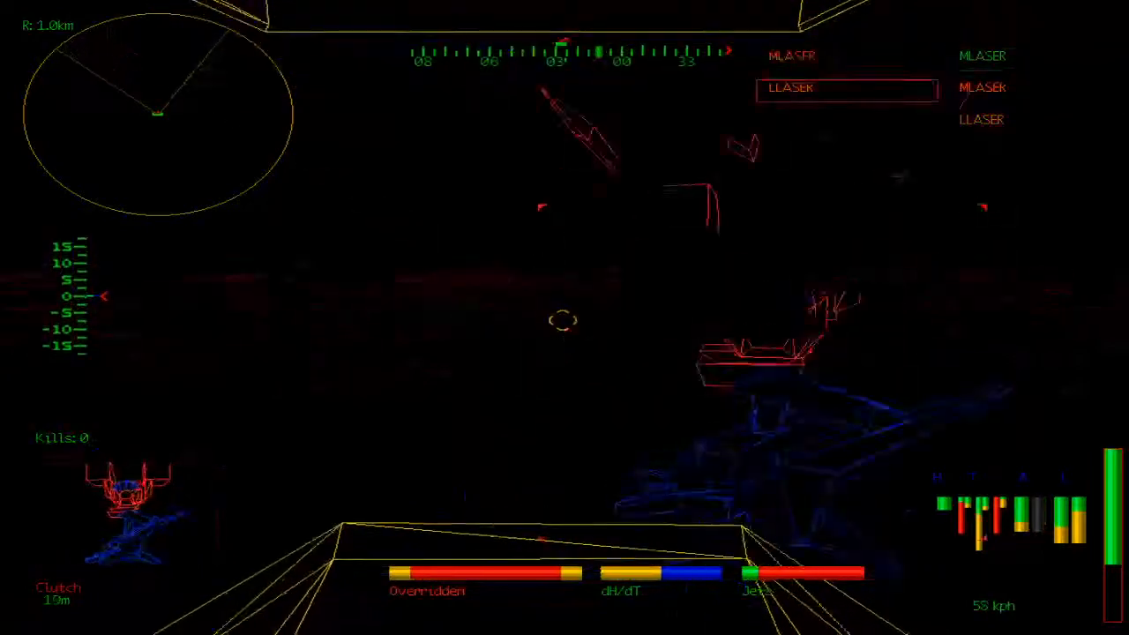
key(space)
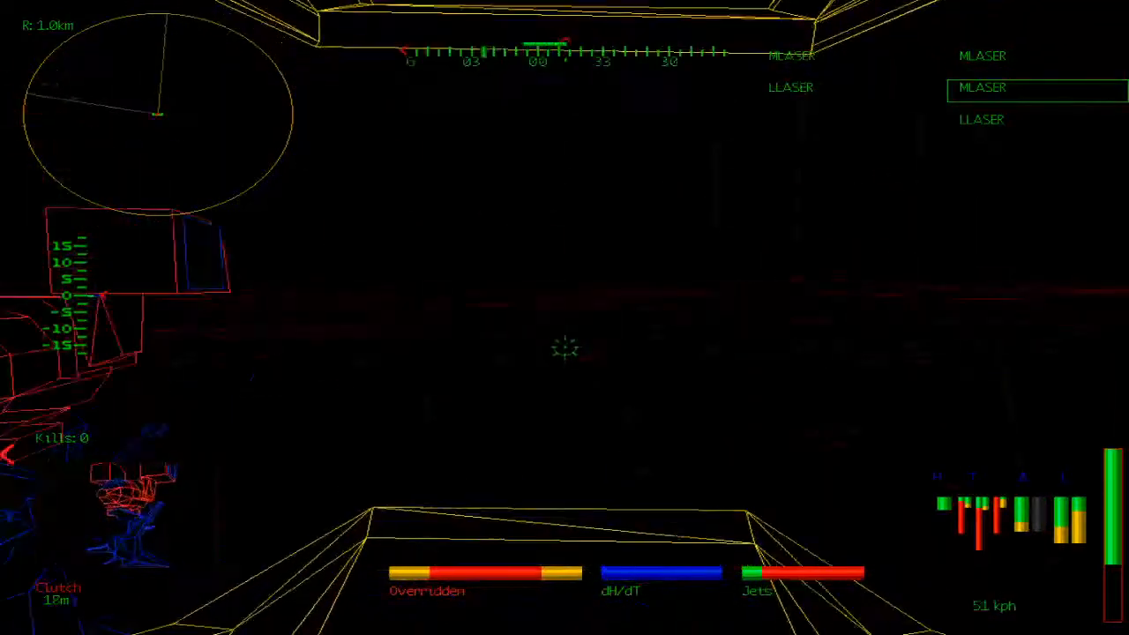
key(space)
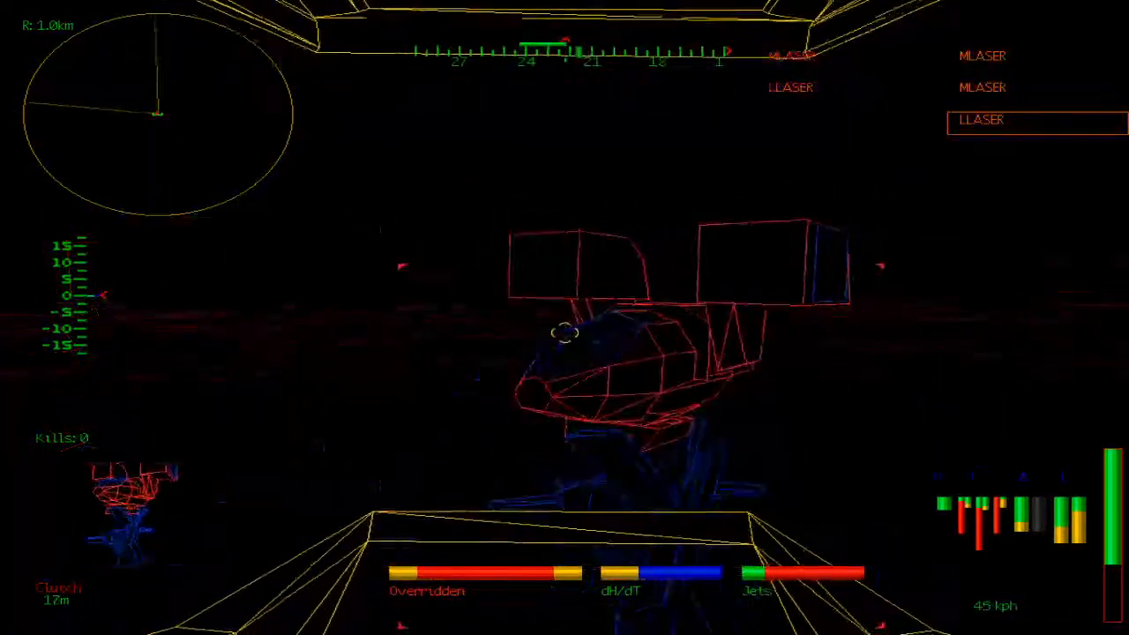
key(space)
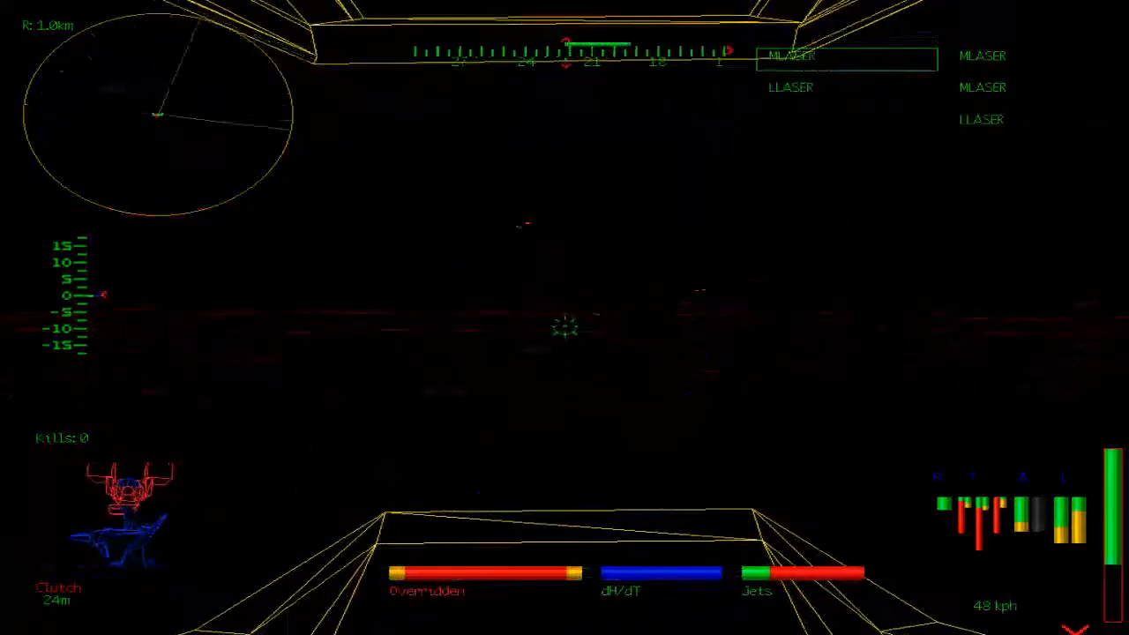
key(space)
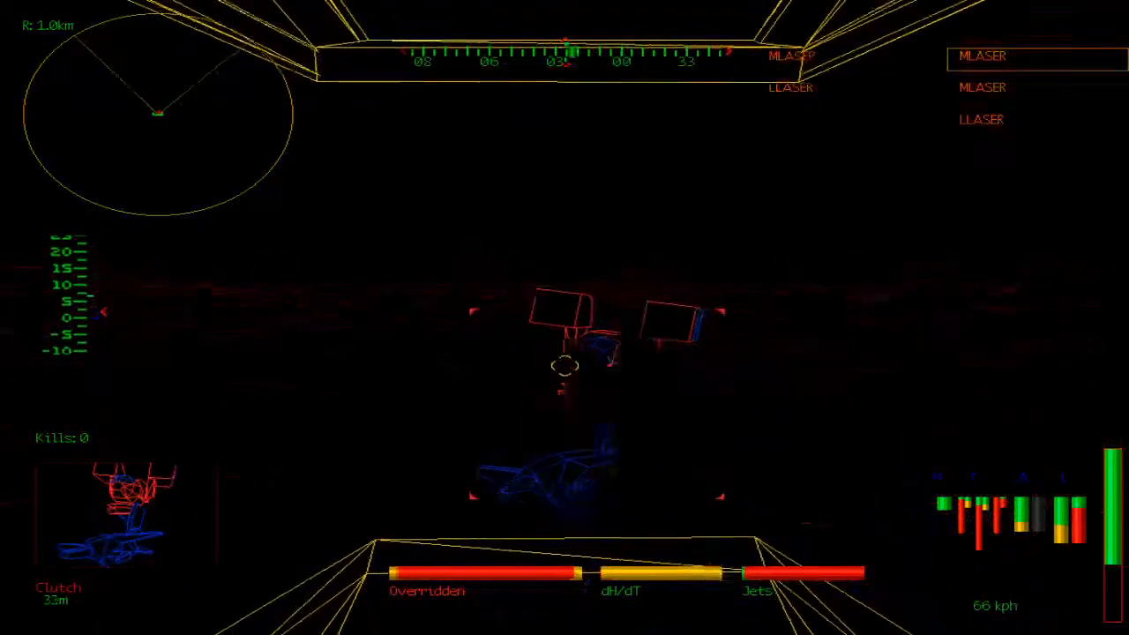
Land the killing shot on Clutch, target the respawned mech and fire four volleys as it approaches.
key(space)
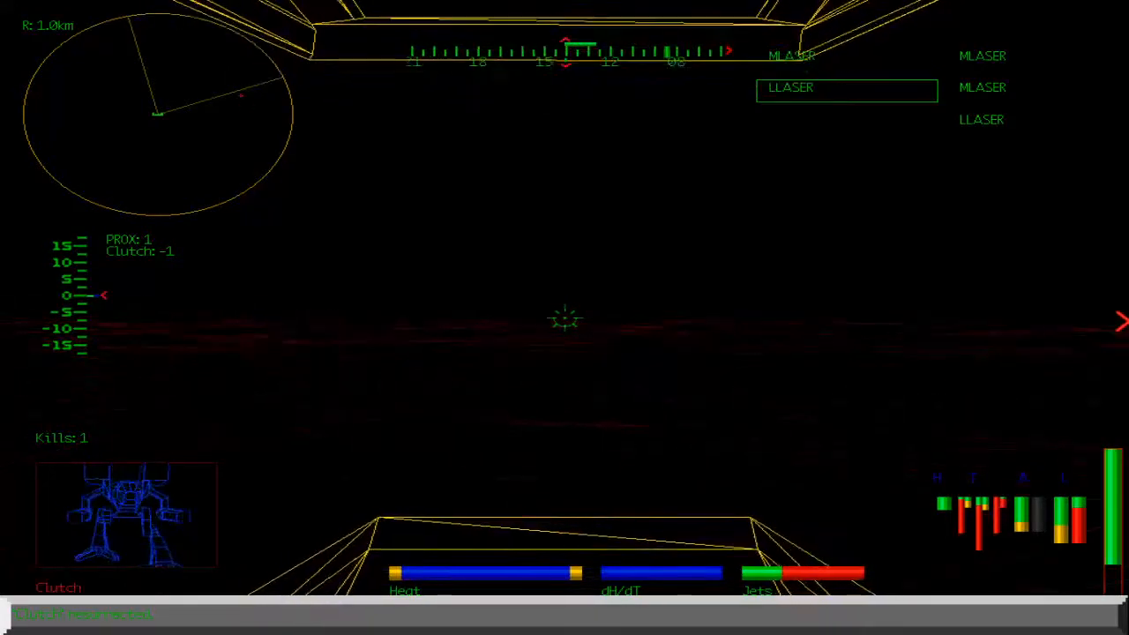
key(Up)
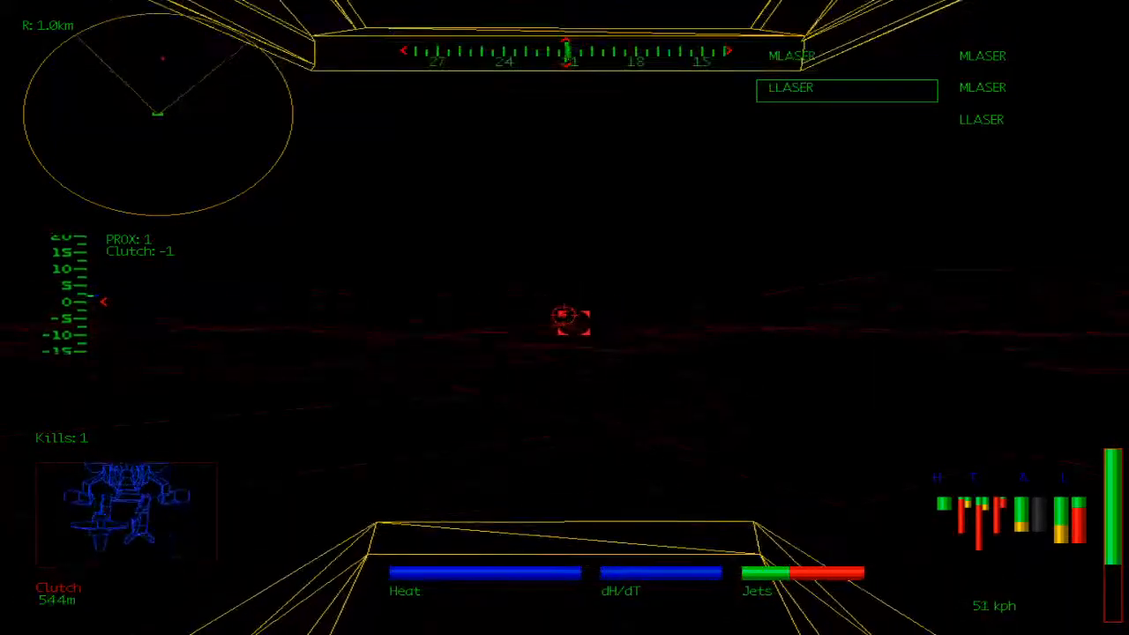
key(Return)
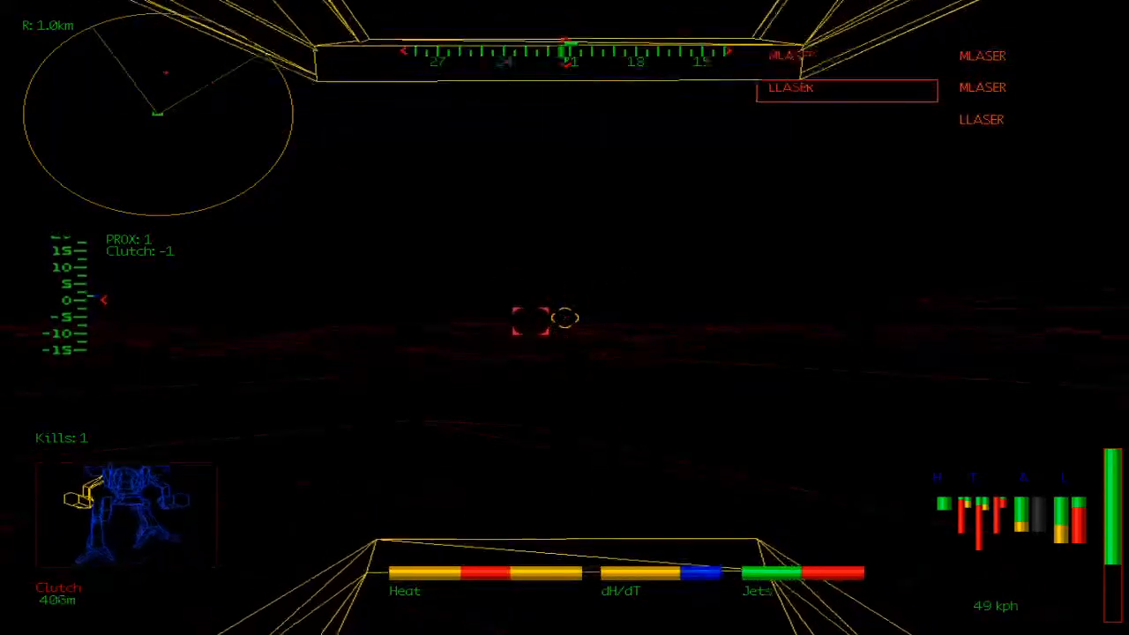
key(Return)
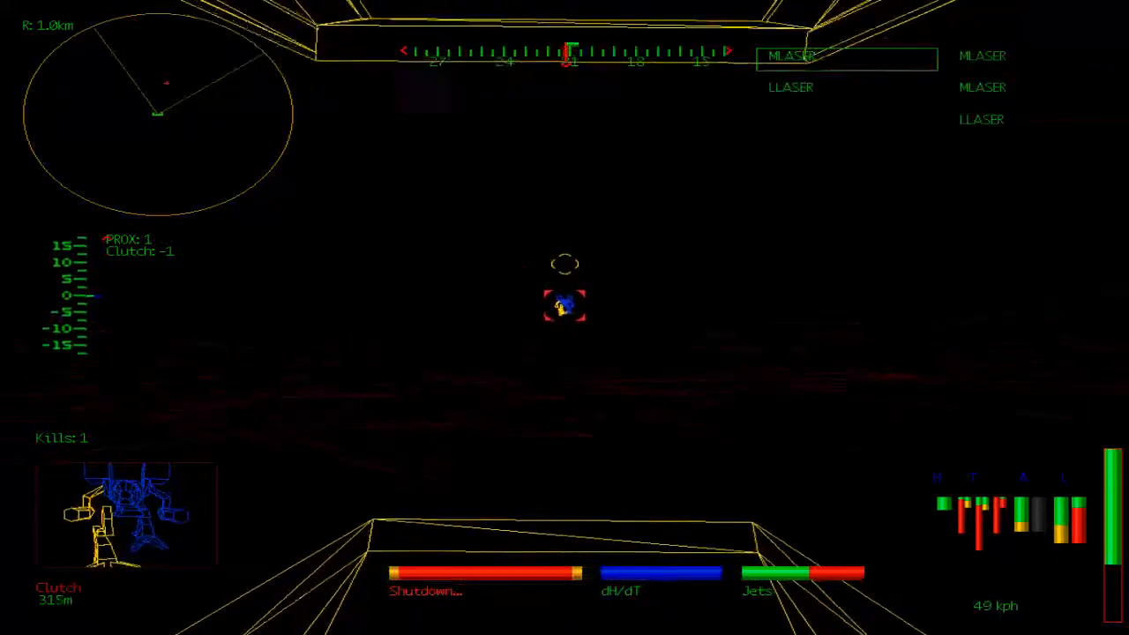
key(Return)
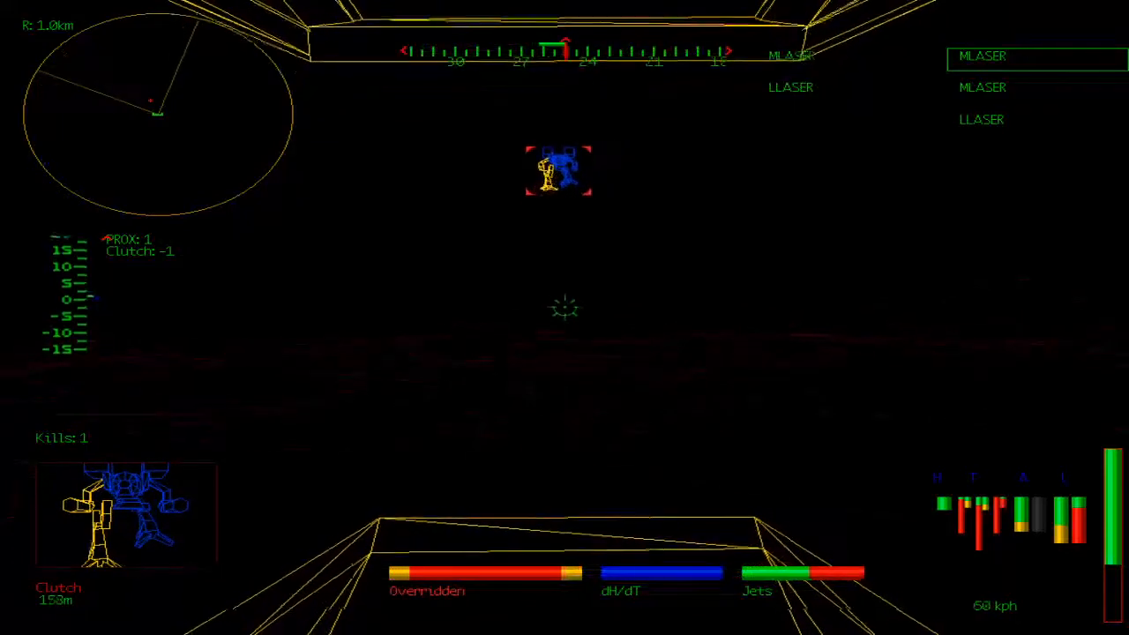
key(Return)
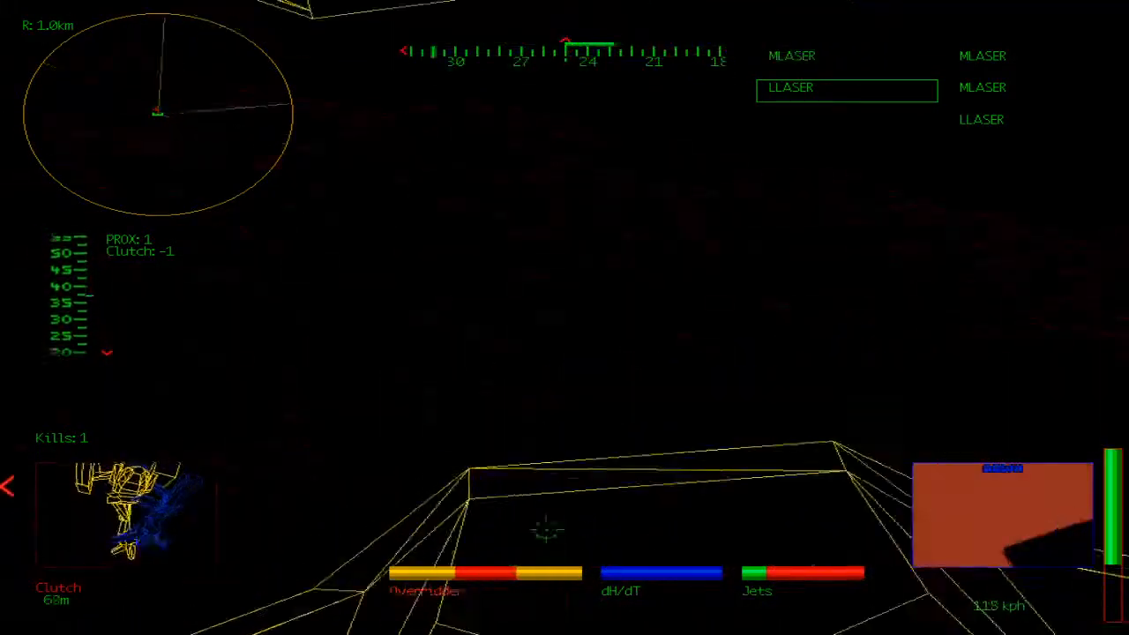
Fire at Clutch point-blank and turn after it until the mech overheats, shuts down and explodes.
key(Return)
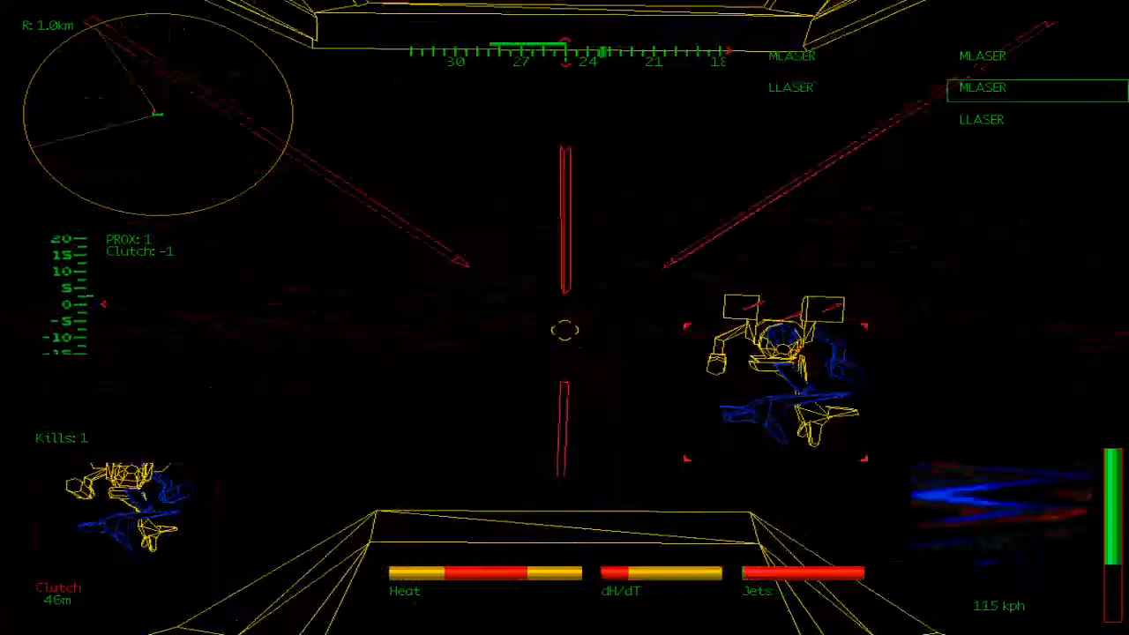
key(Right)
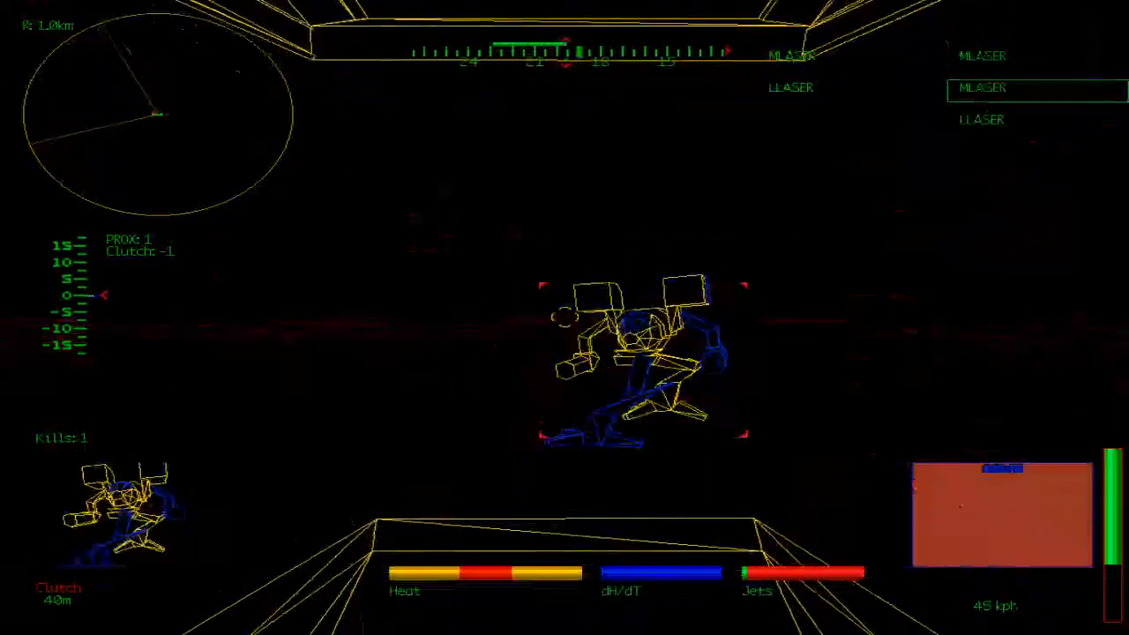
key(Return)
key(Return)
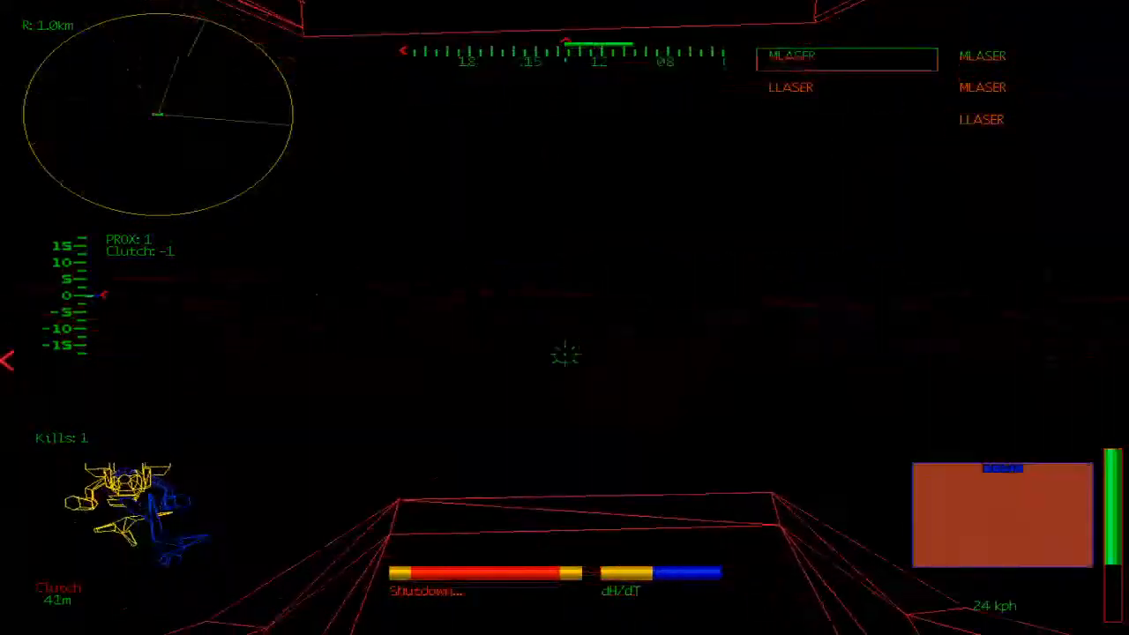
key(Left)
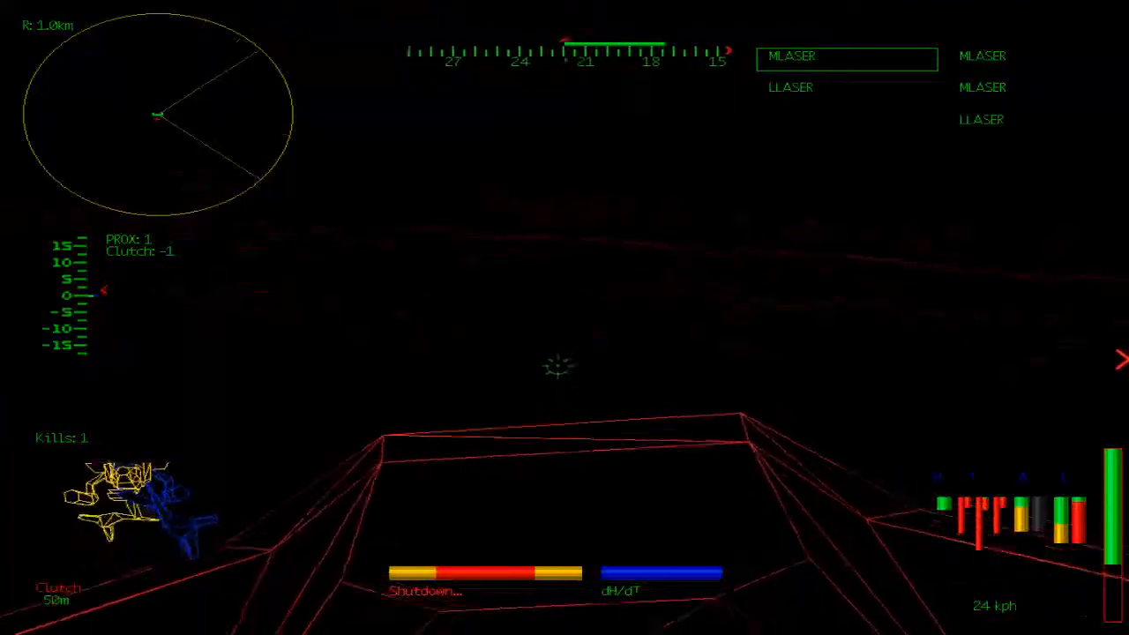
key(Left)
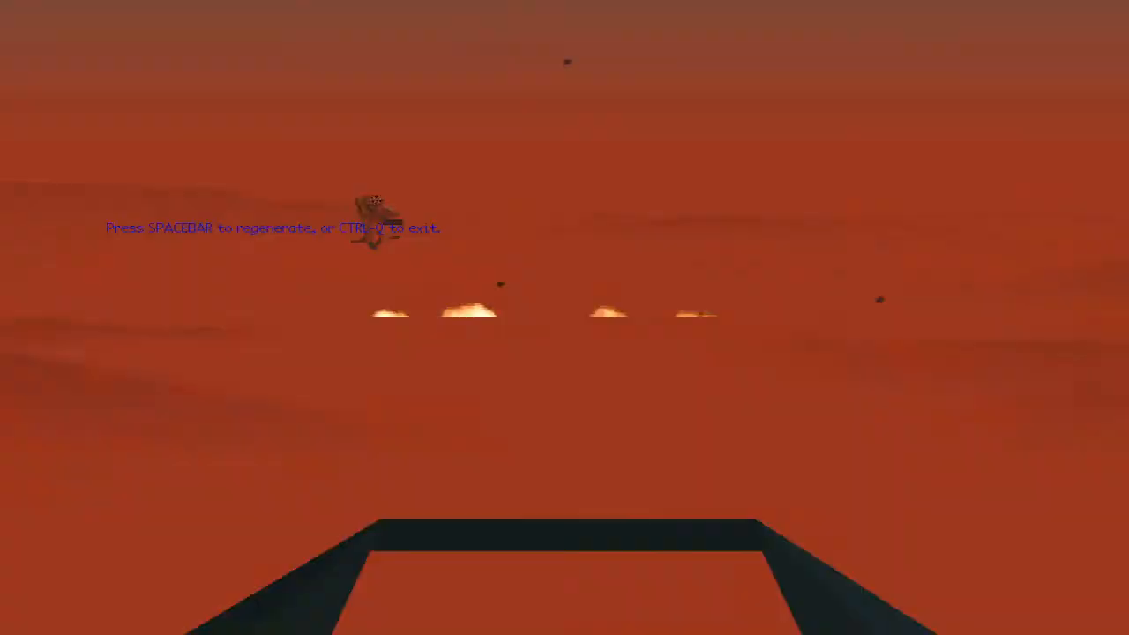
Regenerate the destroyed mech at the death prompt and return to the cockpit.
key(space)
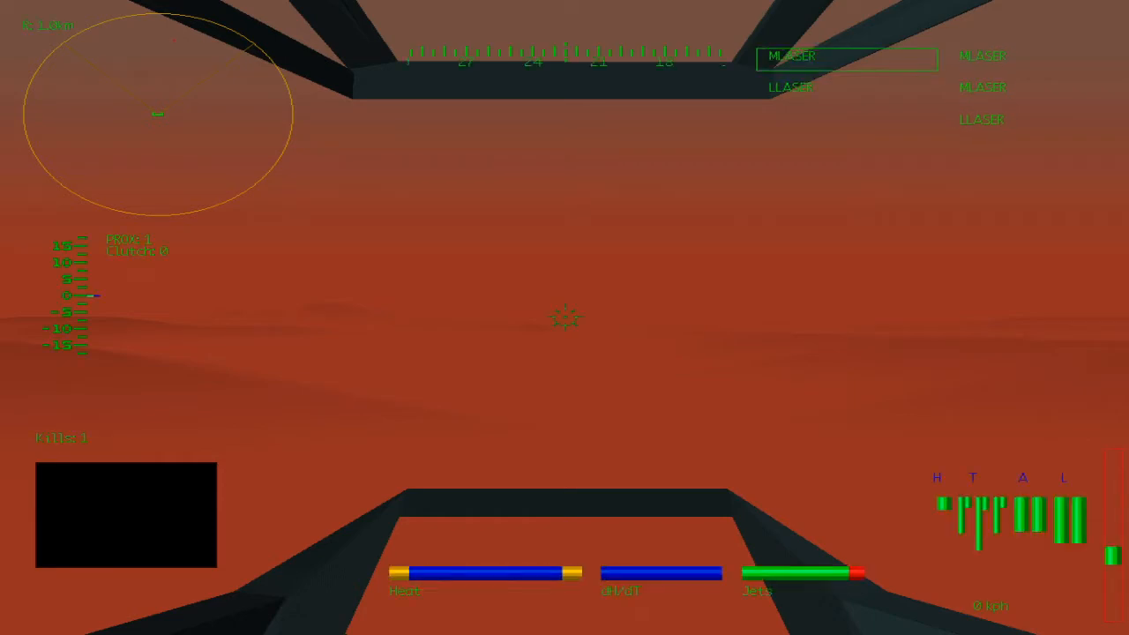
Switch to wireframe imaging, line up on the distant enemy and fire four opening laser volleys.
key(i)
key(Right)
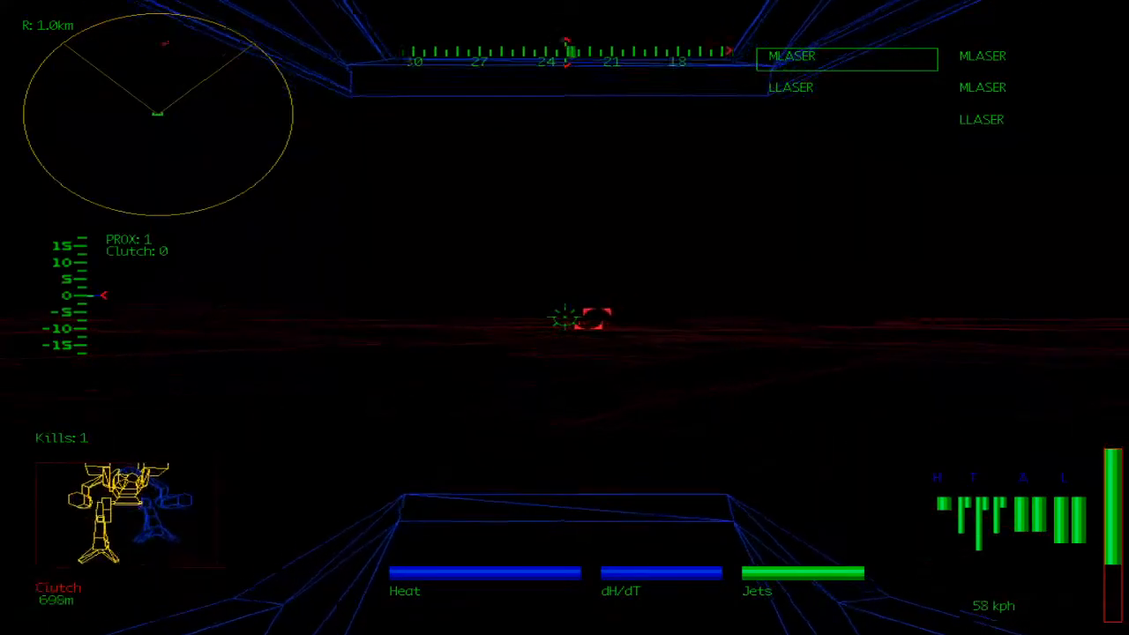
key(space)
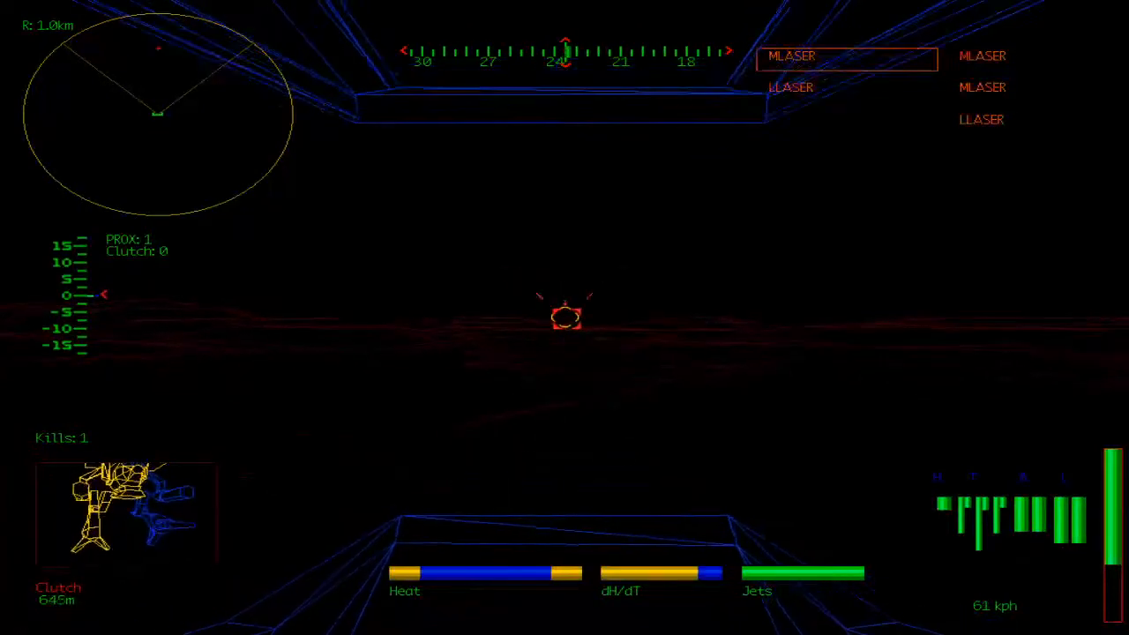
key(space)
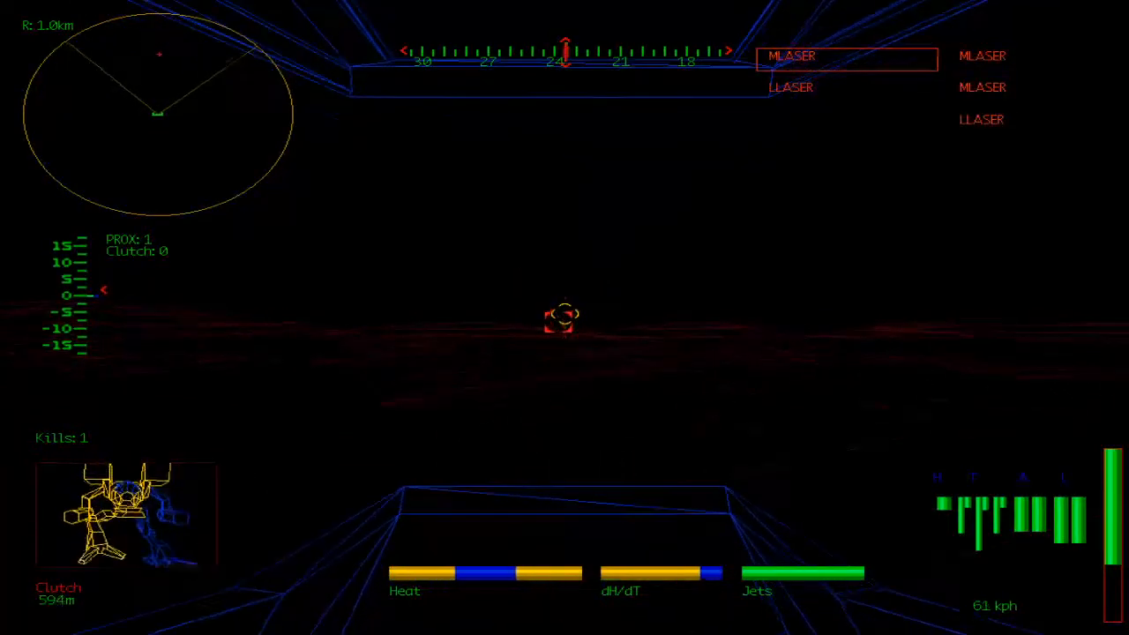
key(space)
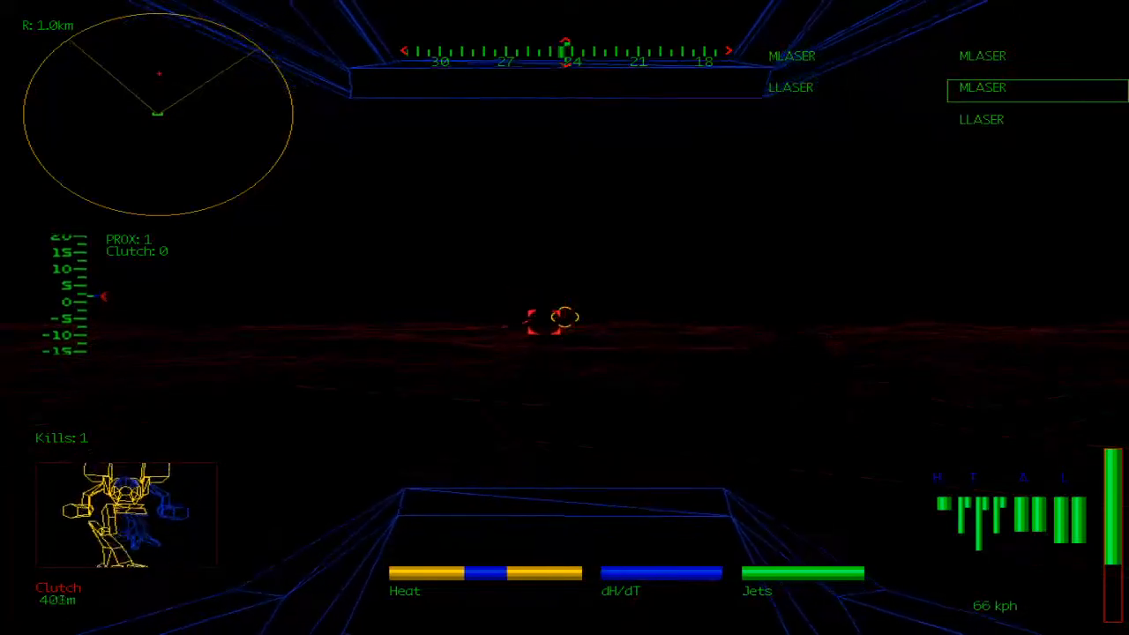
key(space)
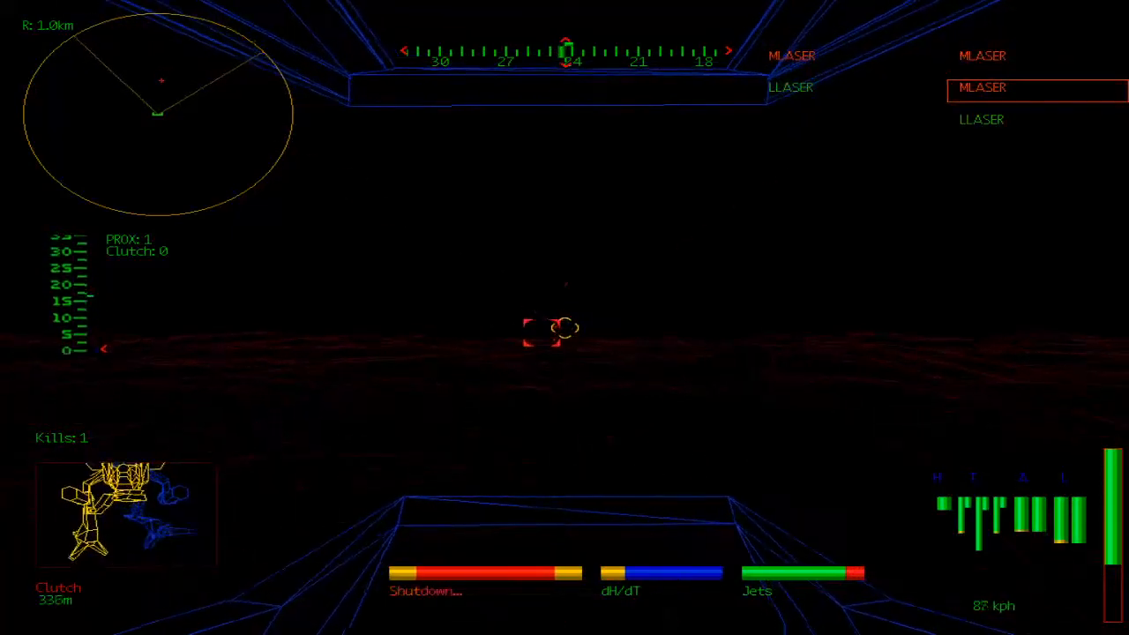
Keep Clutch centred with a left turn and fire five more volleys as it closes.
key(Return)
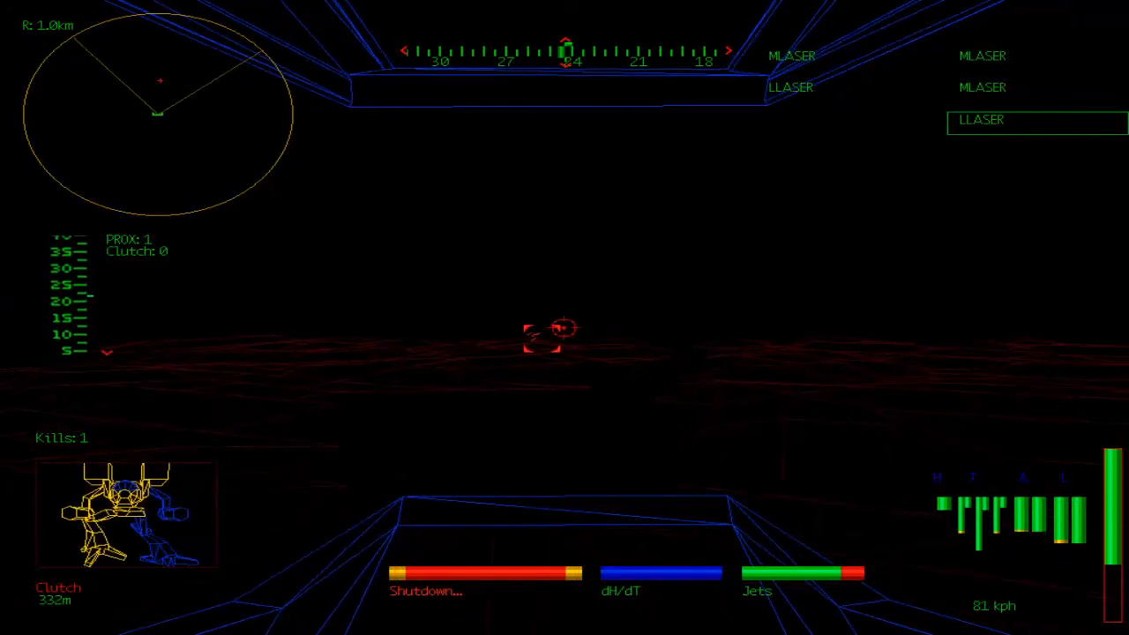
key(Return)
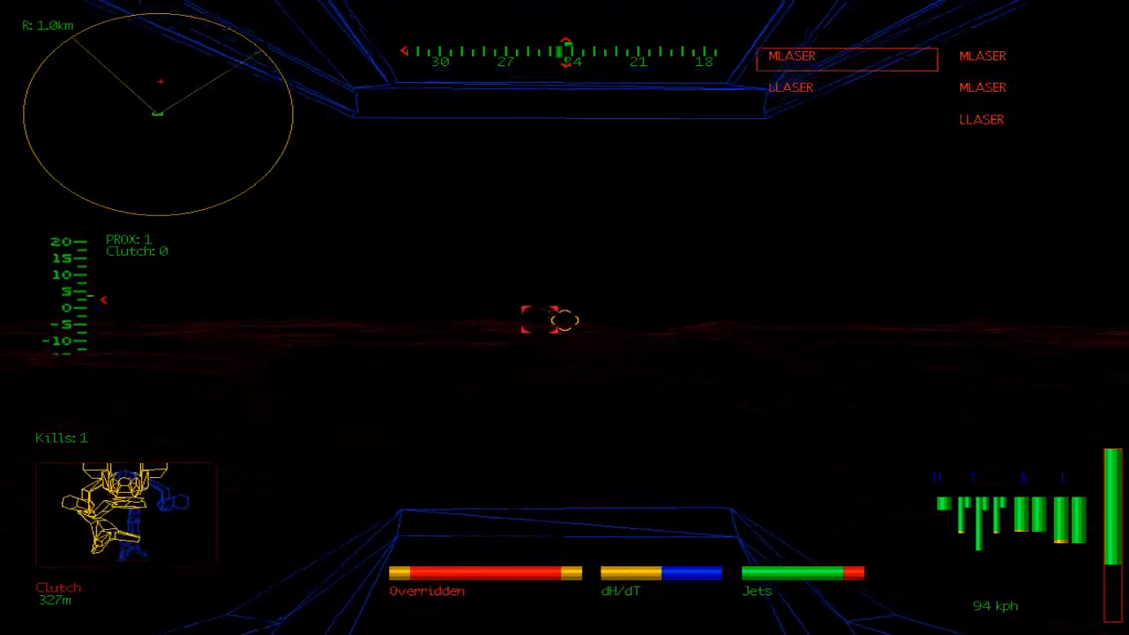
key(Left)
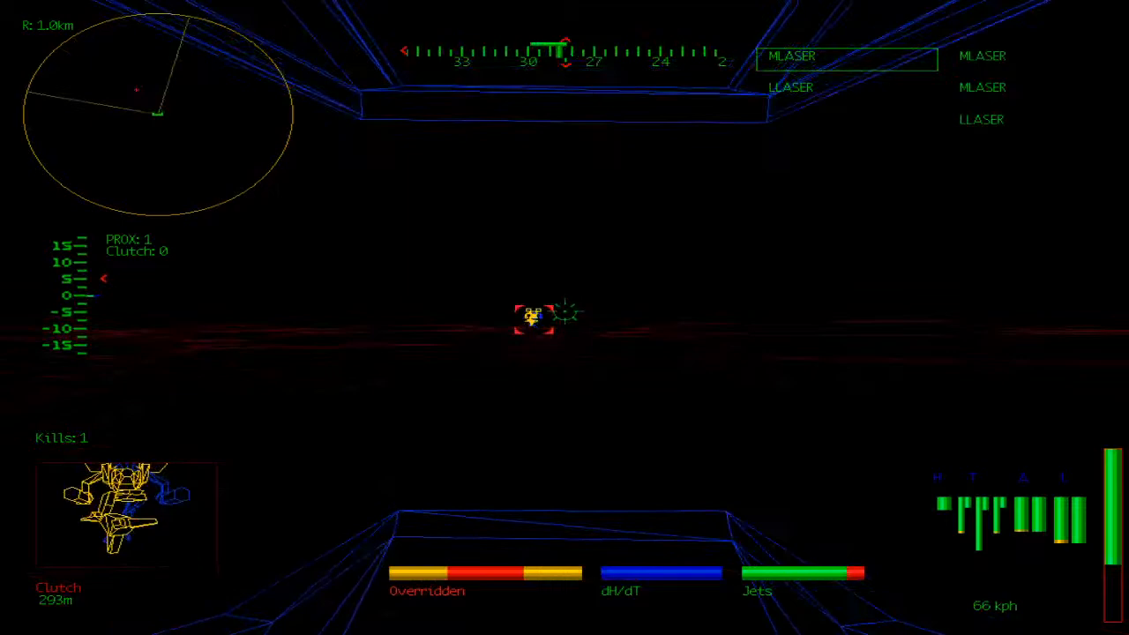
key(Return)
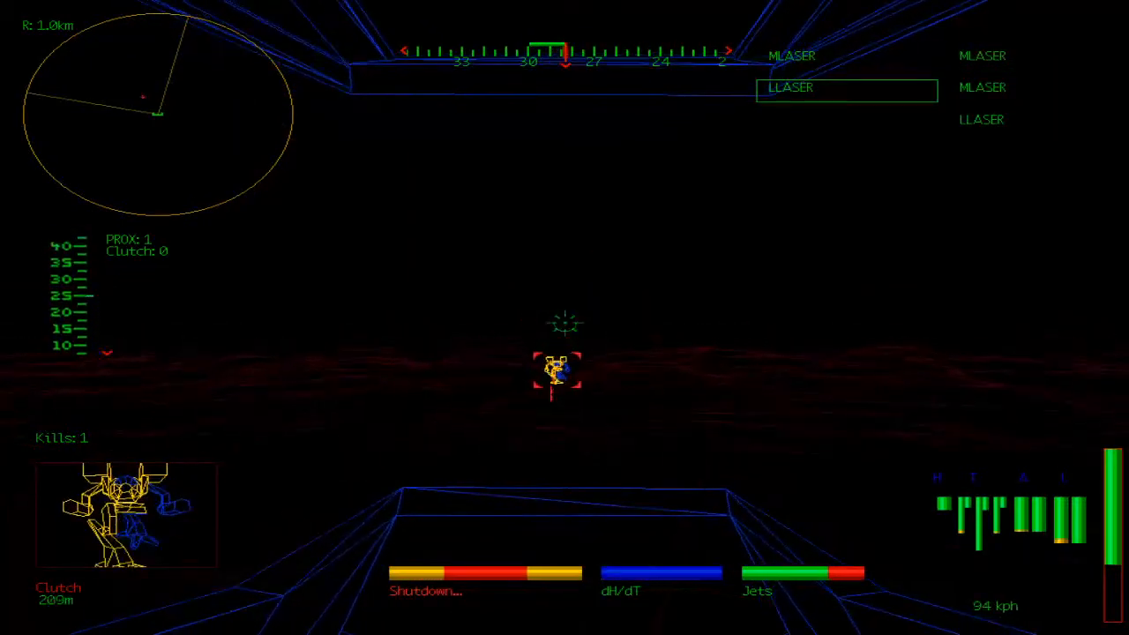
key(Return)
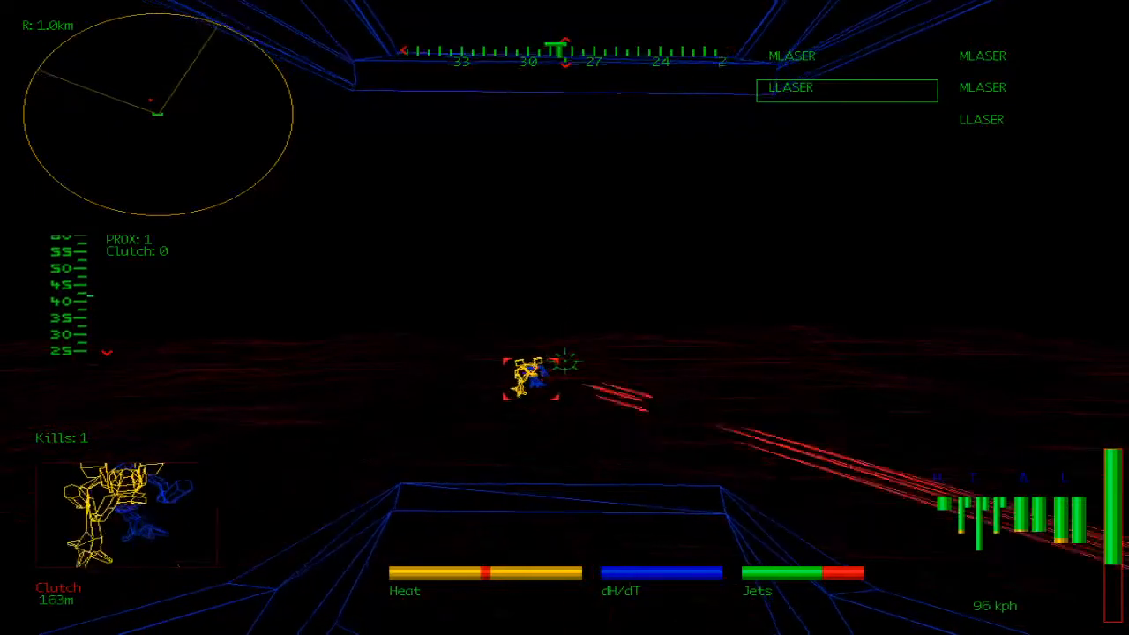
key(Return)
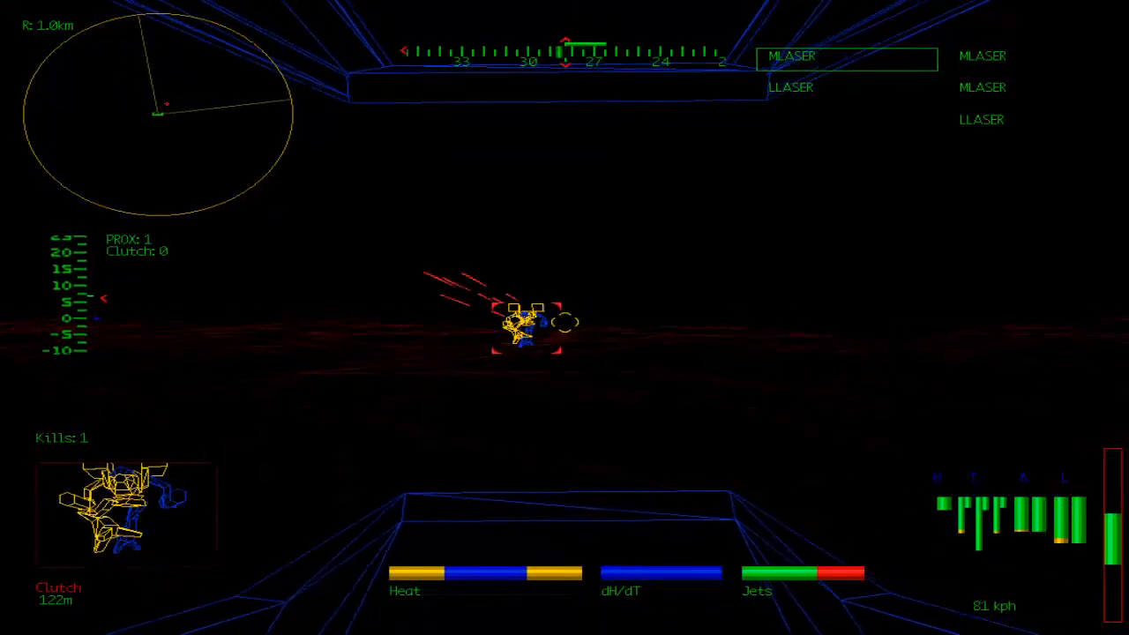
Cycle through the lasers and fire the volleys that destroy Clutch's mech for kill 2.
key(Return)
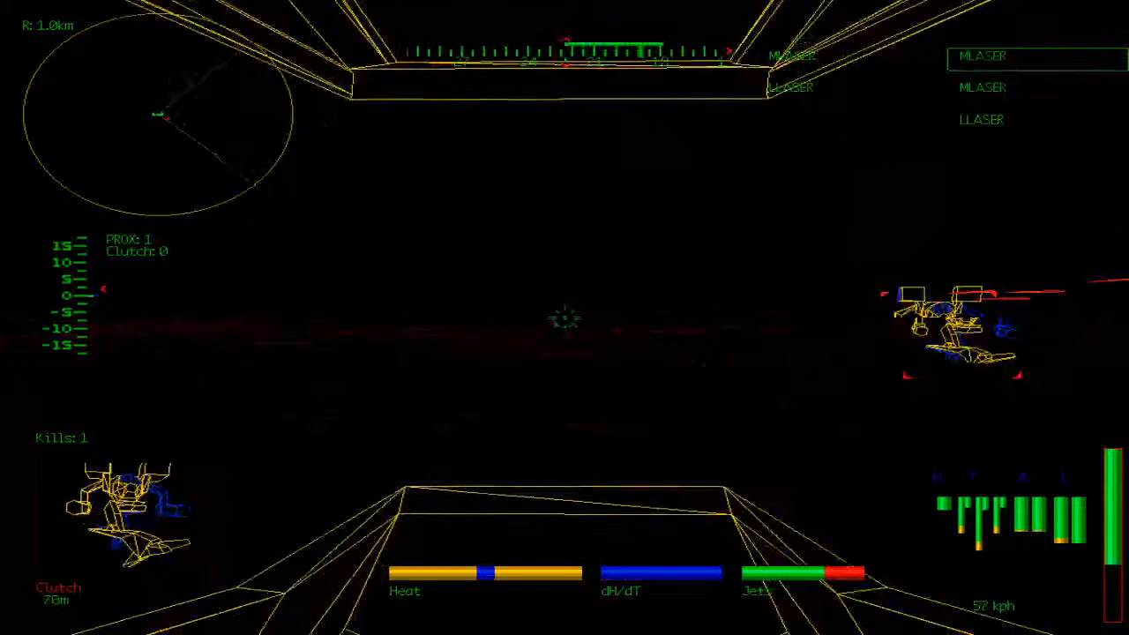
key(Return)
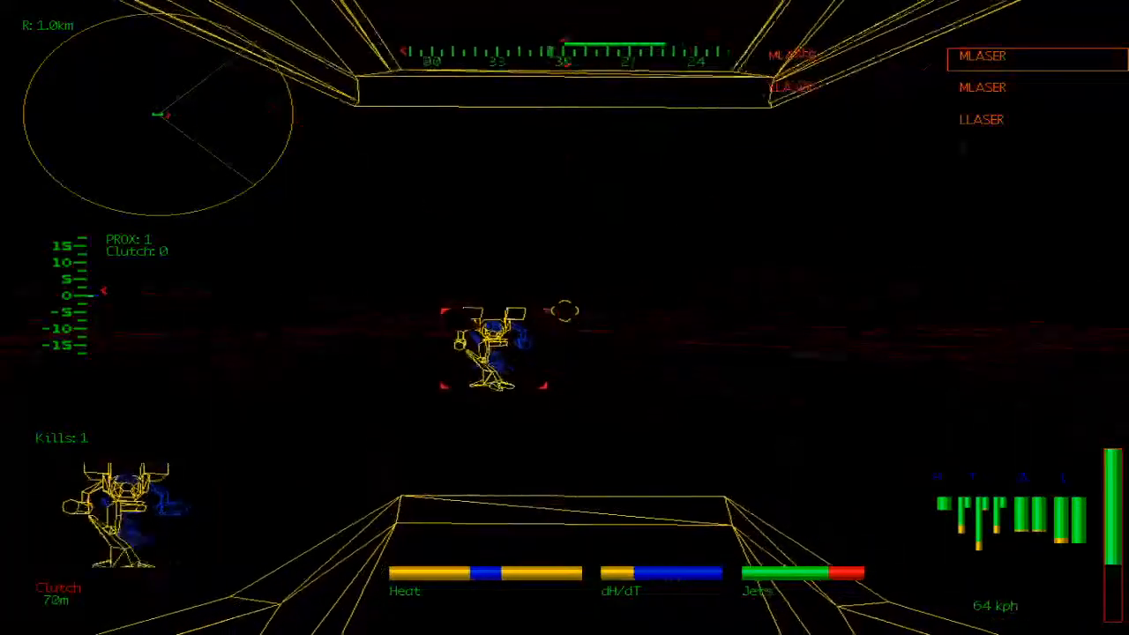
key(Return)
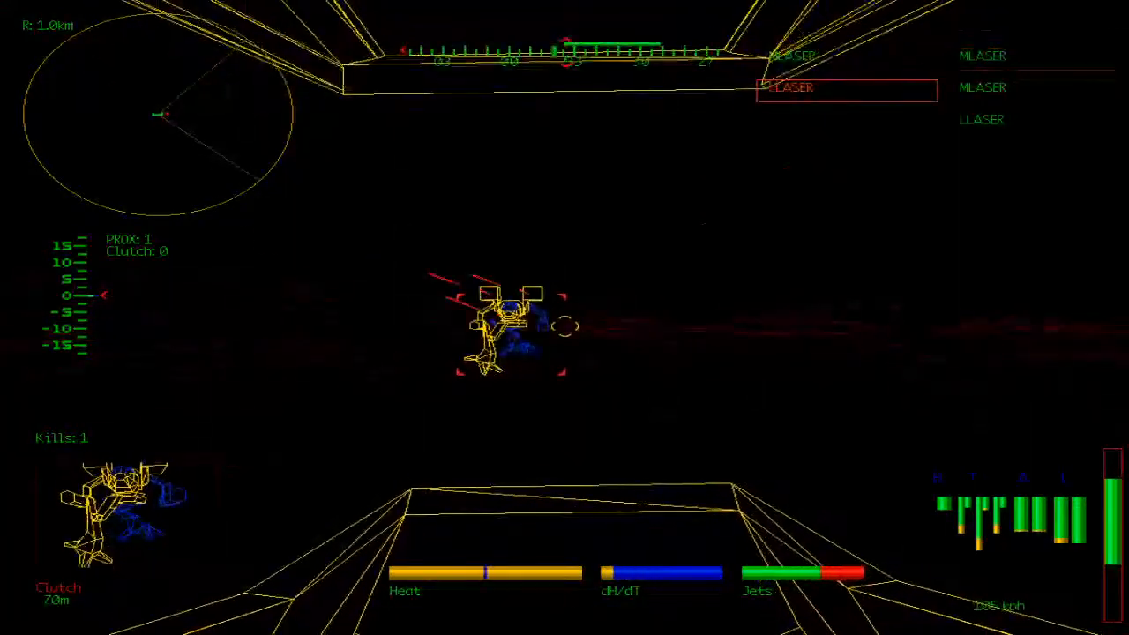
key(Return)
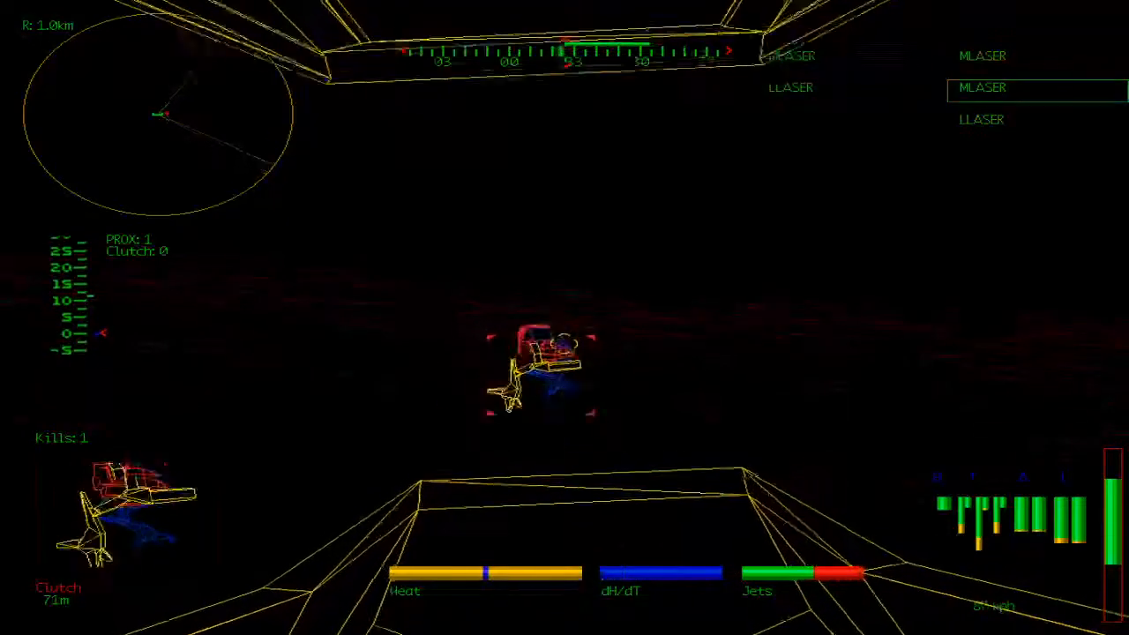
key(Return)
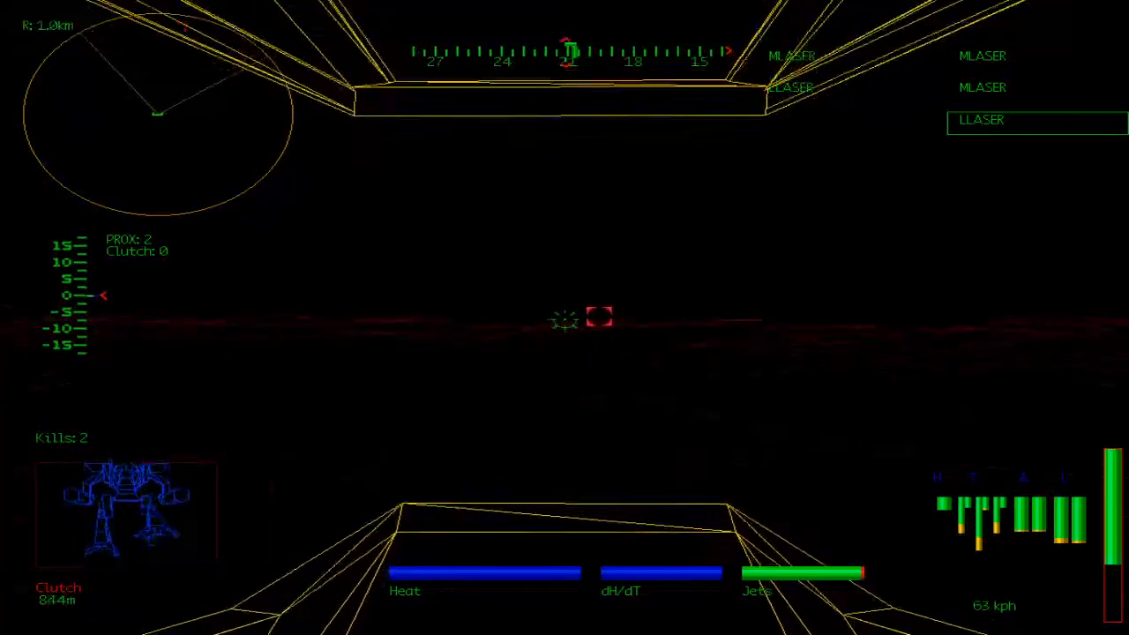
Fire four shots at the distant respawned enemy, hide the cockpit frame and fire heavy volleys while advancing.
key(space)
key(space)
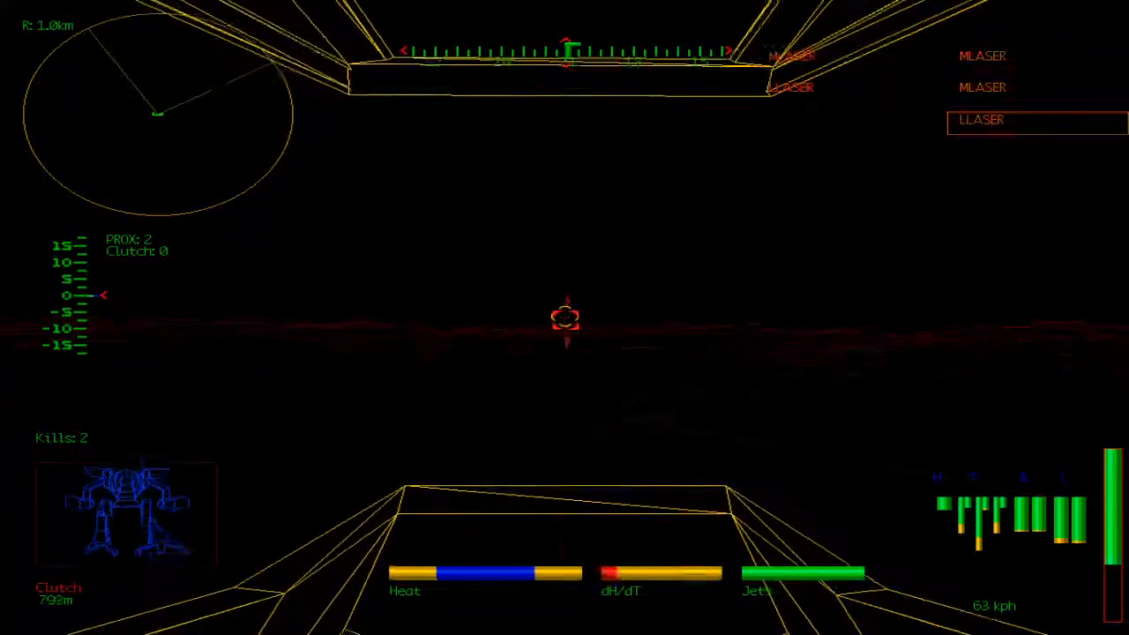
key(space)
key(space)
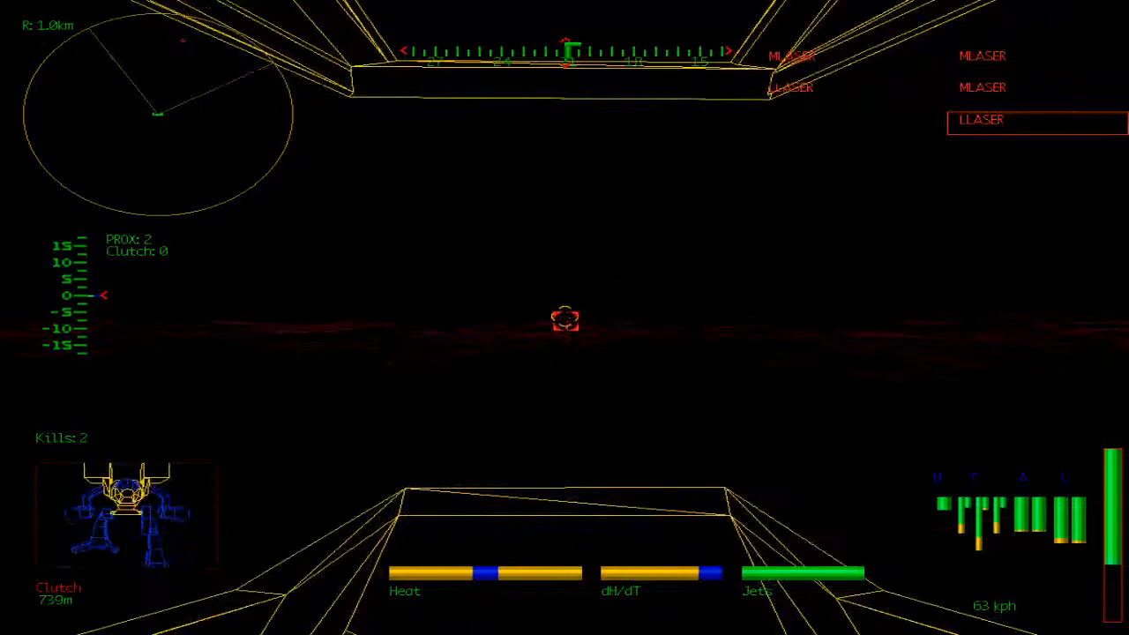
key(space)
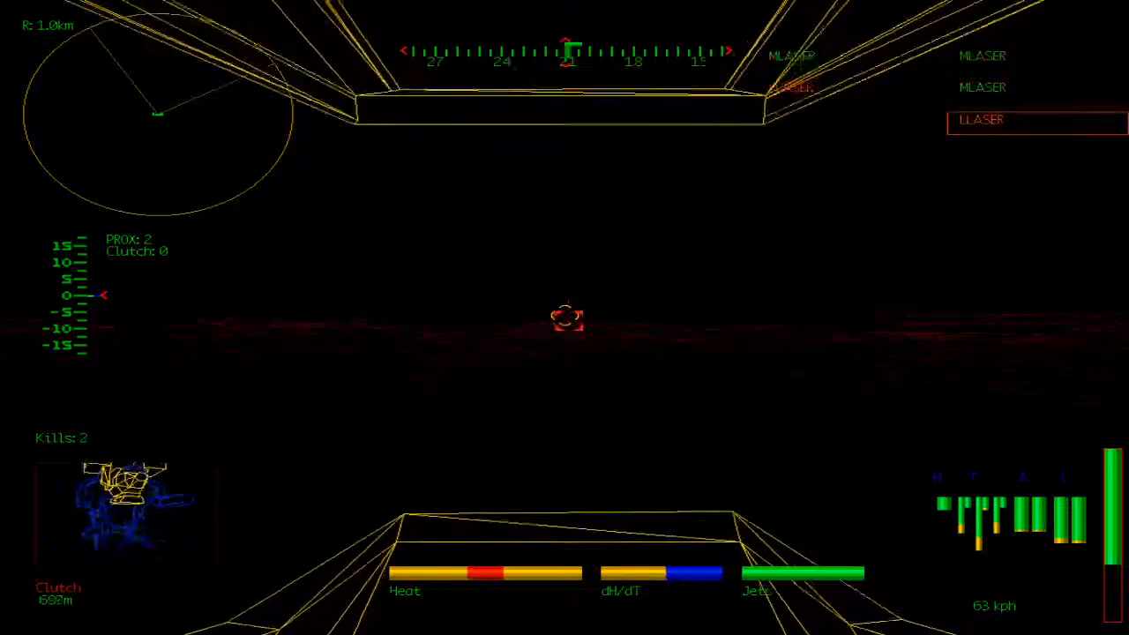
key(space)
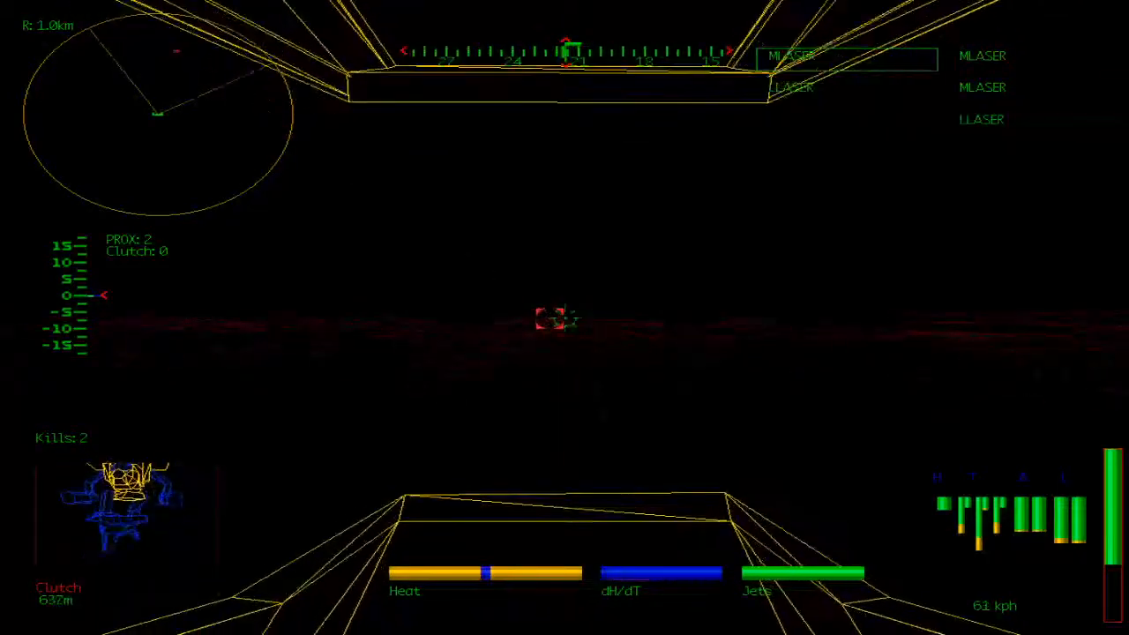
key(c)
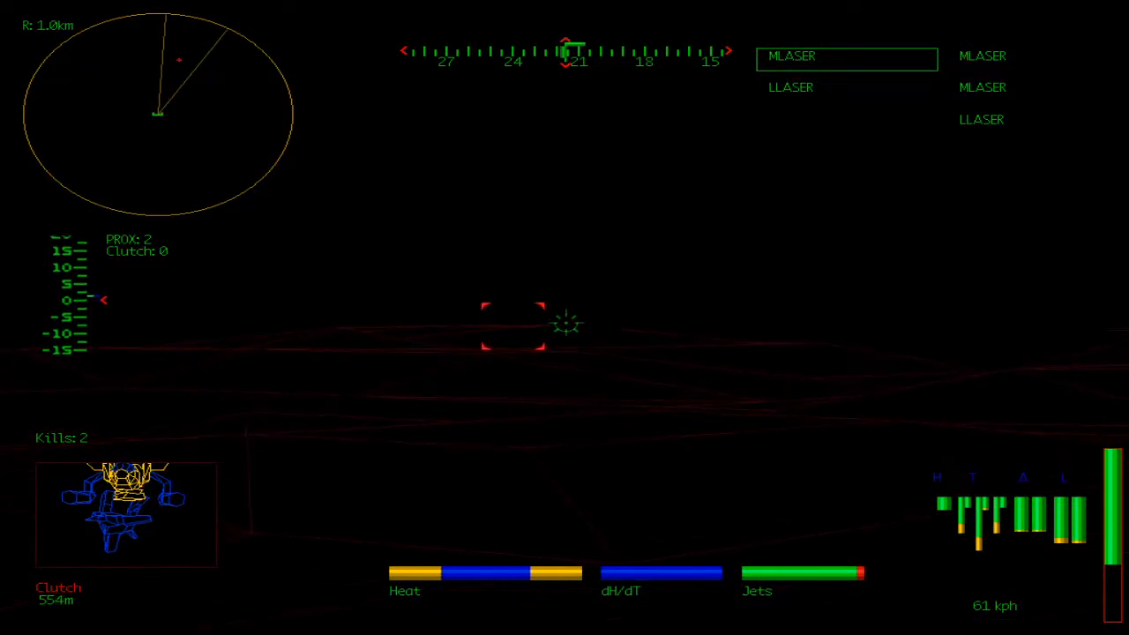
key(space)
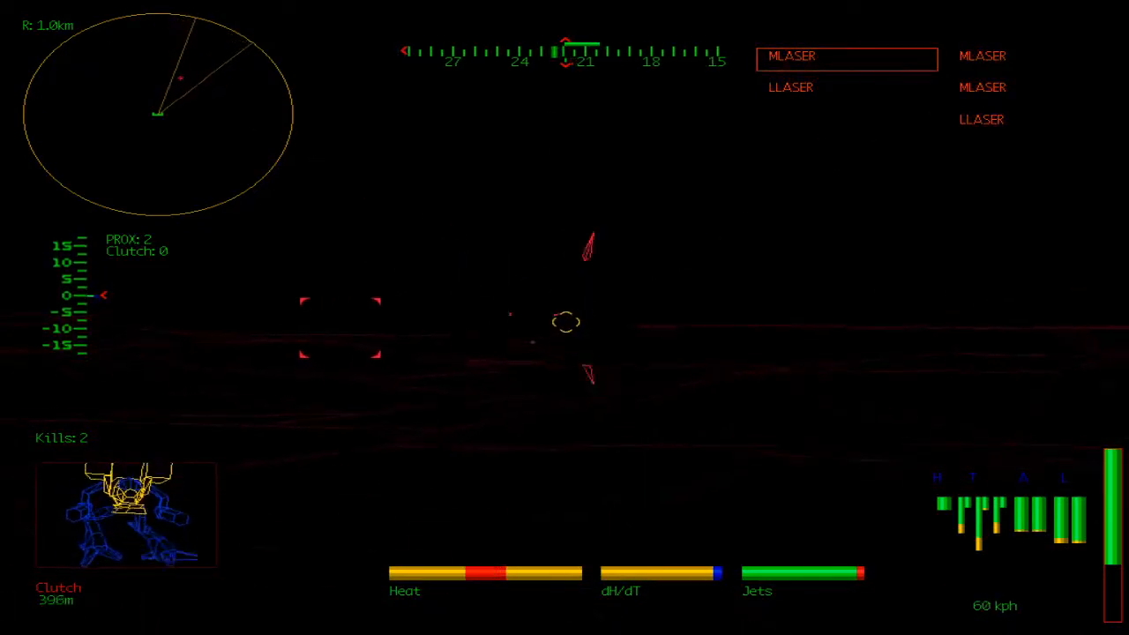
key(space)
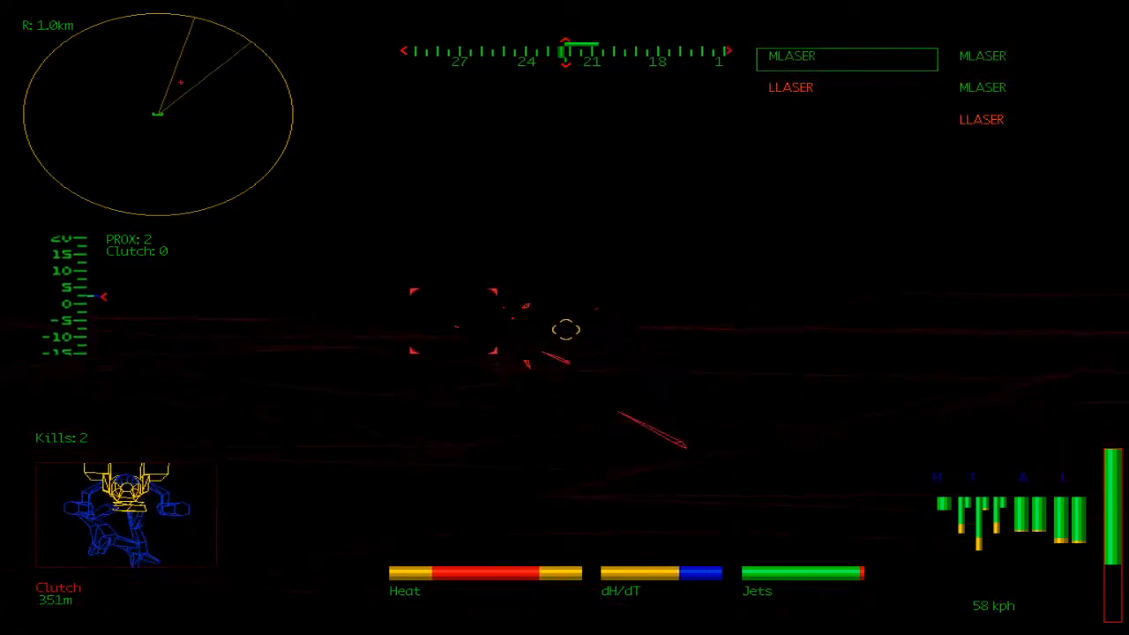
key(Tab)
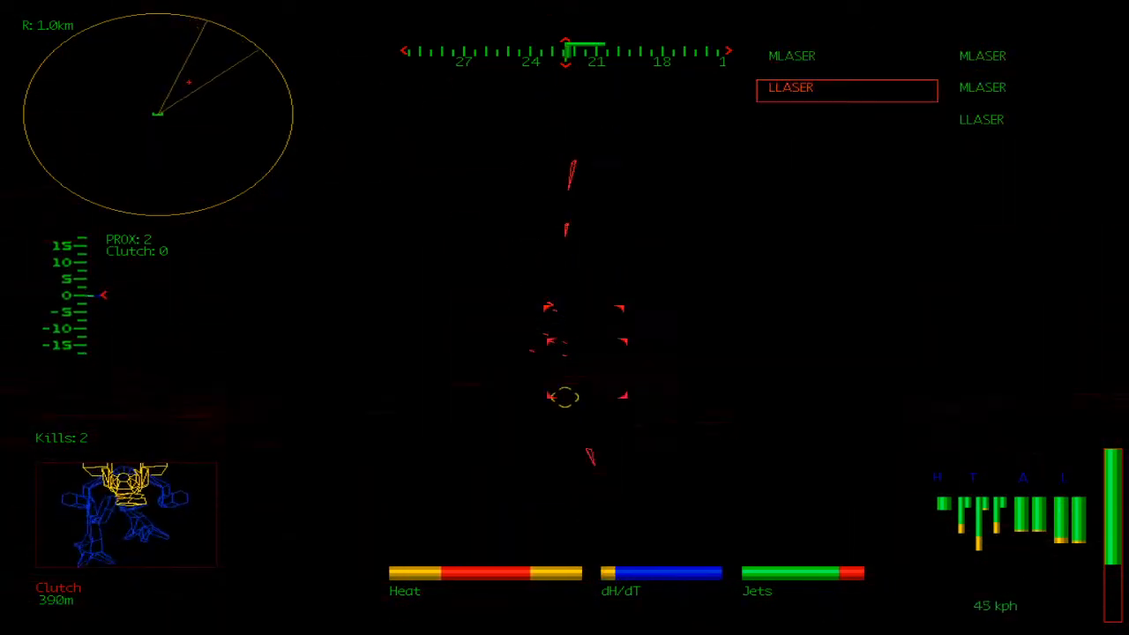
Bring the cockpit frame back and keep firing, switching to the large laser, as range drops to about 80 m.
key(v)
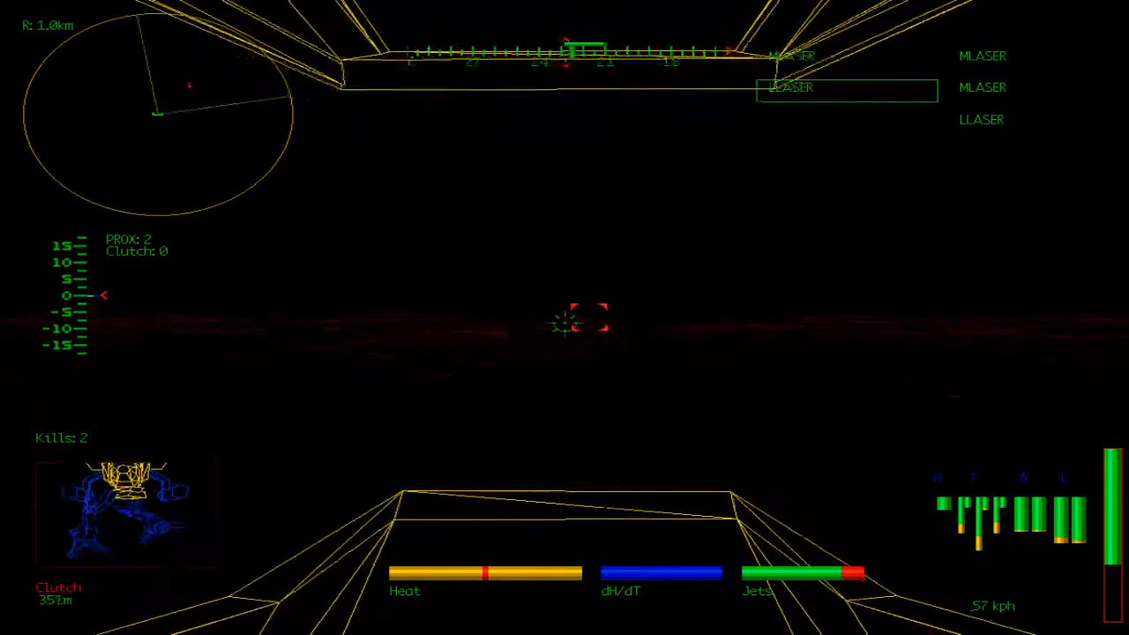
key(space)
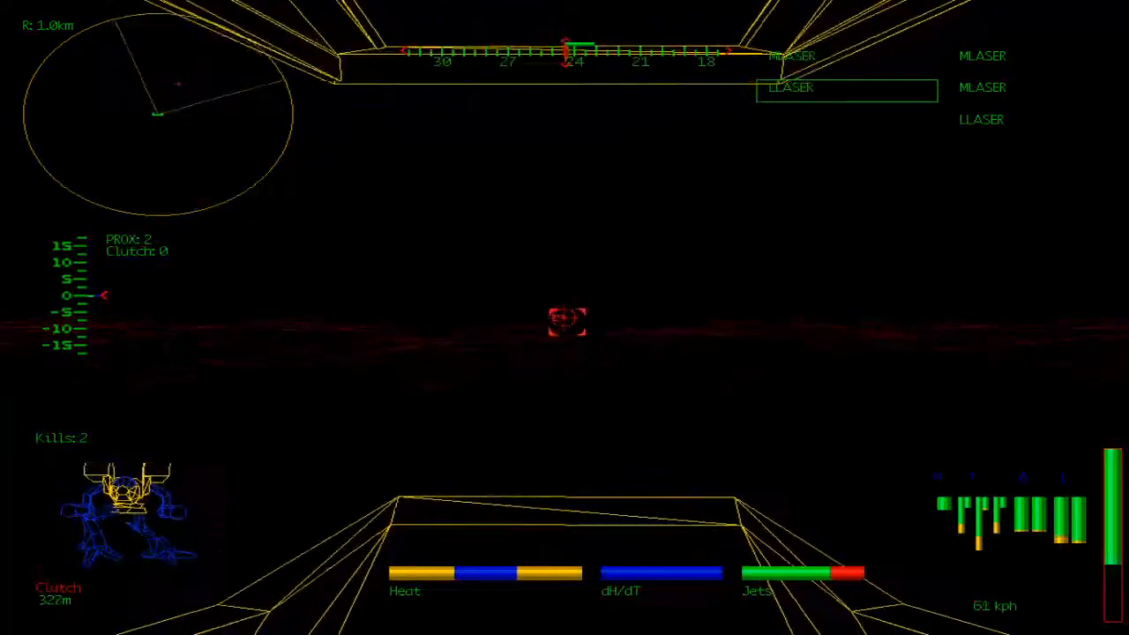
key(space)
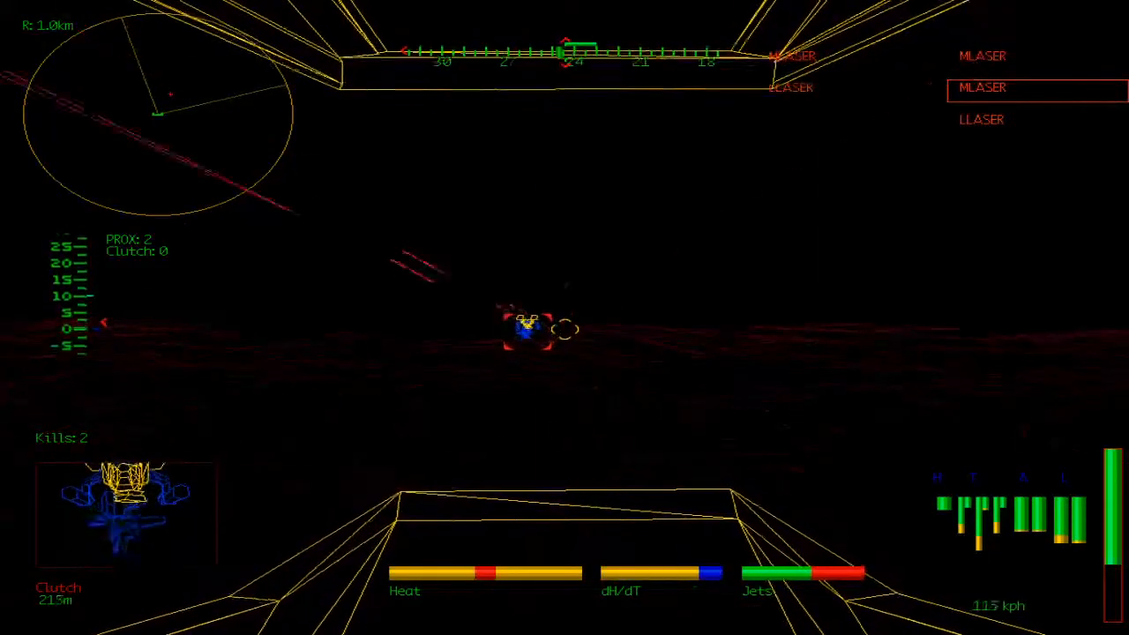
key(space)
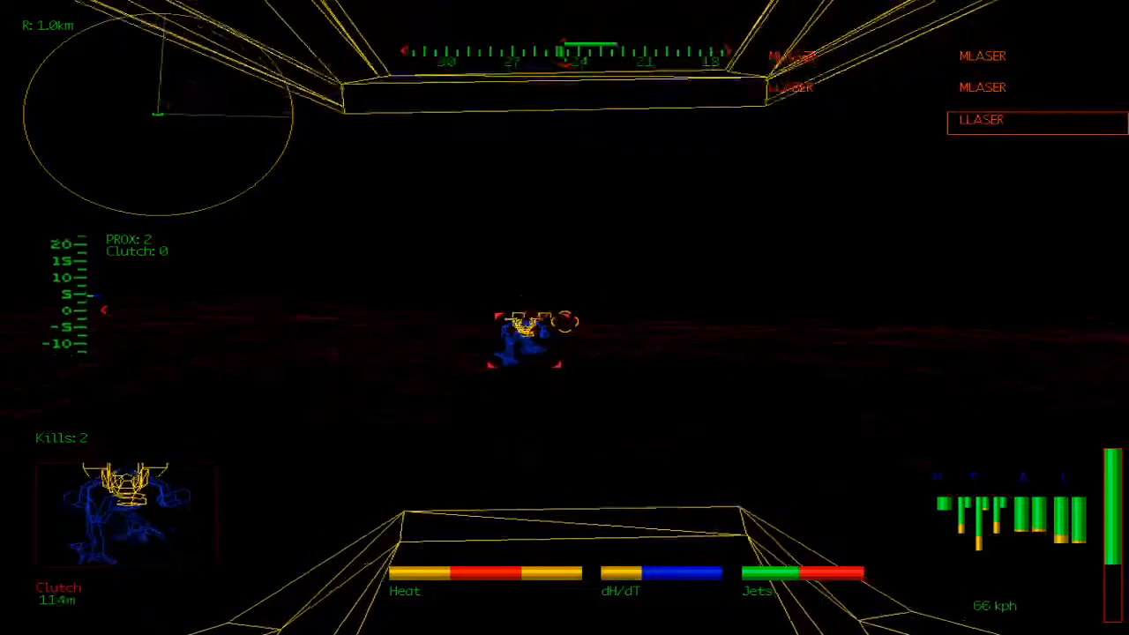
key(space)
Blast the close-range enemy with every laser, pushing through the heat shutdown.
key(space)
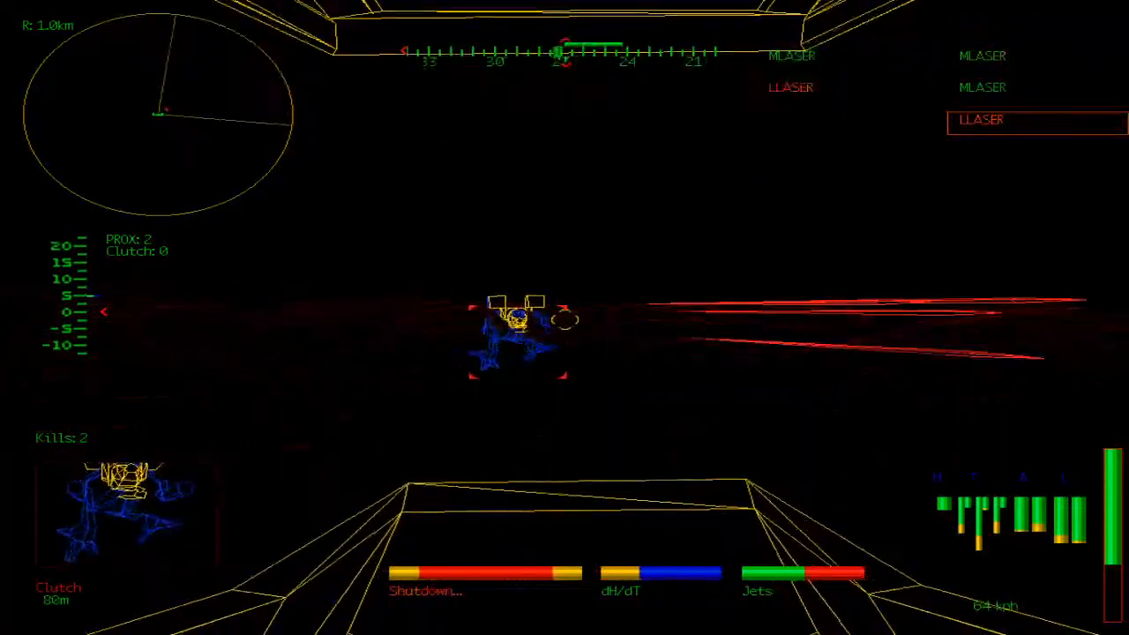
key(space)
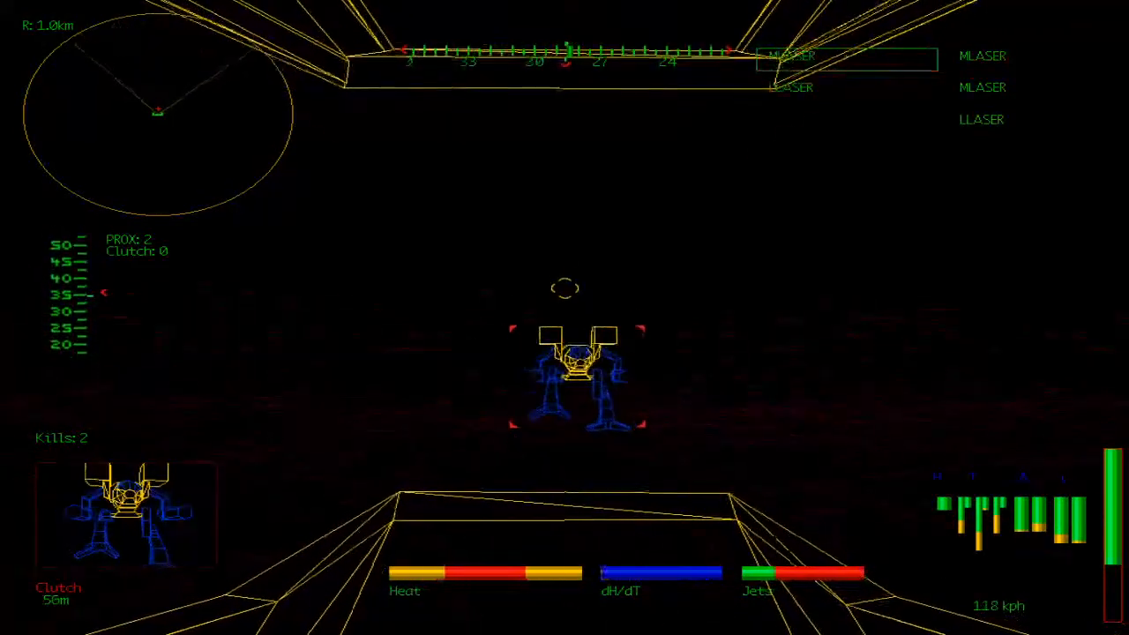
key(space)
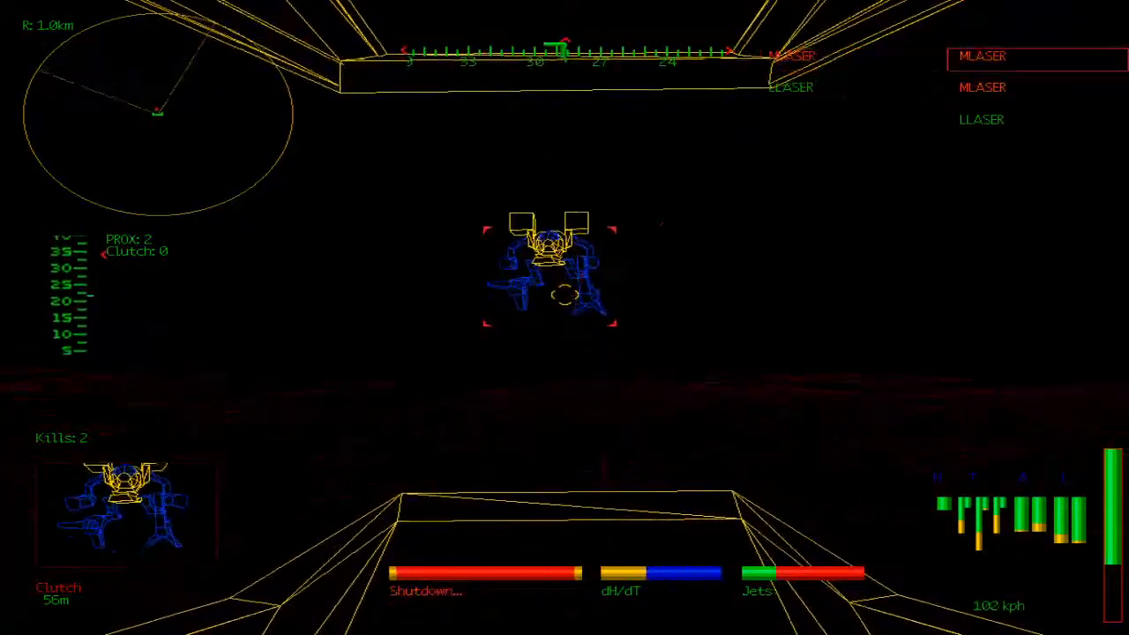
key(space)
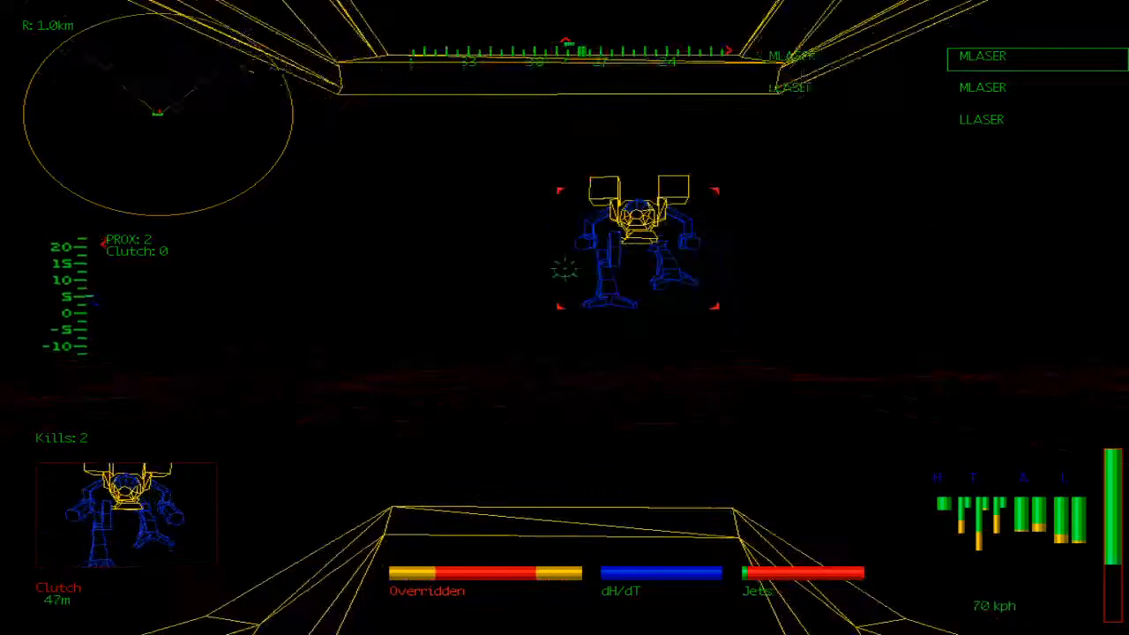
key(space)
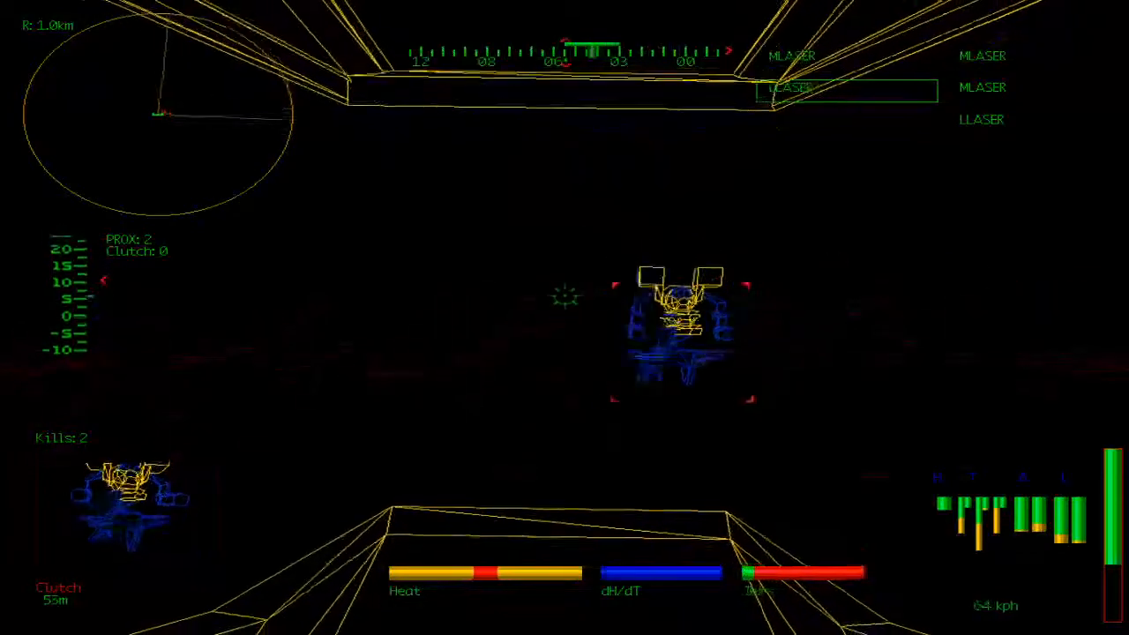
key(space)
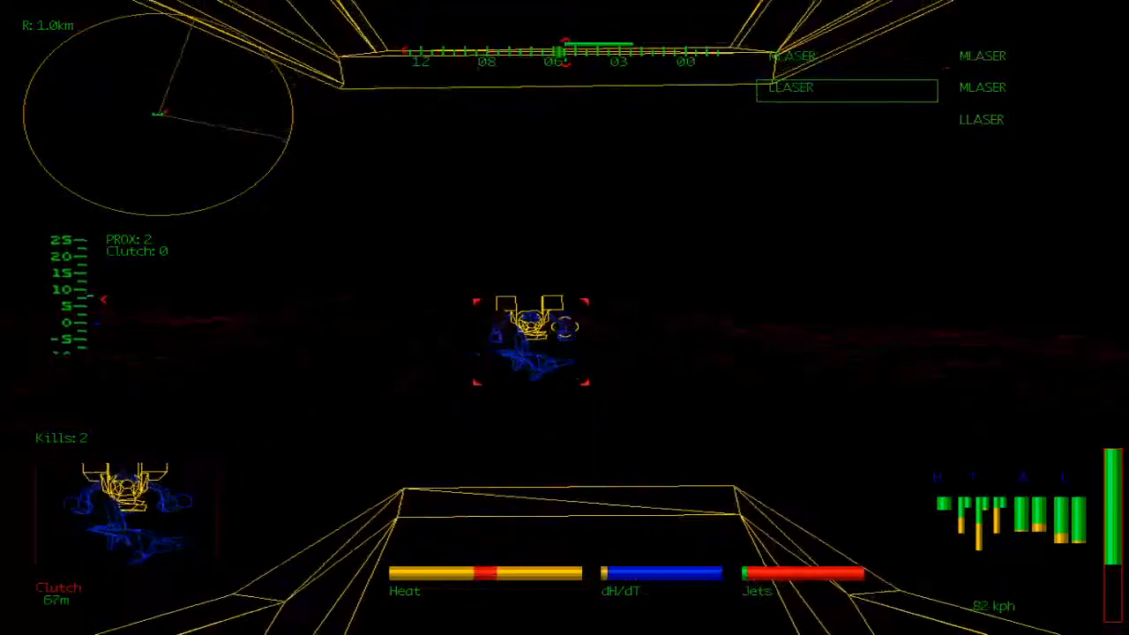
key(space)
key(space)
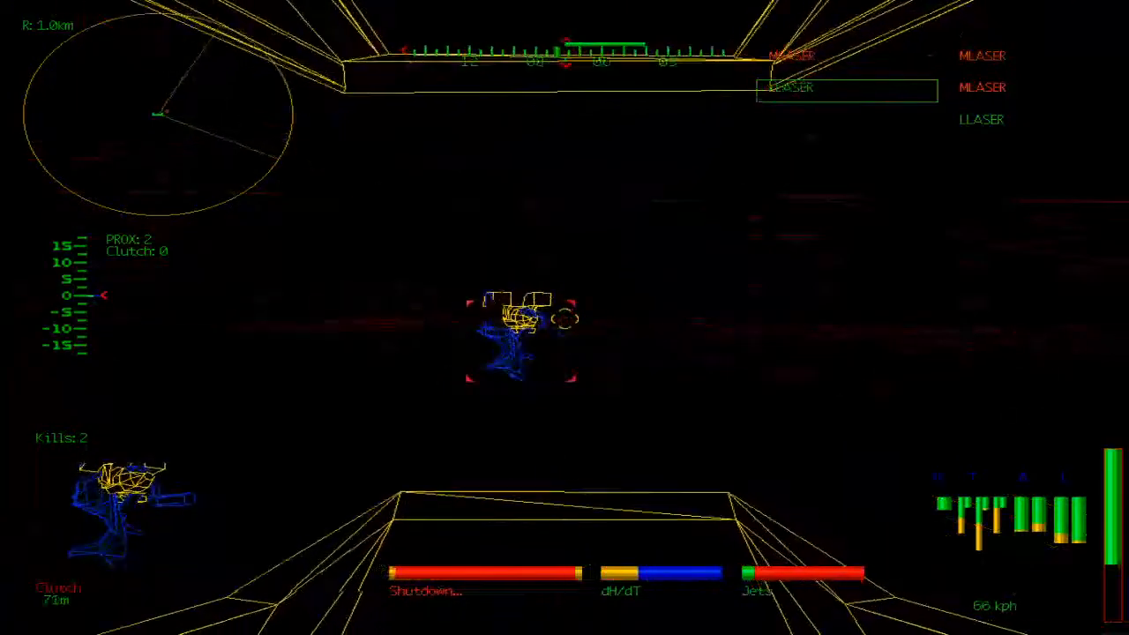
Override the shutdown and fire the final medium-laser volleys that destroy Clutch for kill 3.
key(o)
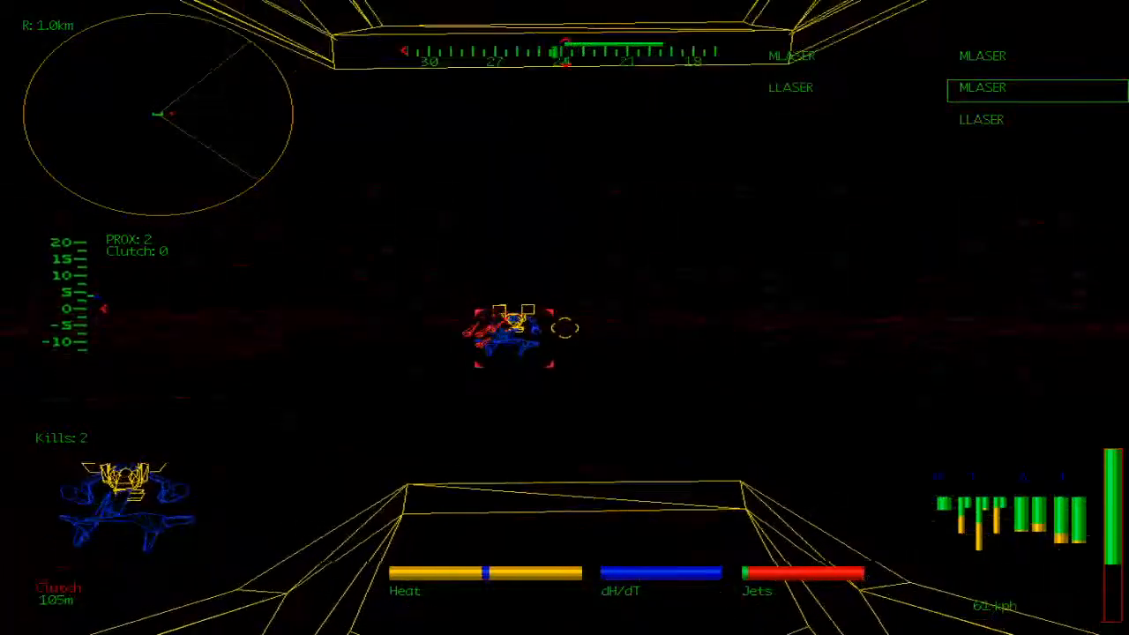
click(564, 328)
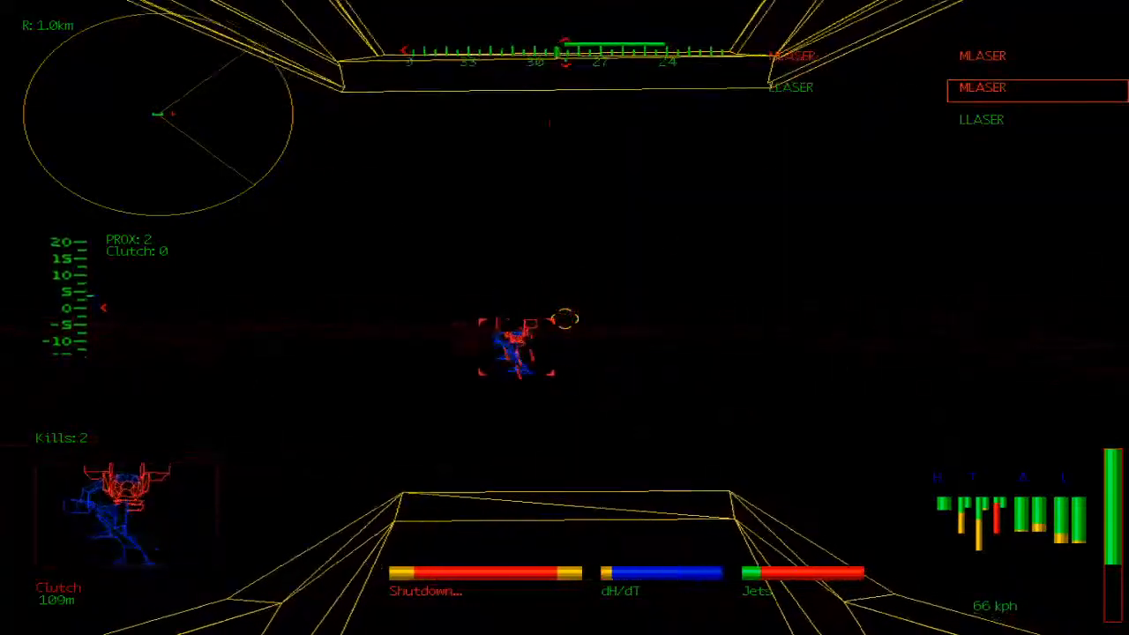
click(564, 318)
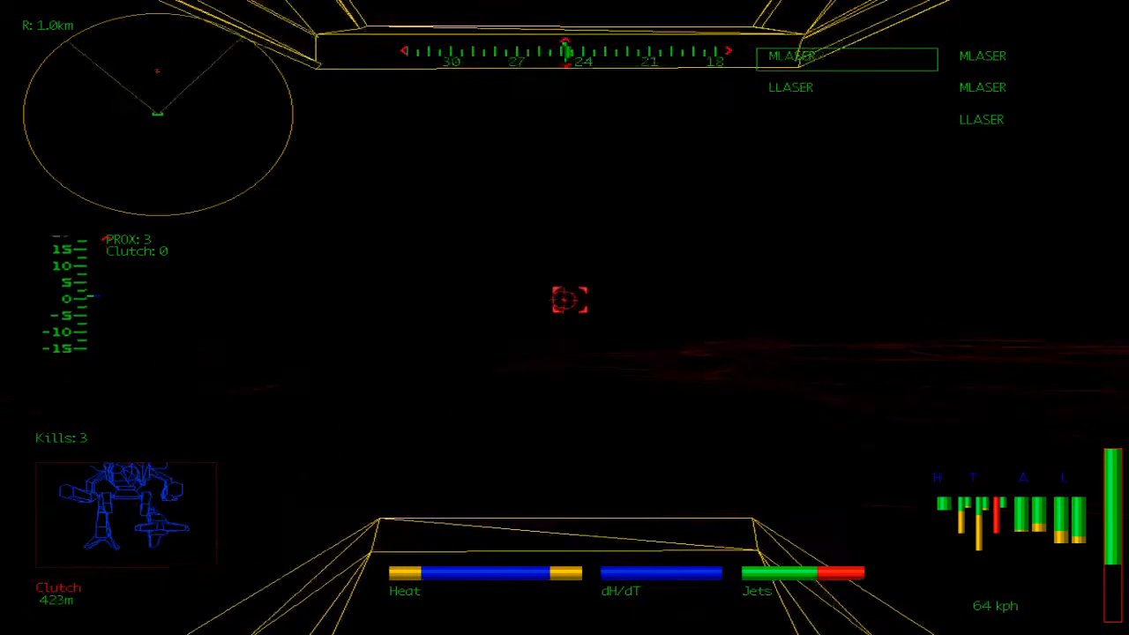
Fire the large and medium lasers at the respawned enemy, then jump-jet forward and turn to centre it.
key(space)
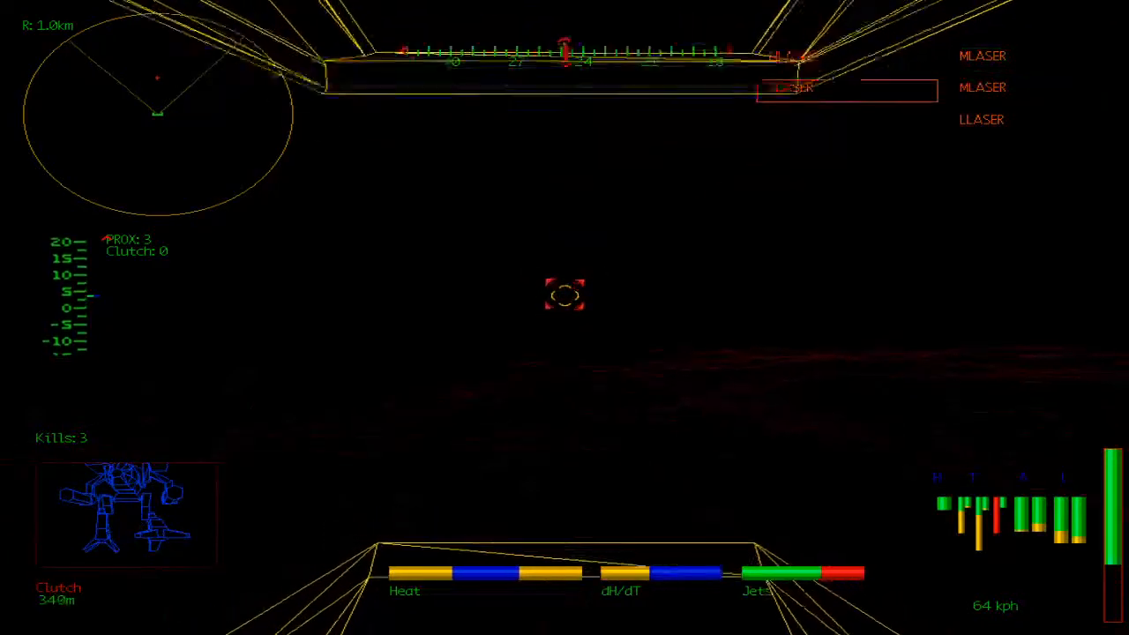
key(space)
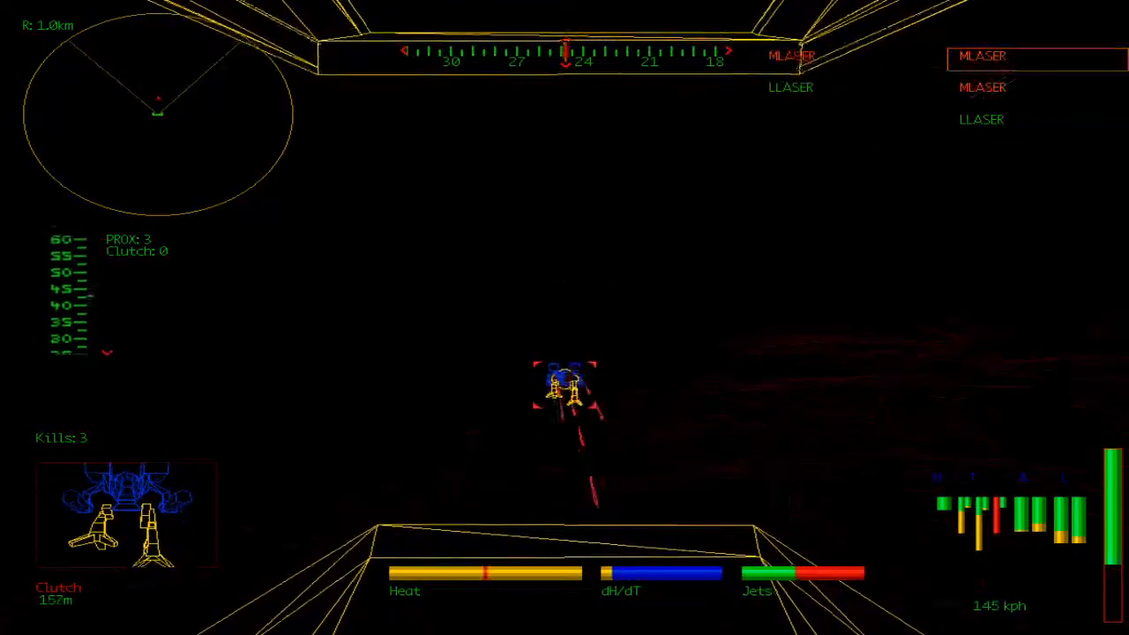
key(space)
key(space)
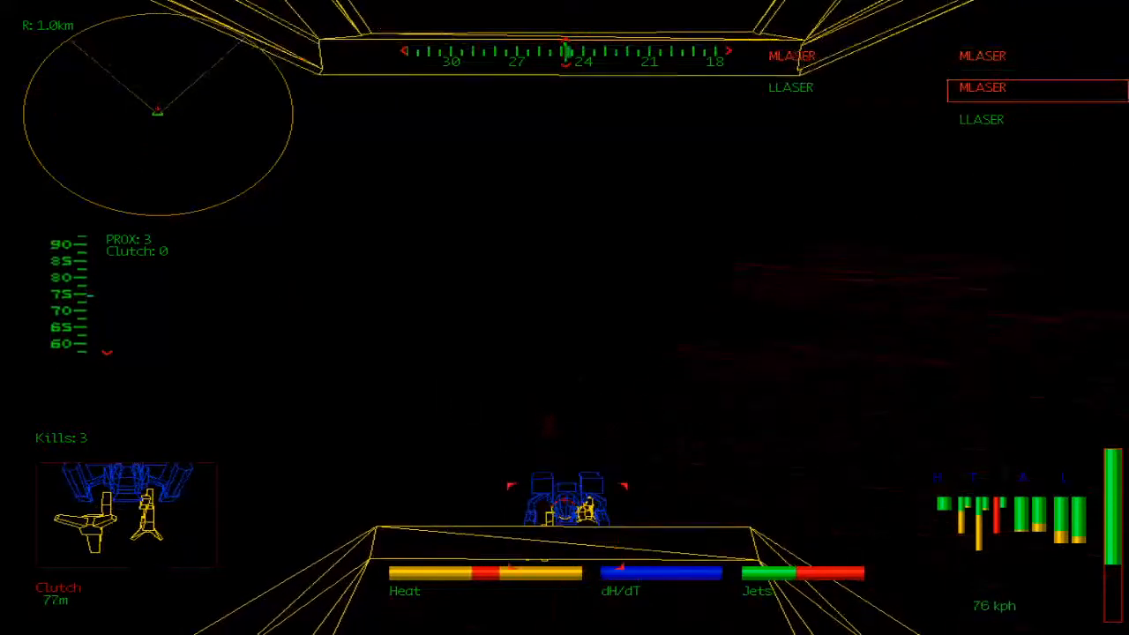
key(j)
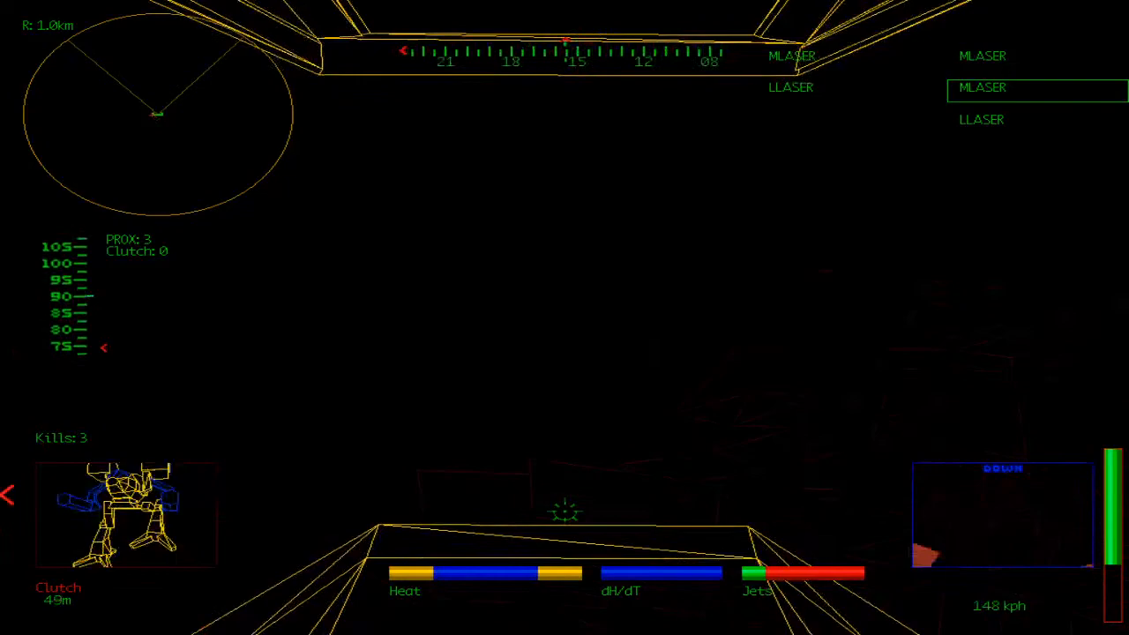
key(Left)
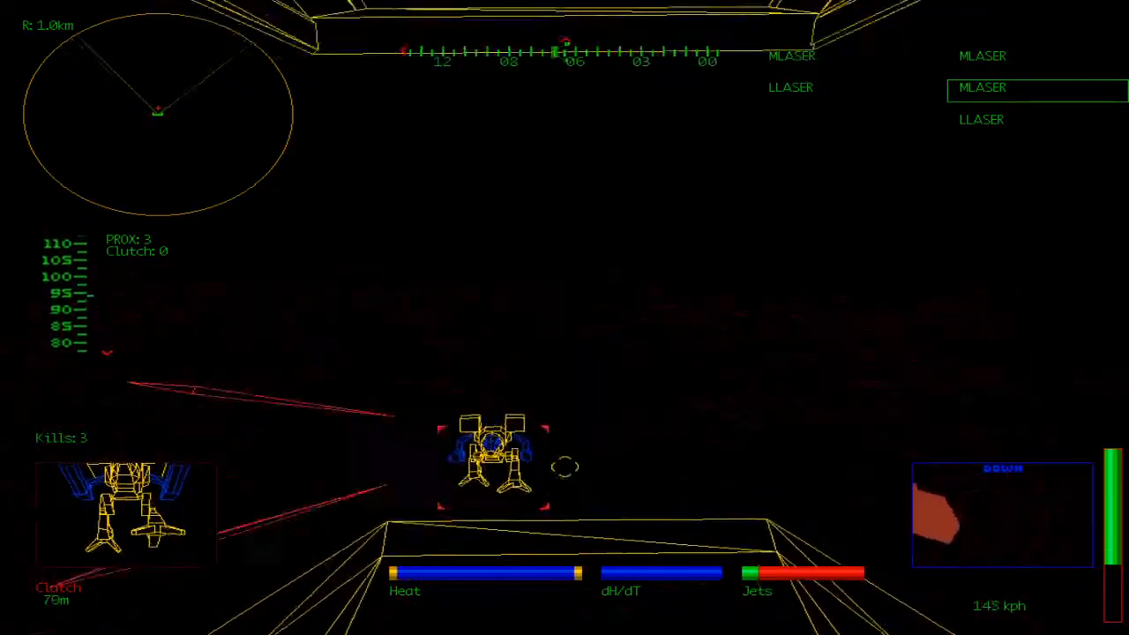
Land several point-blank laser volleys on the centred mech while overriding the heat shutdown.
key(Return)
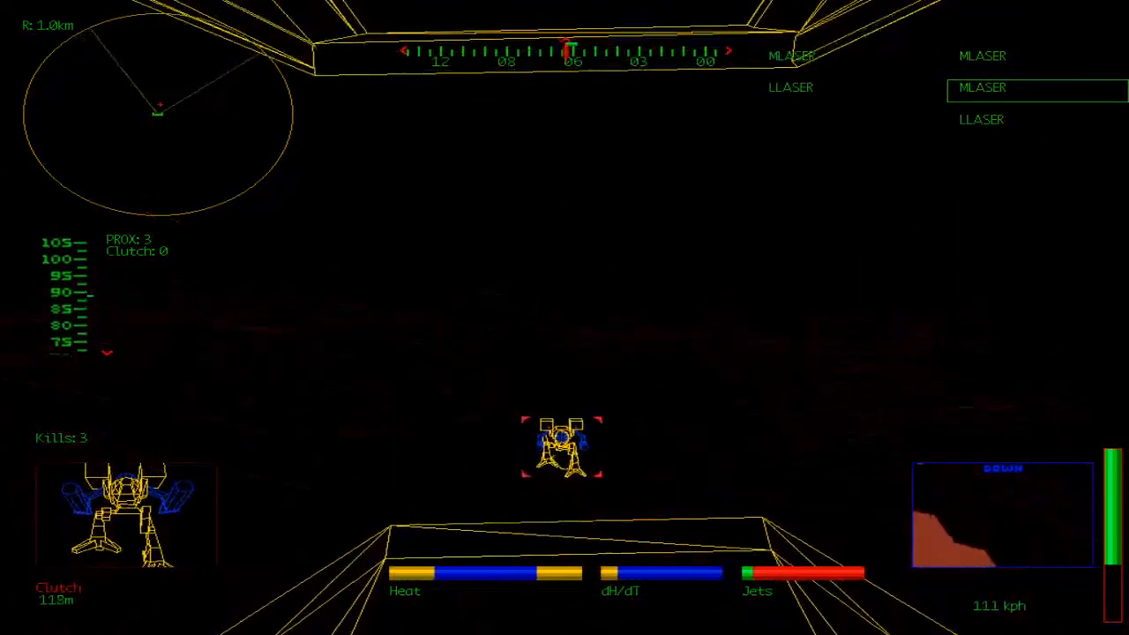
key(Return)
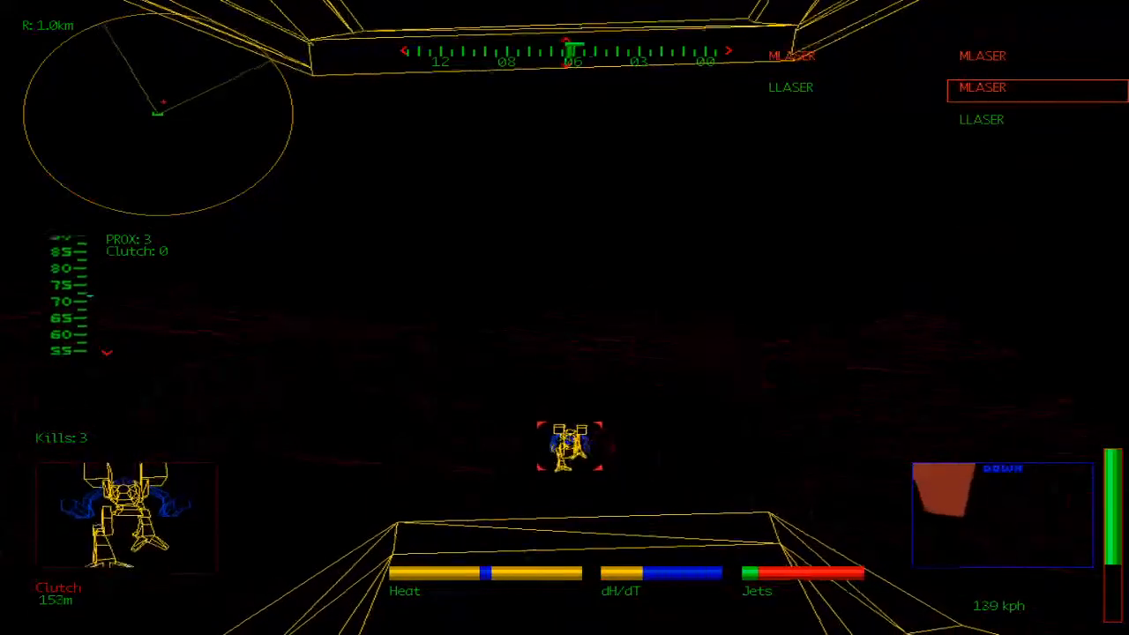
key(Return)
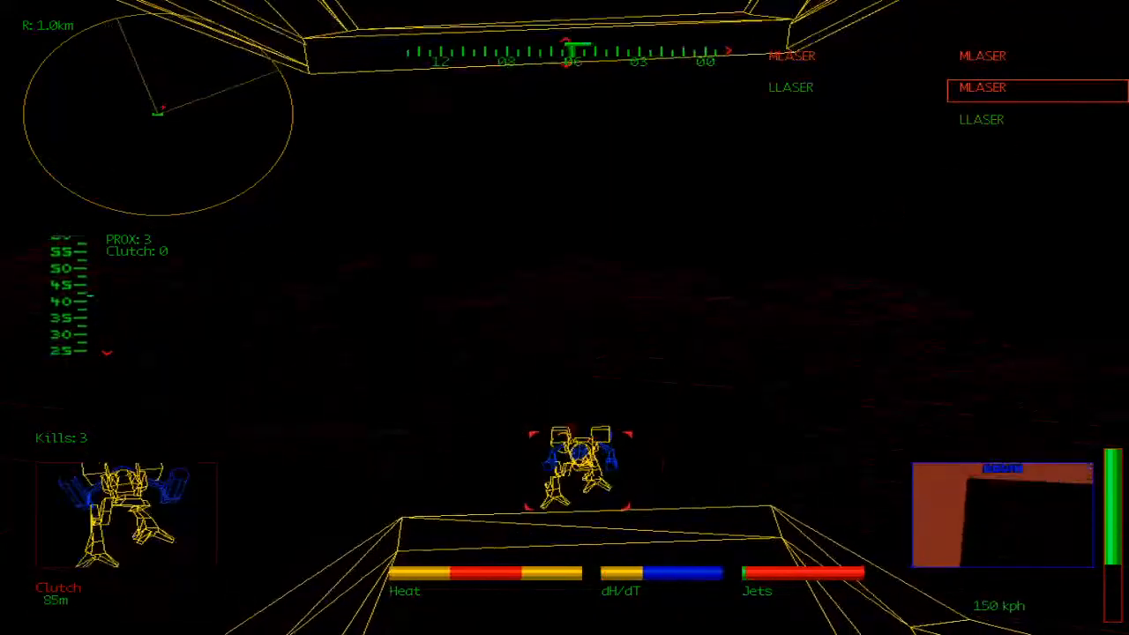
key(o)
key(Left)
key(Left)
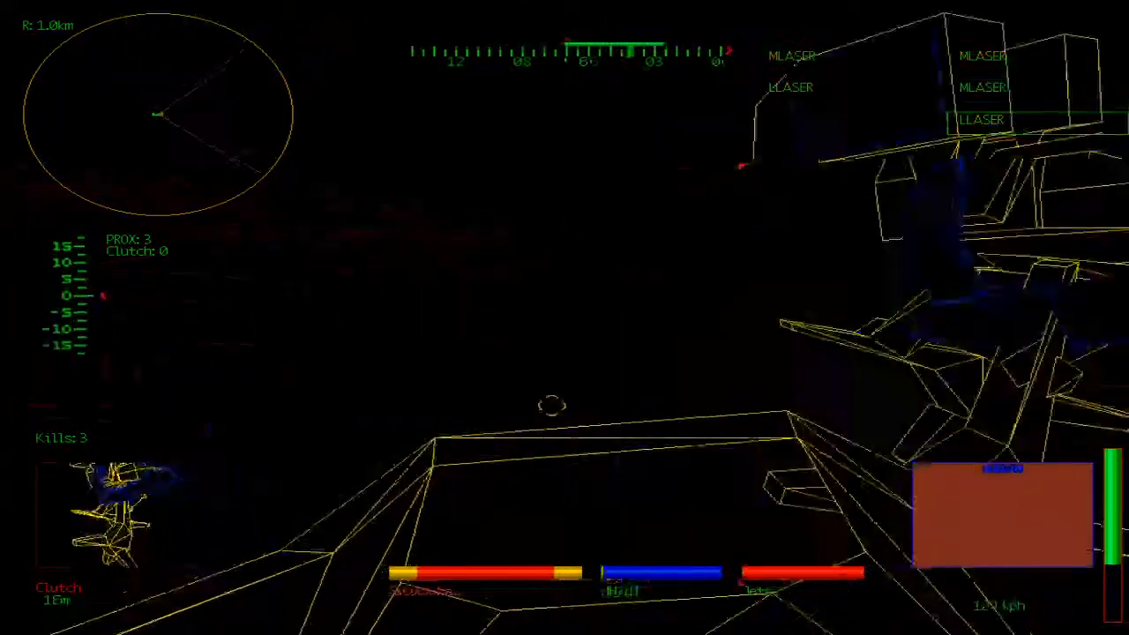
key(Left)
key(Left)
key(Left)
key(Left)
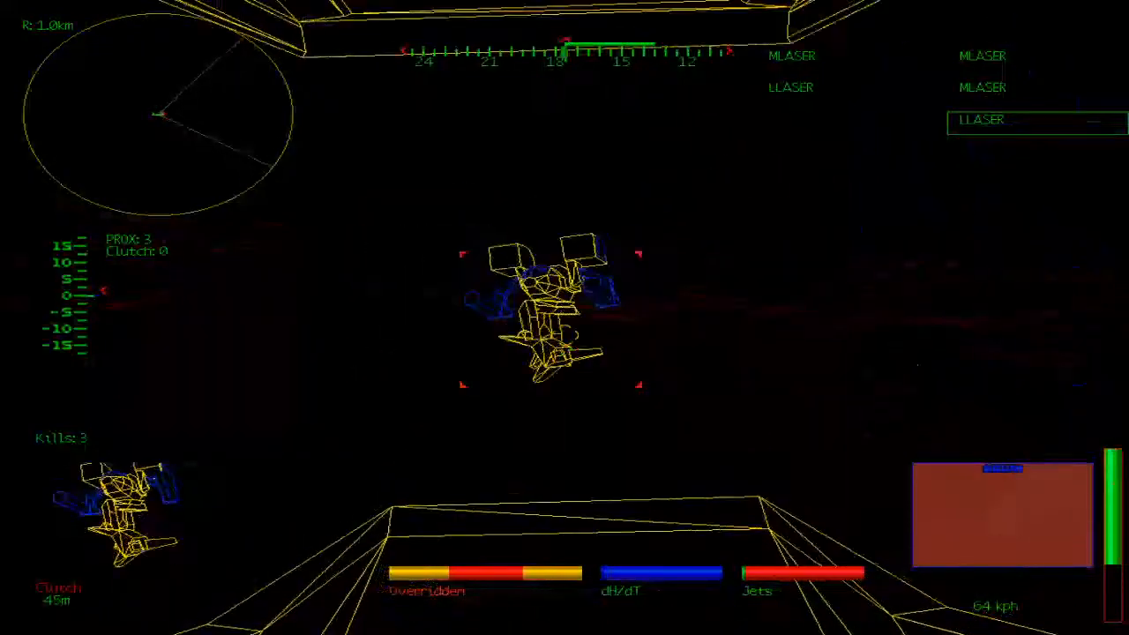
key(Return)
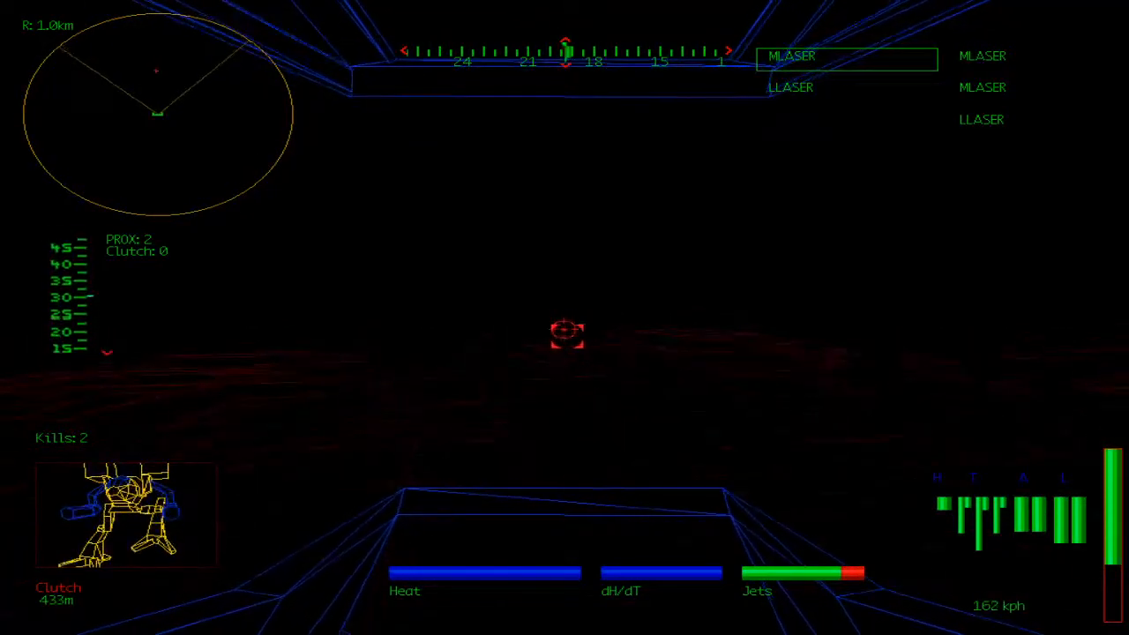
Hit the approaching enemy with repeated laser volleys, cycling between the large and medium lasers.
key(space)
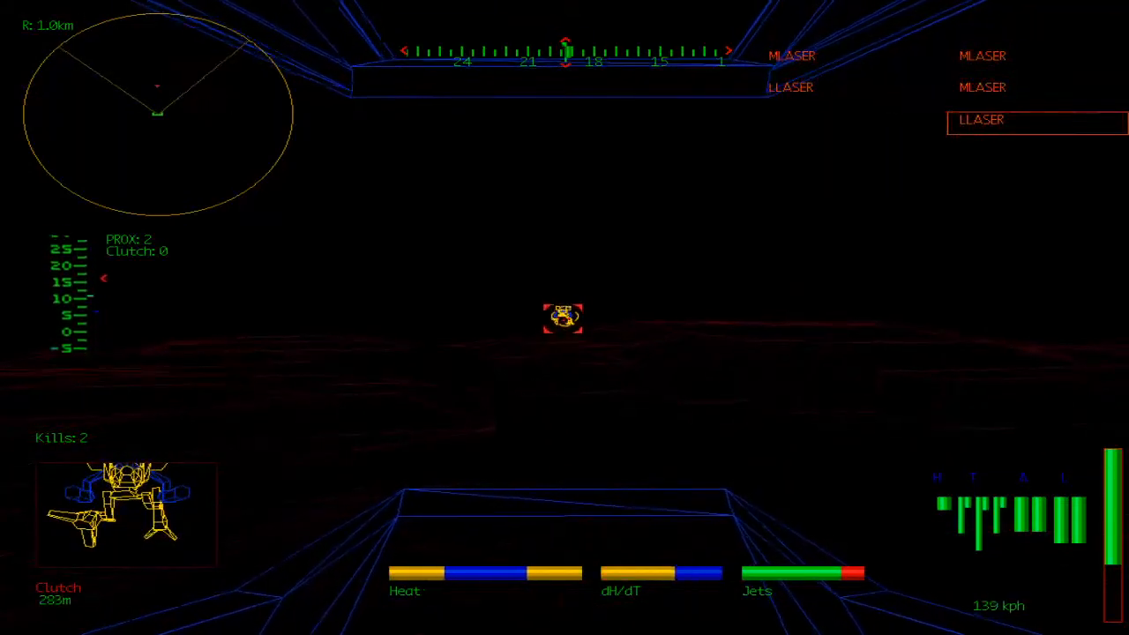
key(Tab)
key(Tab)
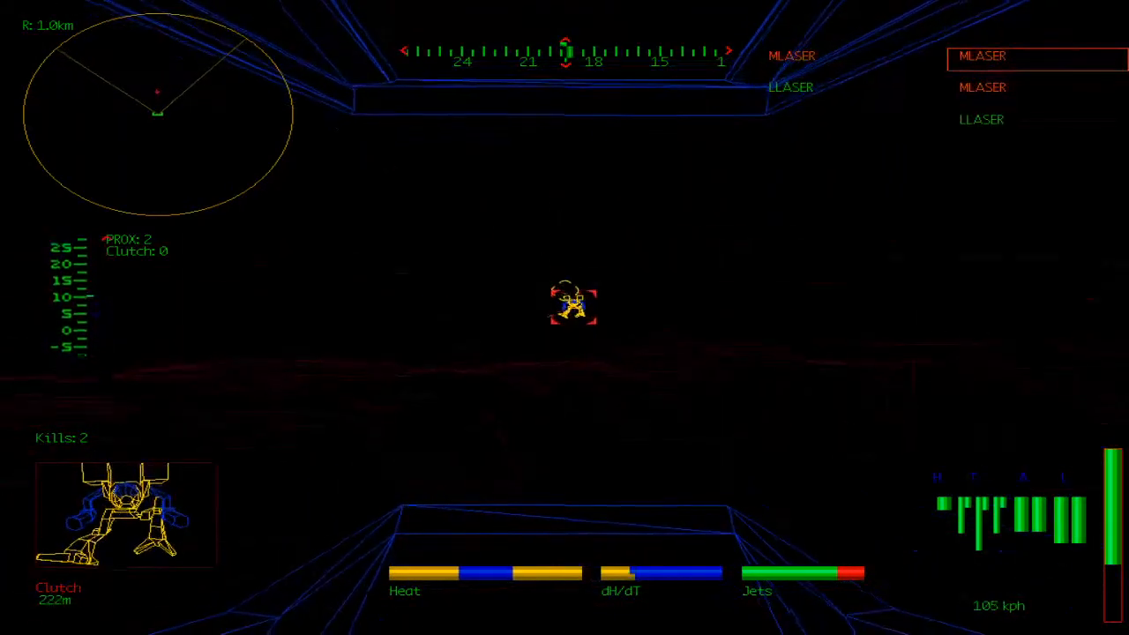
key(space)
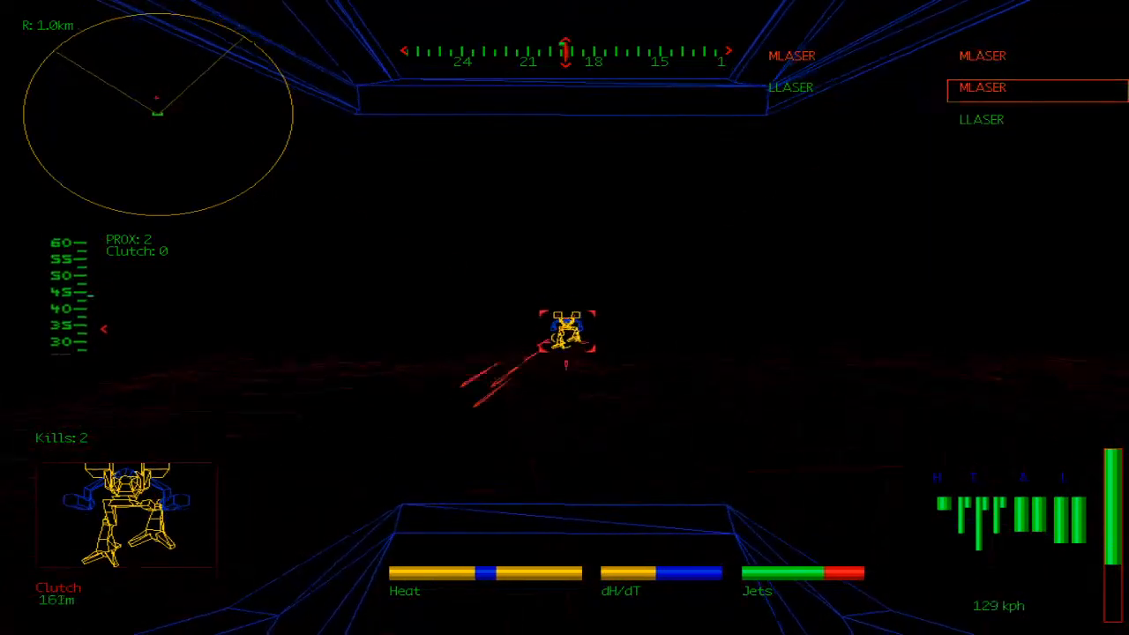
key(space)
key(Tab)
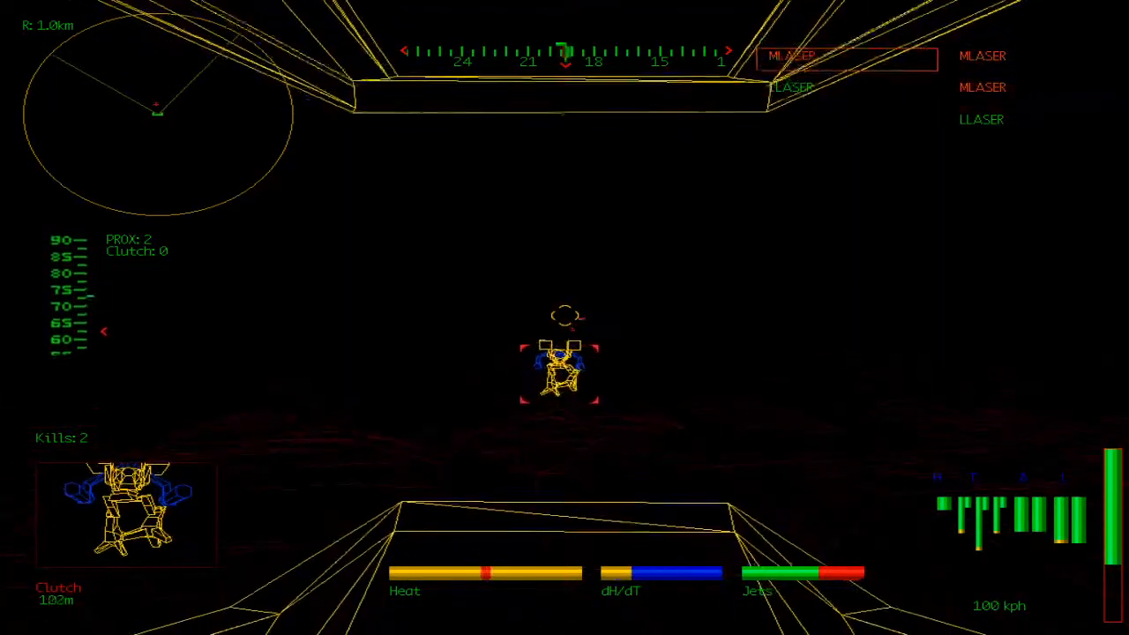
key(space)
key(Tab)
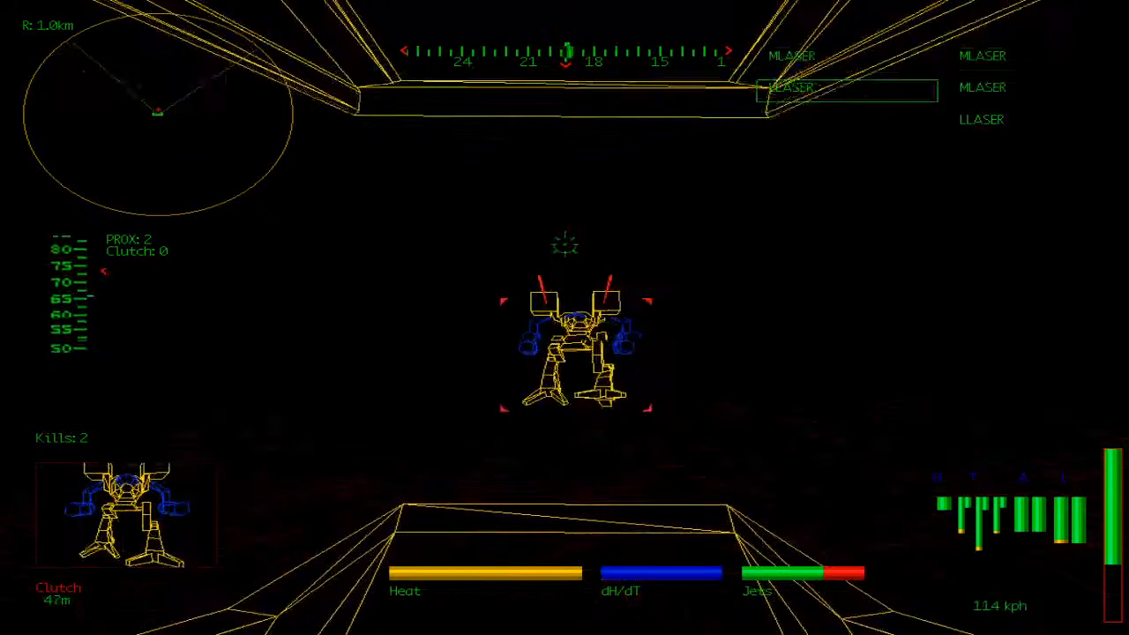
key(Tab)
key(space)
key(Tab)
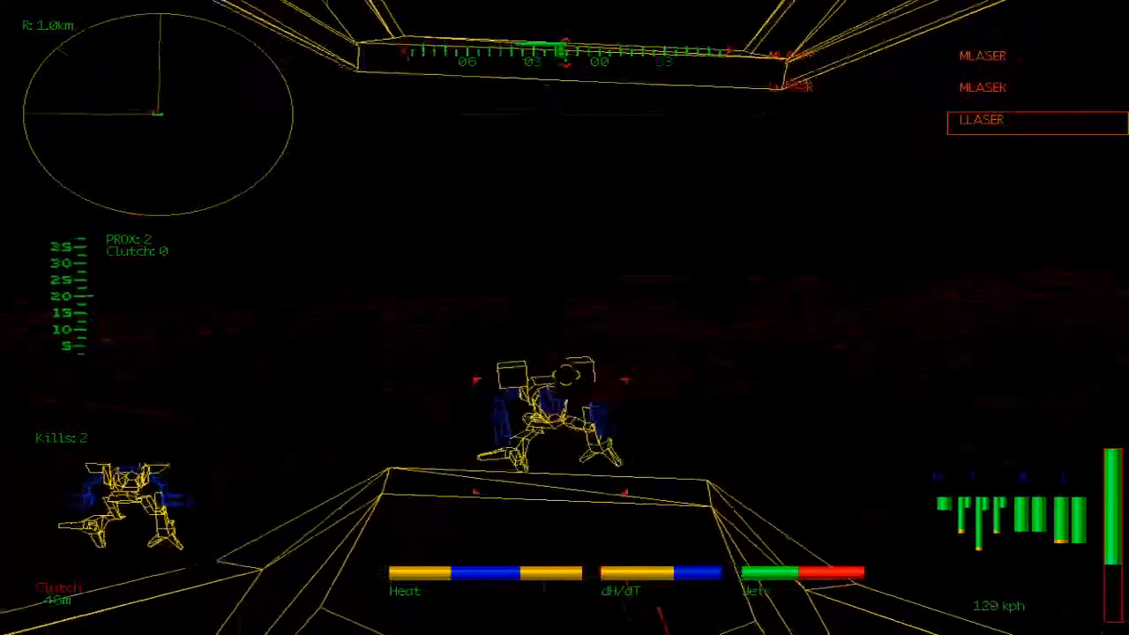
Select the medium lasers, fire them at the centred mech and override the heat shutdown.
key(Tab)
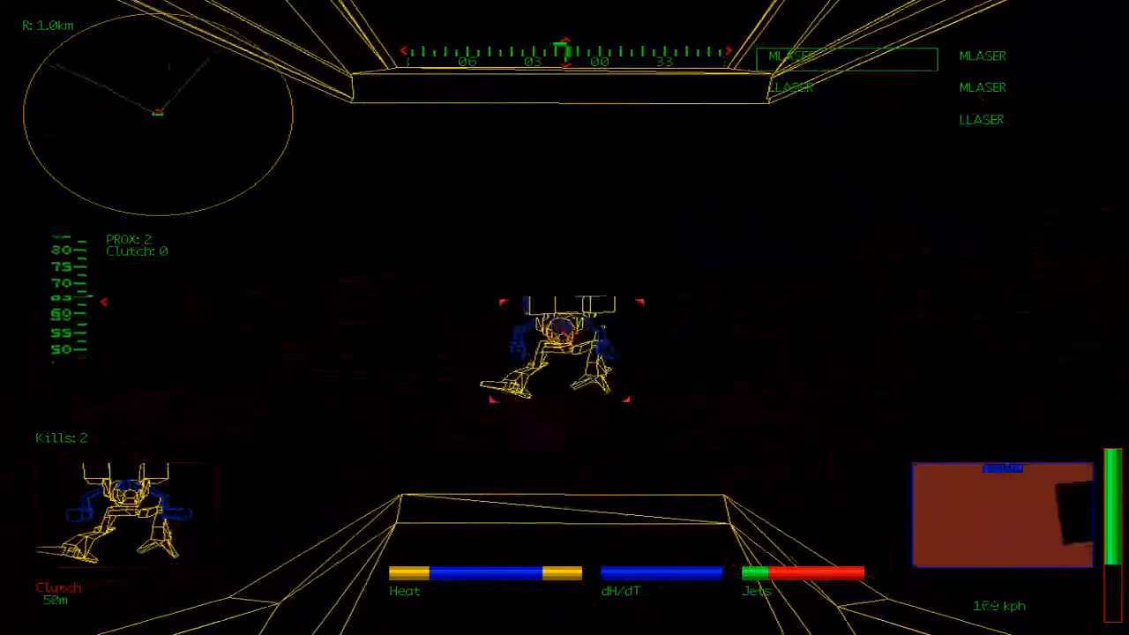
key(space)
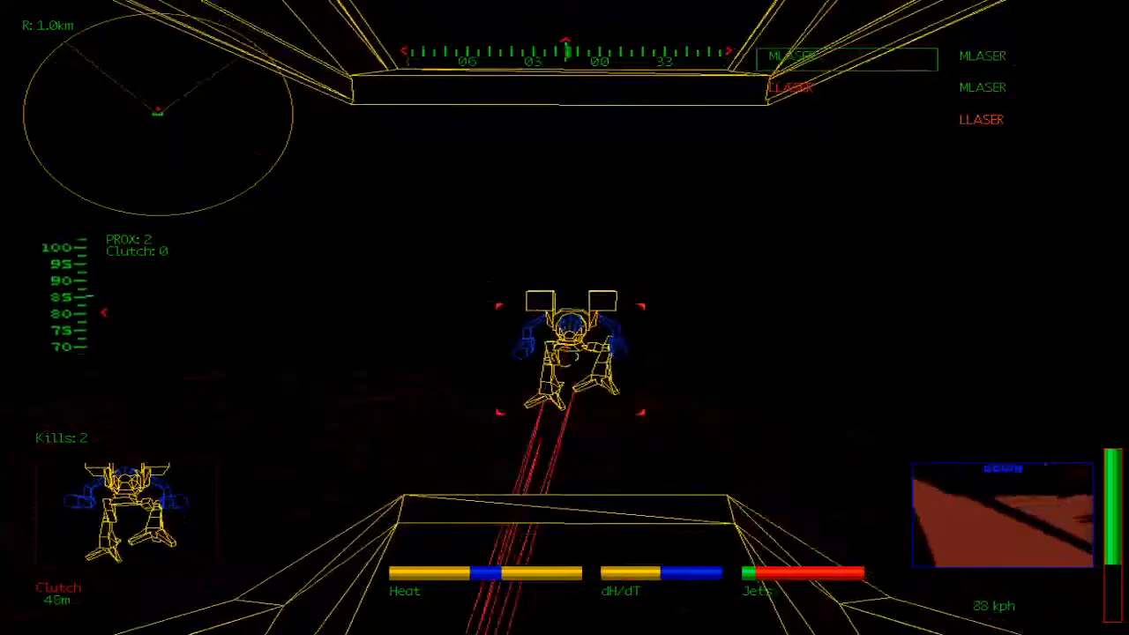
key(Tab)
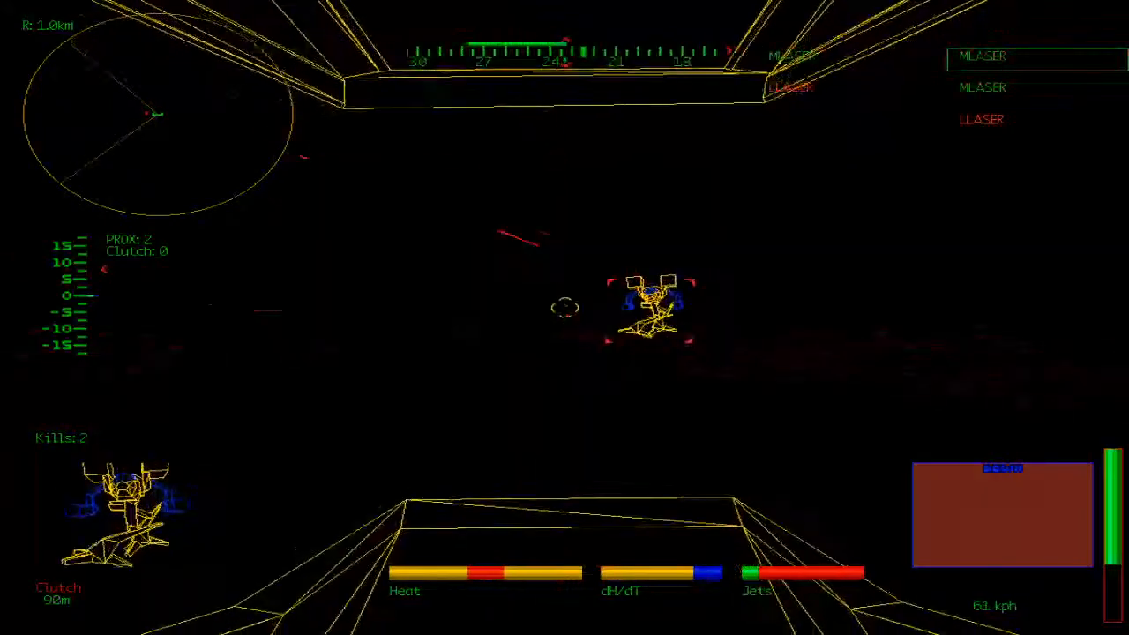
key(Return)
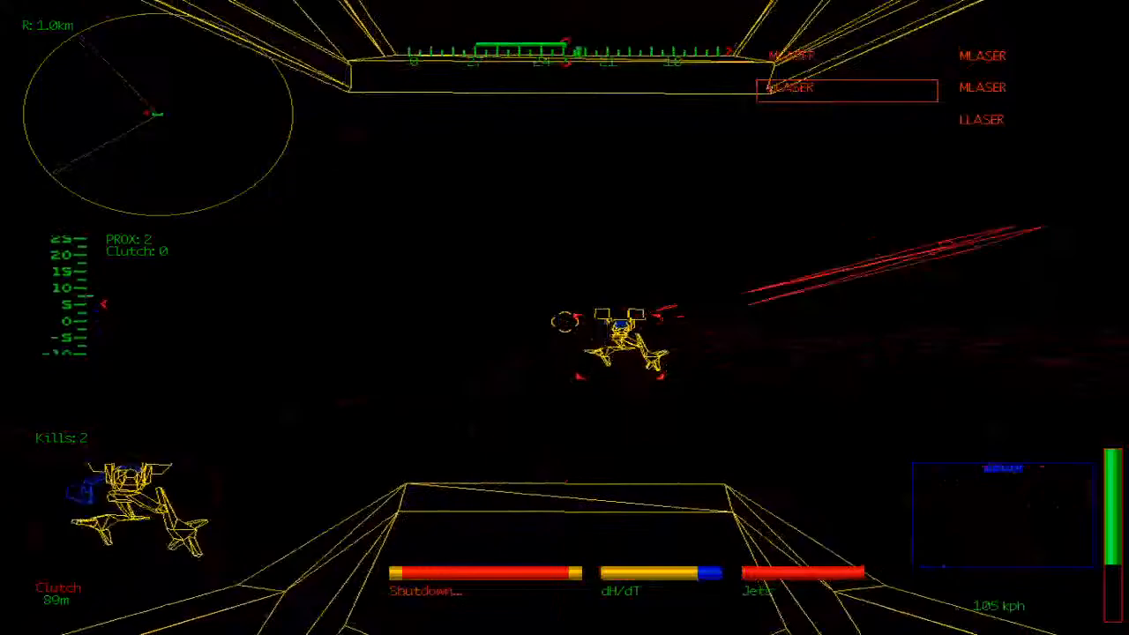
key(o)
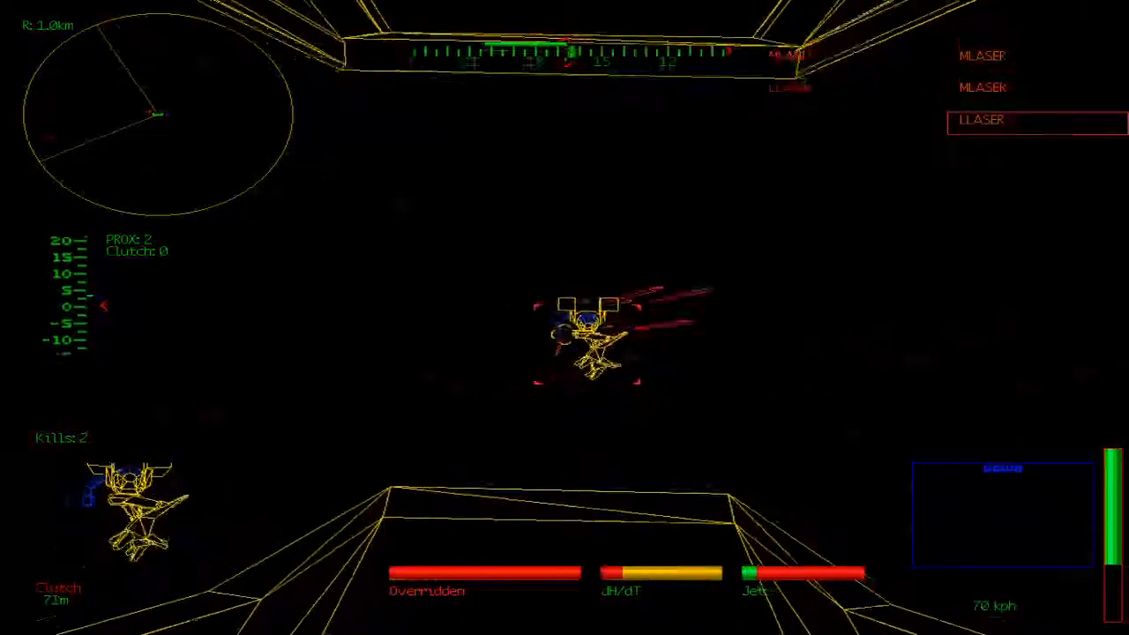
Turn left and right to reacquire the enemy, fire the medium lasers and override the shutdown again.
key(a)
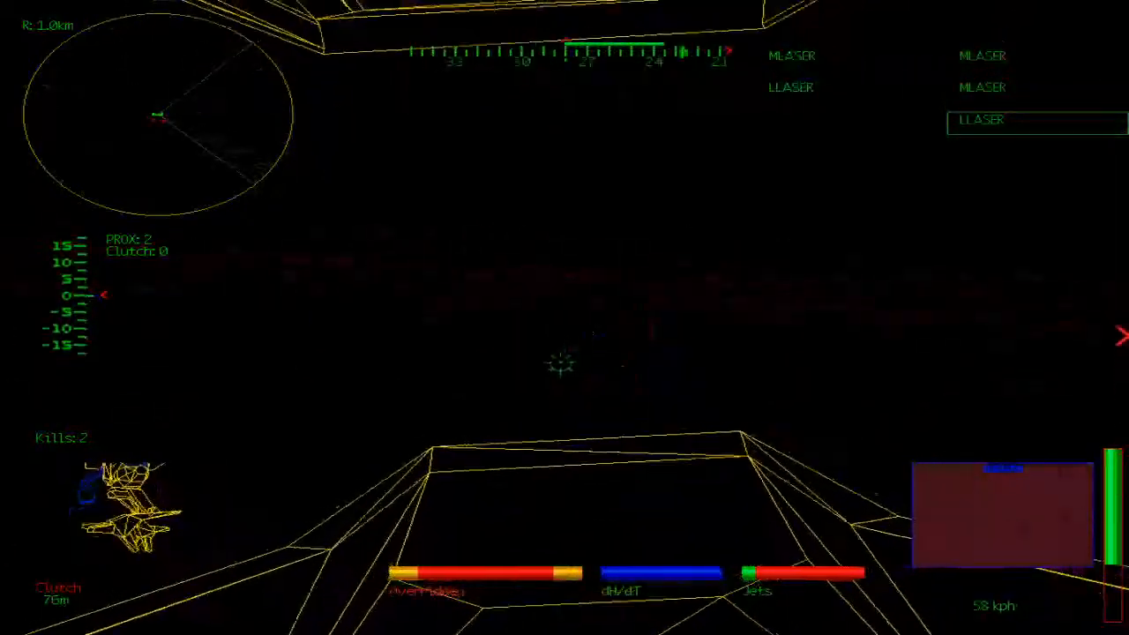
key(a)
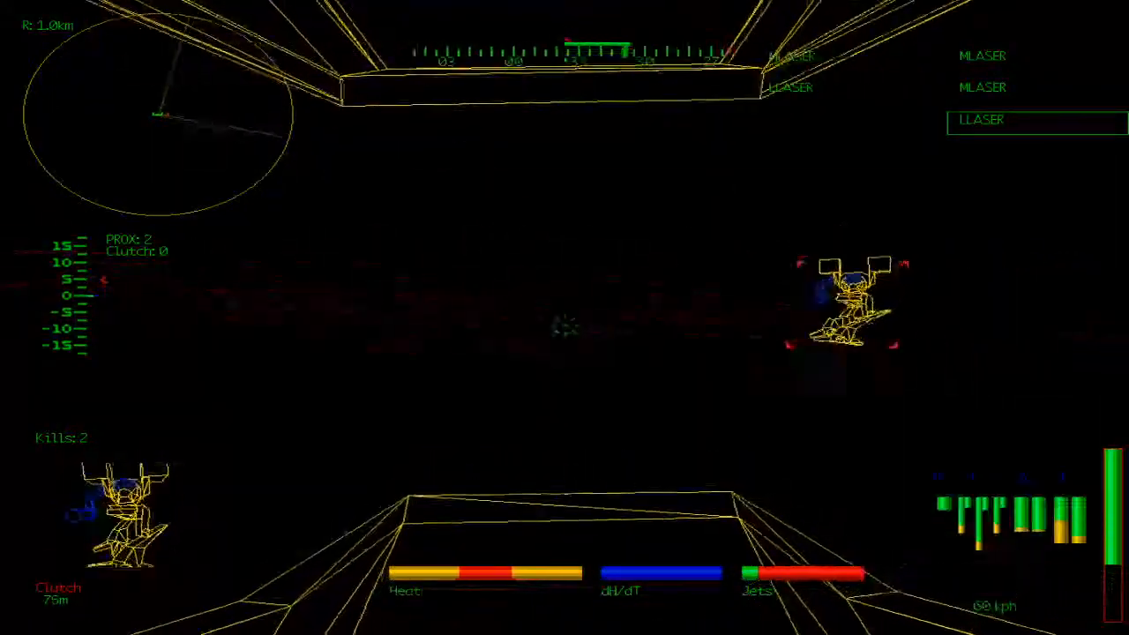
key(d)
key(space)
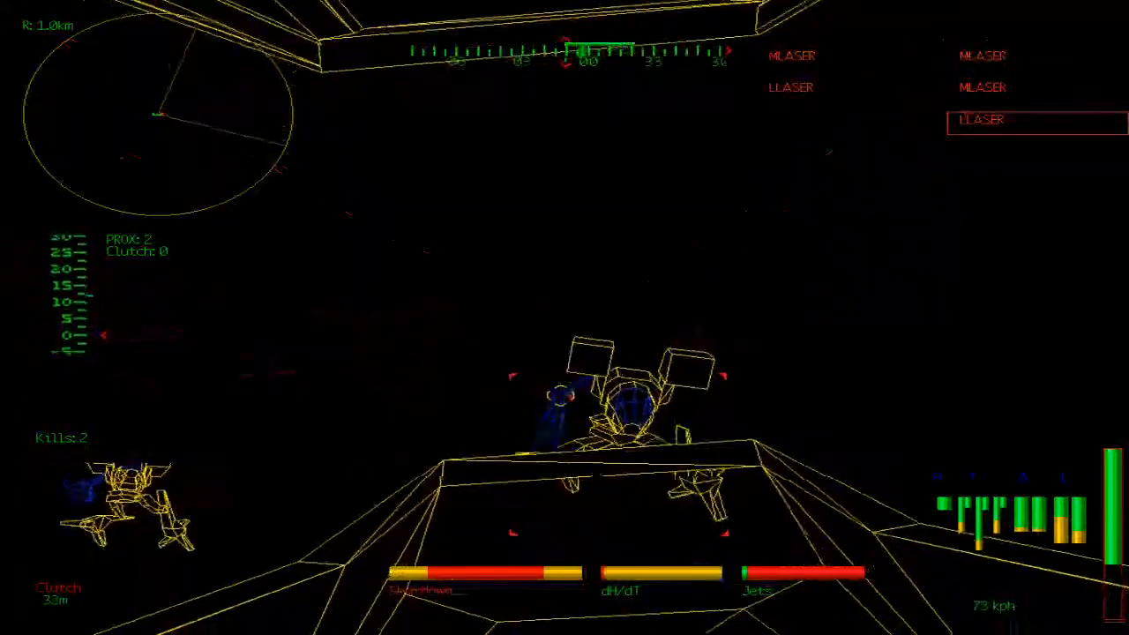
key(a)
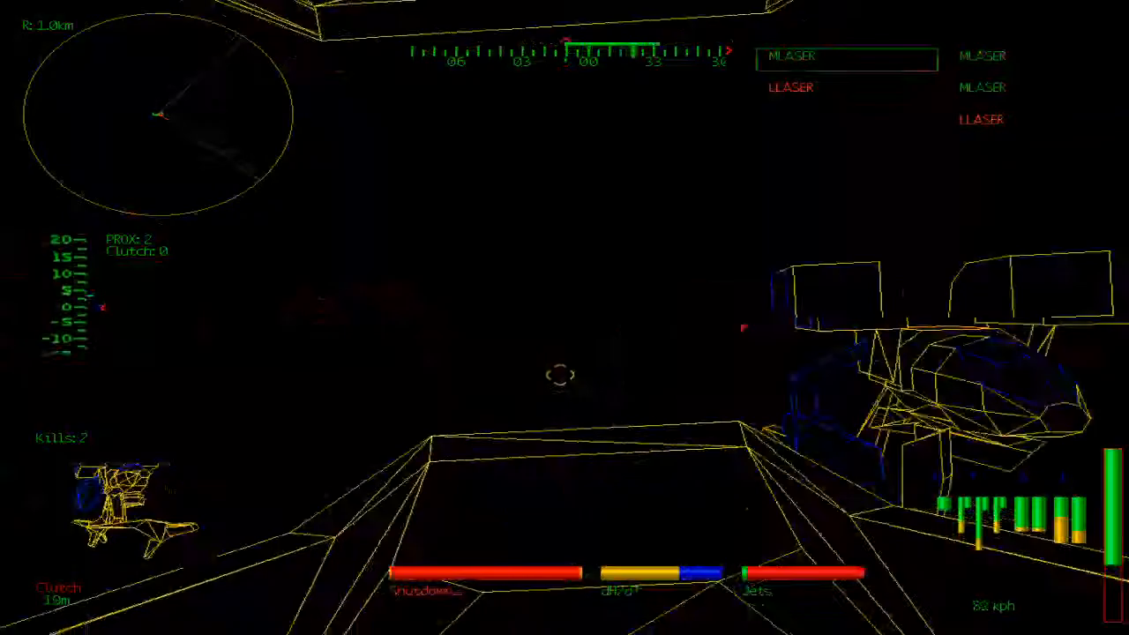
key(d)
key(o)
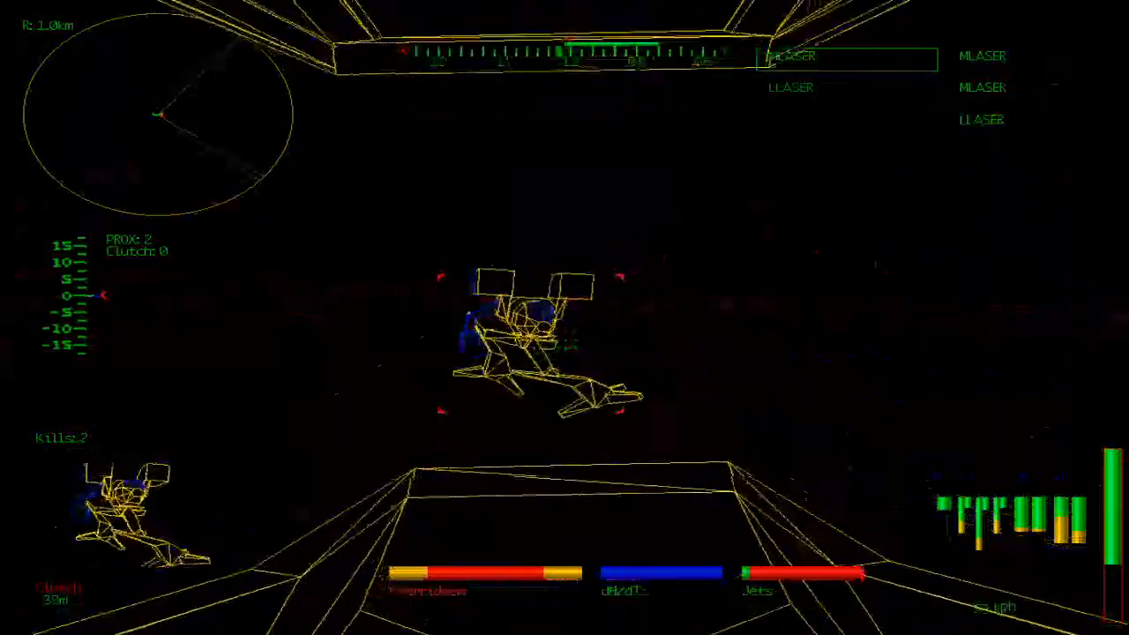
key(space)
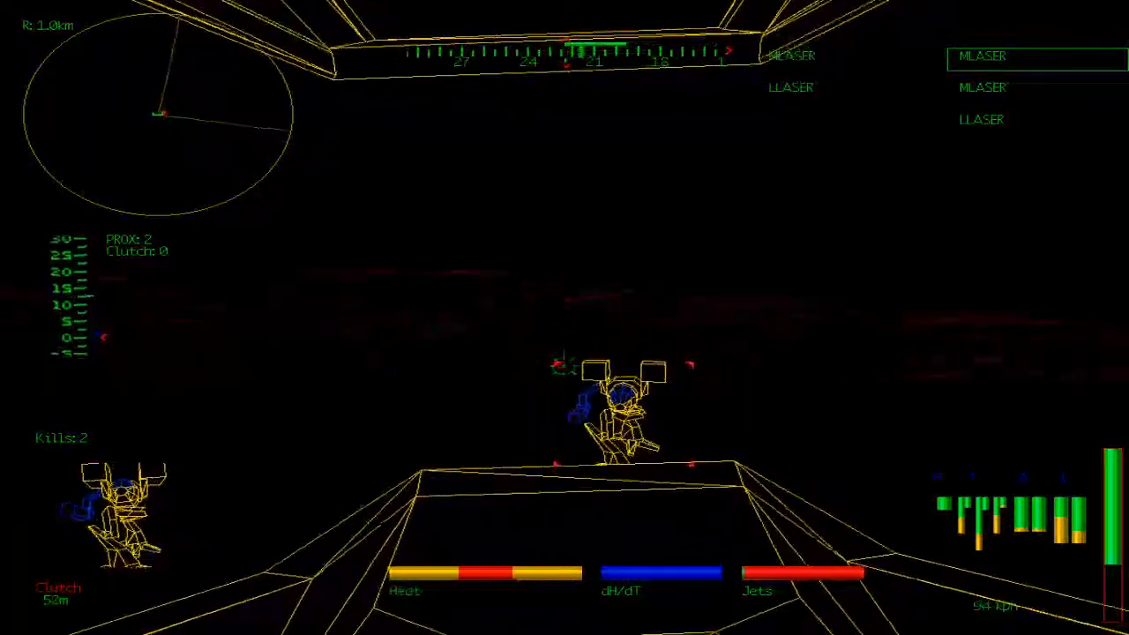
Finish the enemy mech with all-laser and large-laser volleys for the third kill.
key(space)
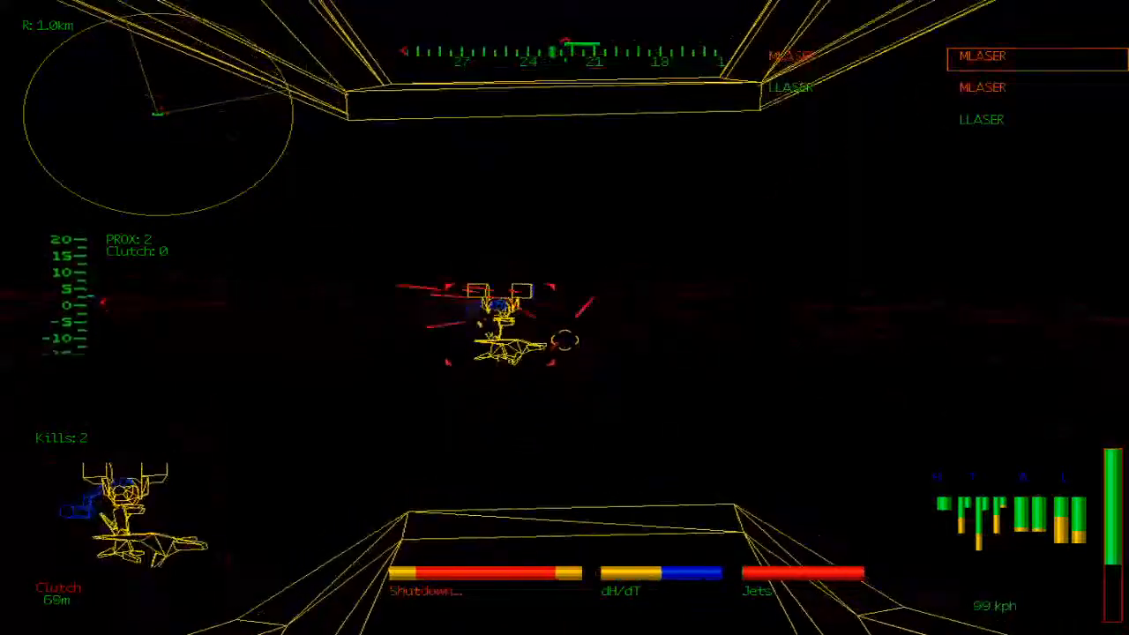
key(Tab)
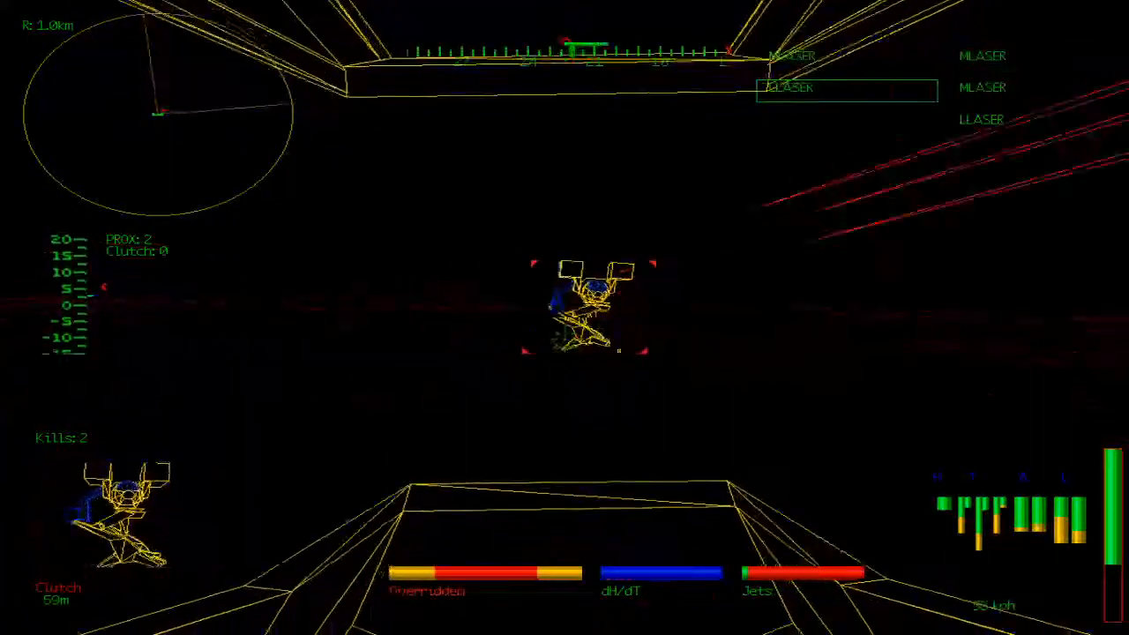
key(space)
key(space)
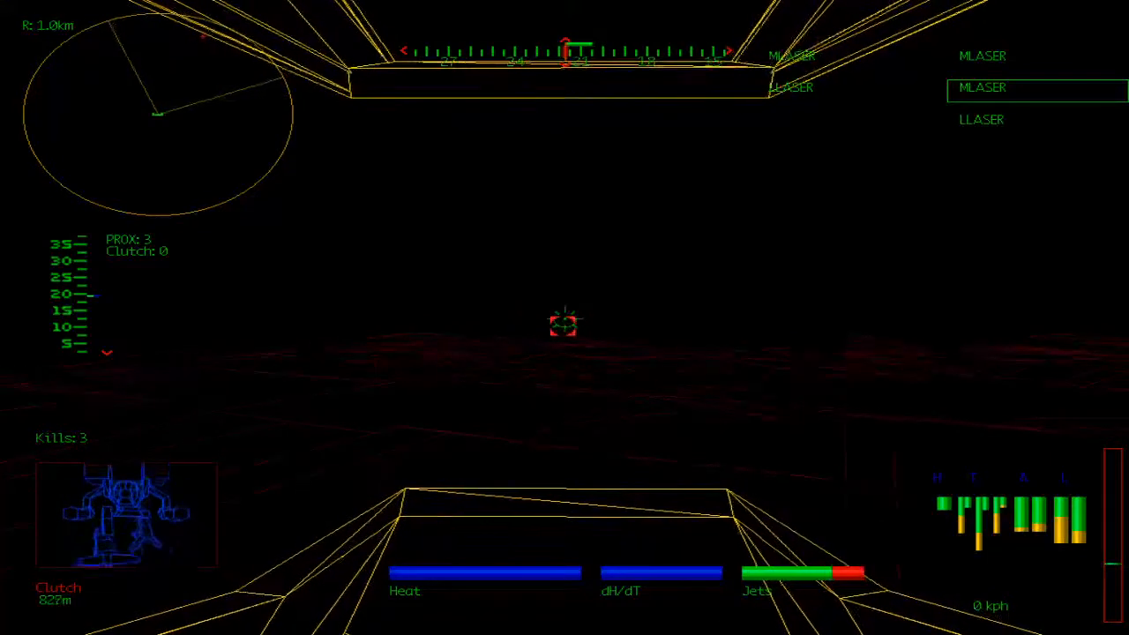
Hide the cockpit wireframe with F3 while advancing on the targeted mech.
key(F3)
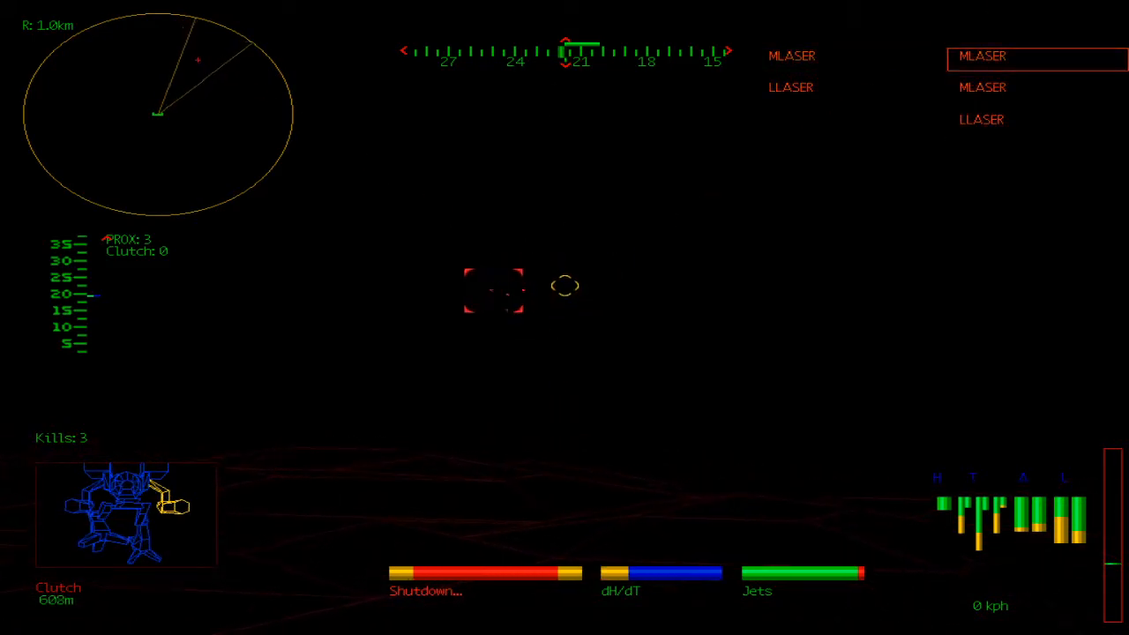
Restore the cockpit frame, speed up and fire laser volleys as the opponent closes from 600 m.
key(Return)
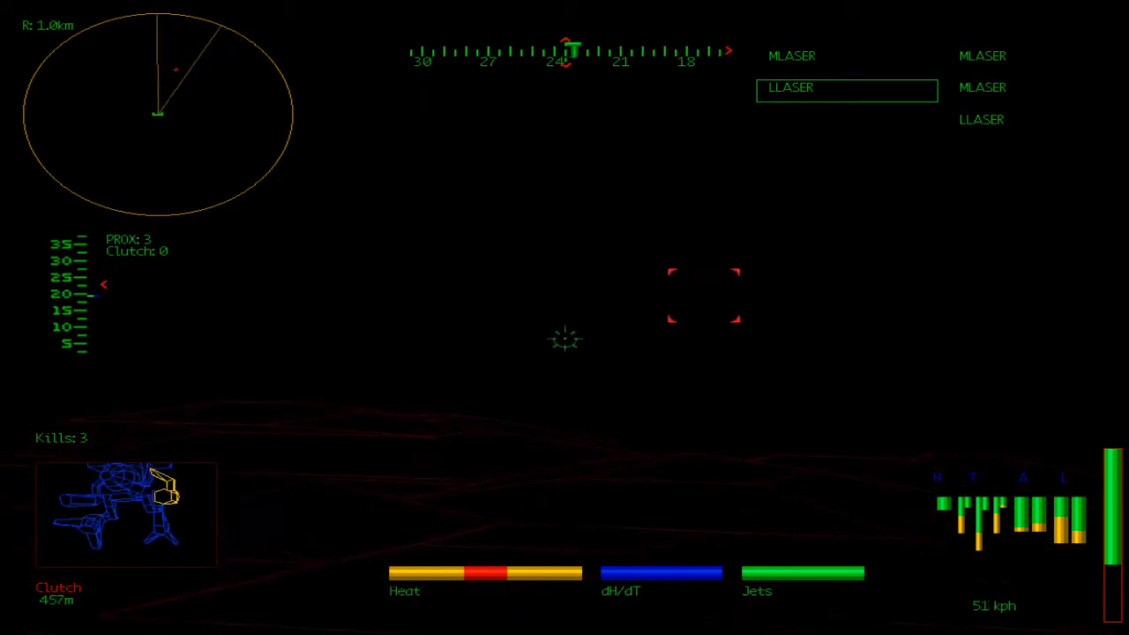
key(v)
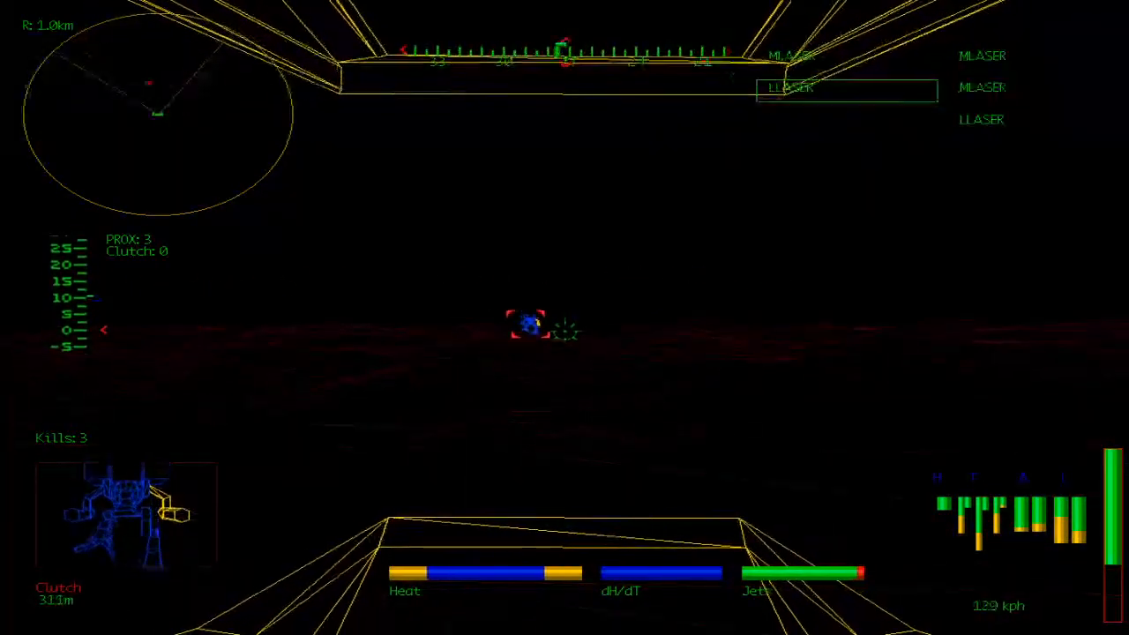
key(Return)
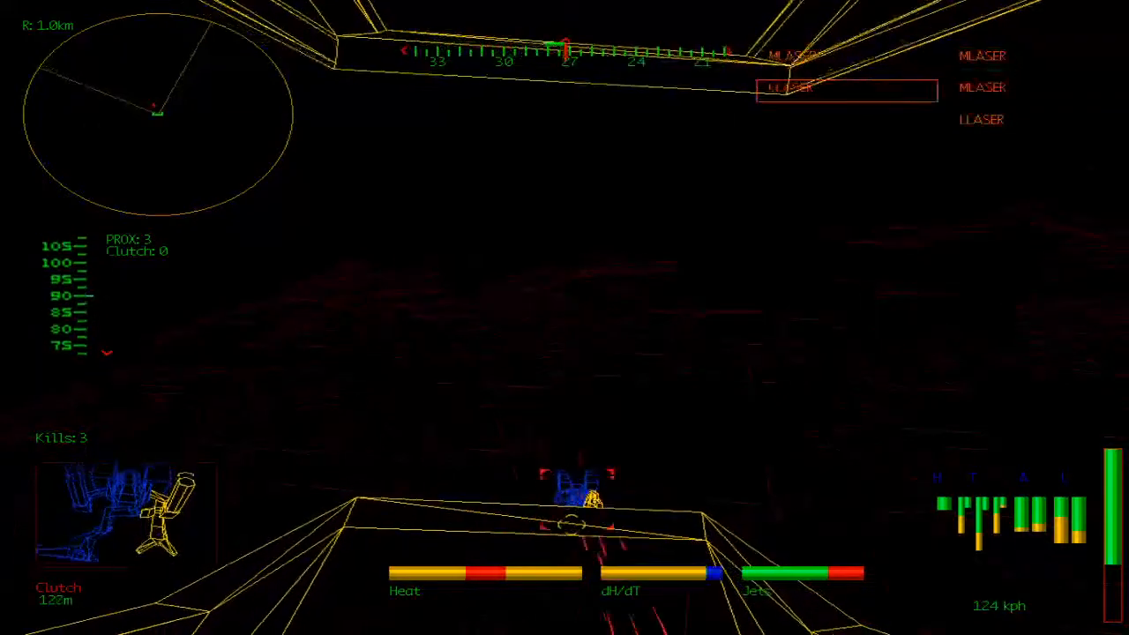
key(Return)
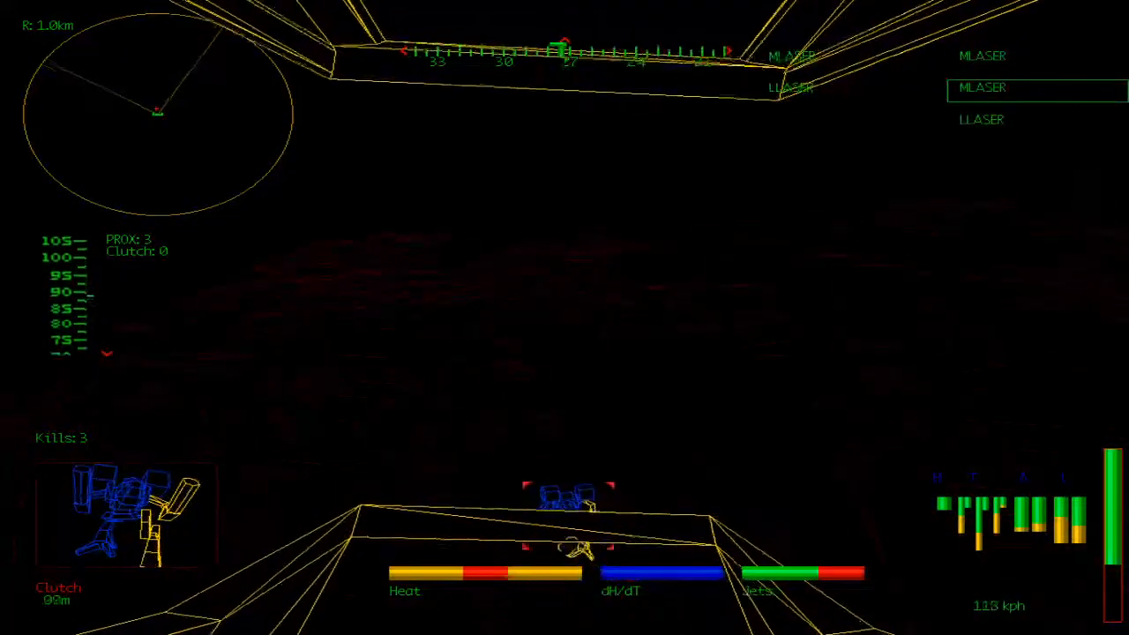
key(Return)
key(Return)
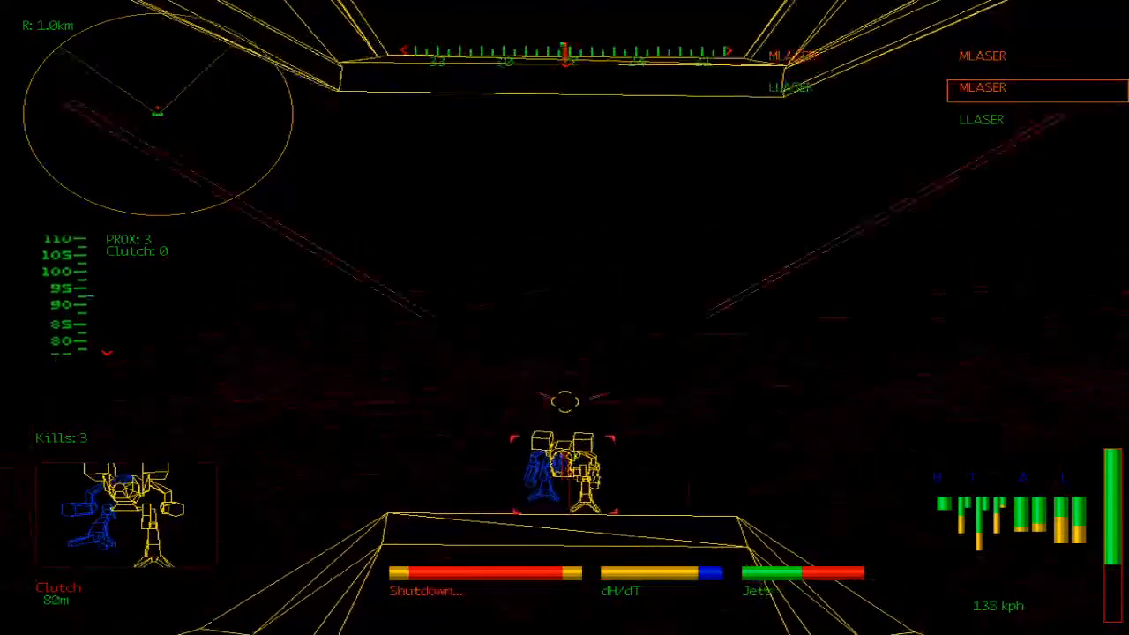
Ready and fire the large laser, then circle right and left to line up further shots.
key(BackSpace)
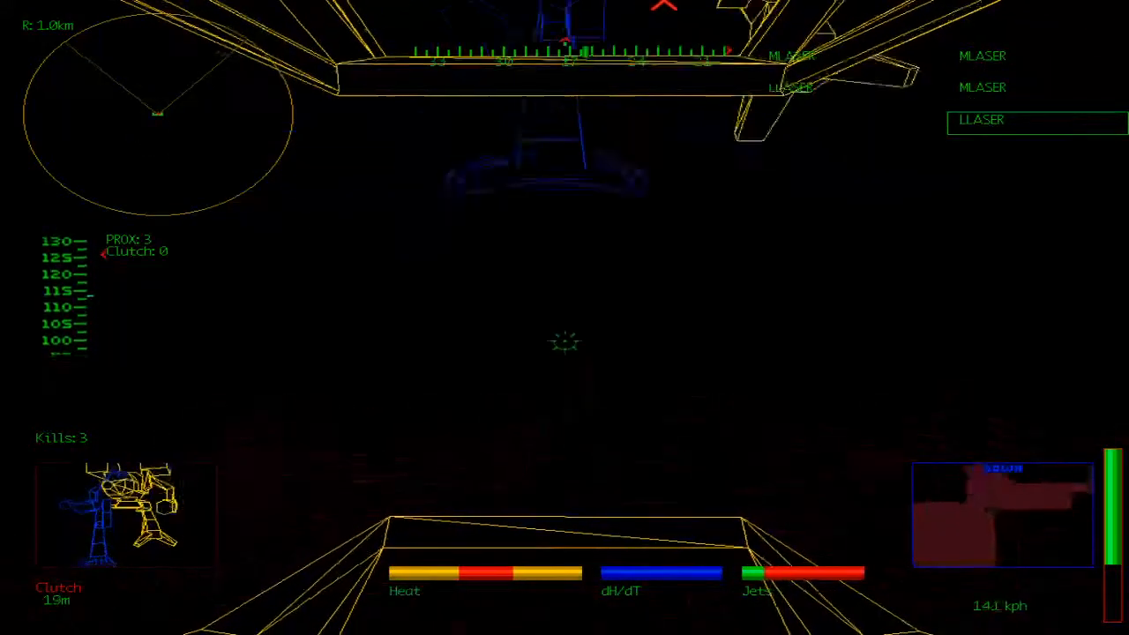
key(Return)
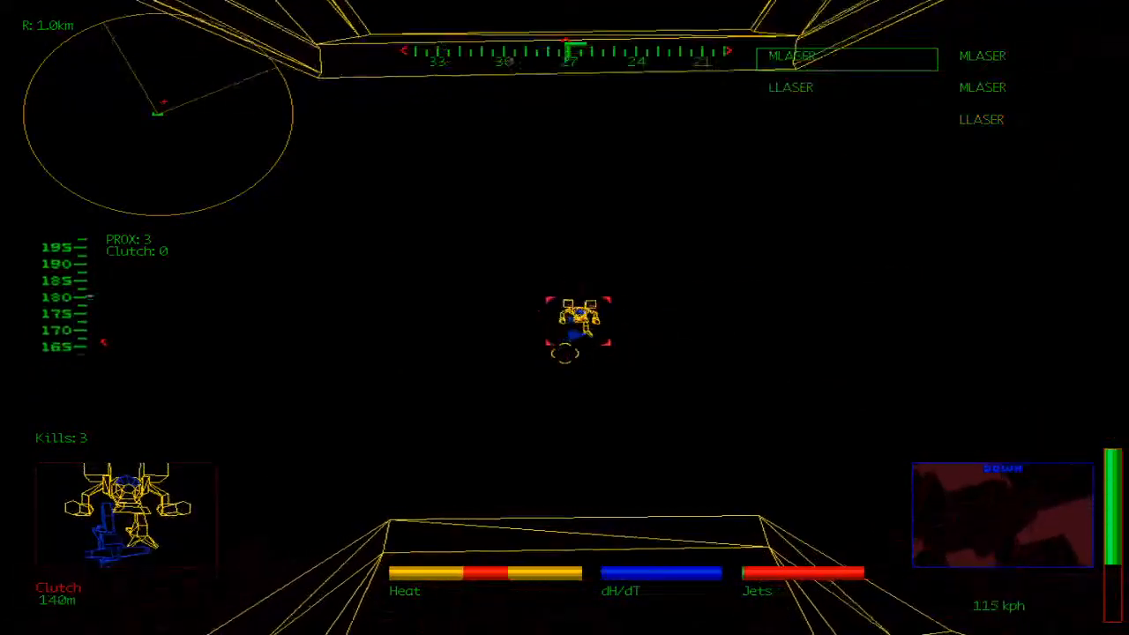
key(space)
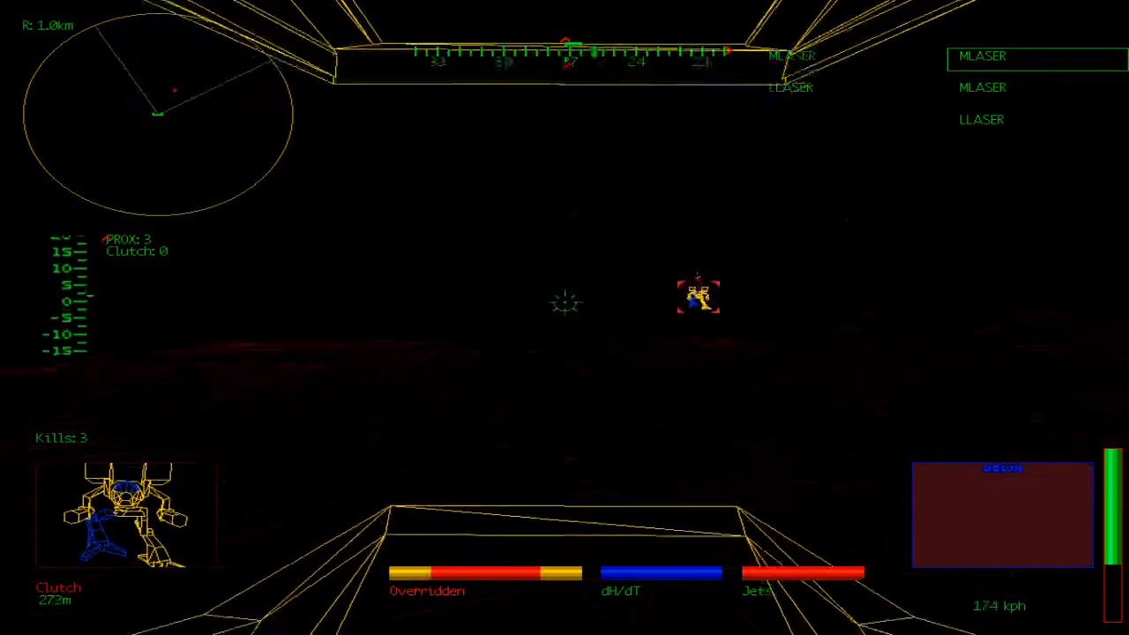
key(Right)
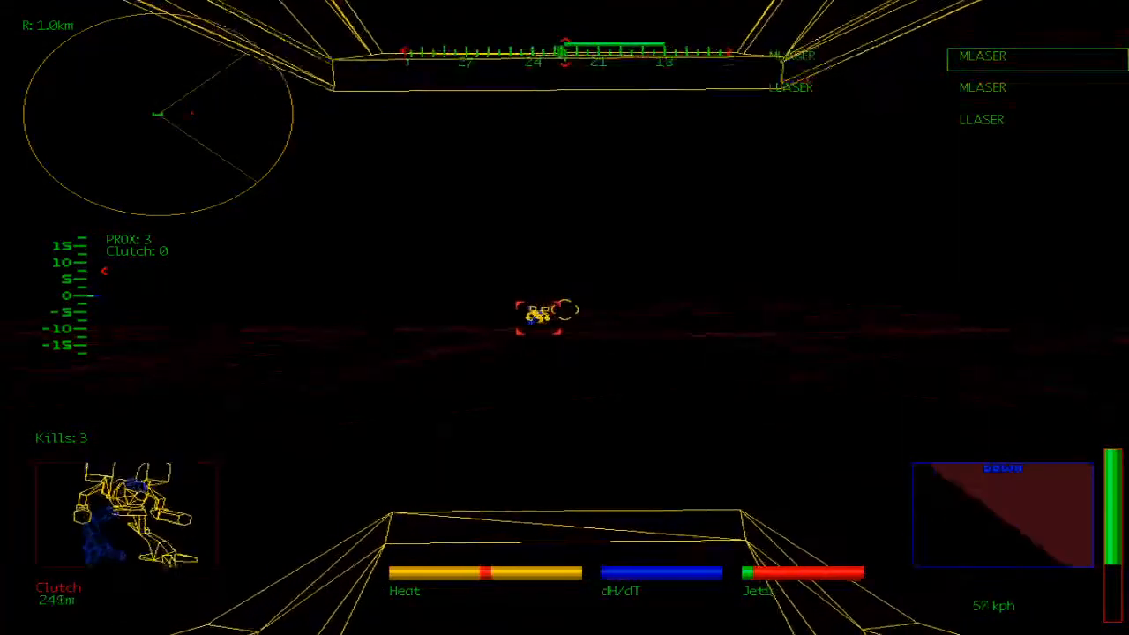
key(Left)
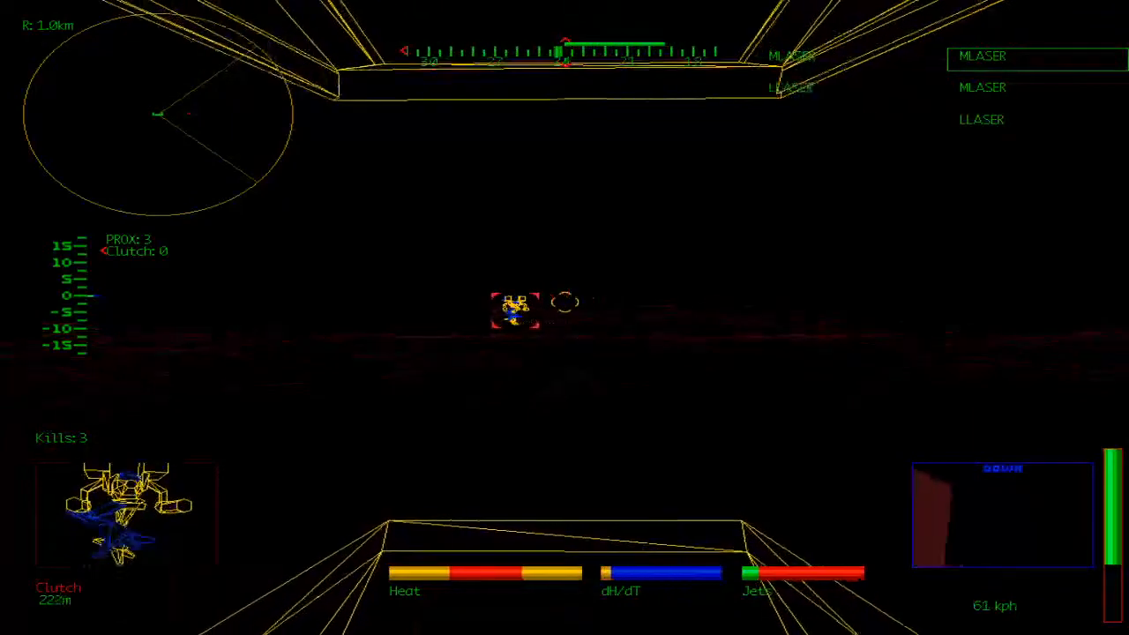
key(space)
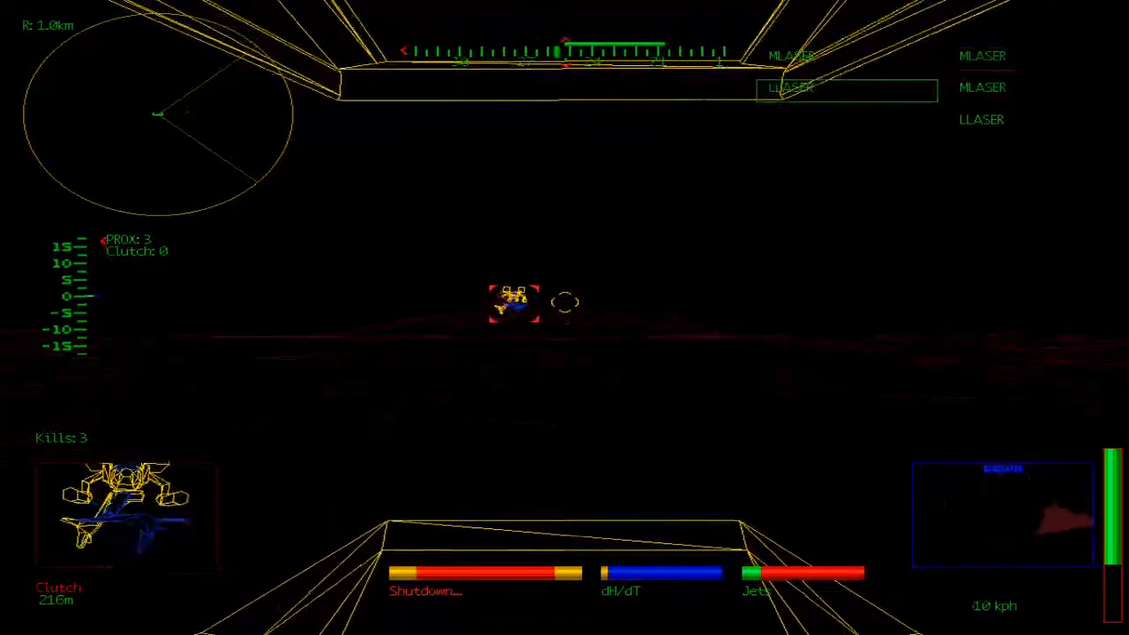
Adjust aim and keep firing lasers at under 150 m despite overheating.
key(Up)
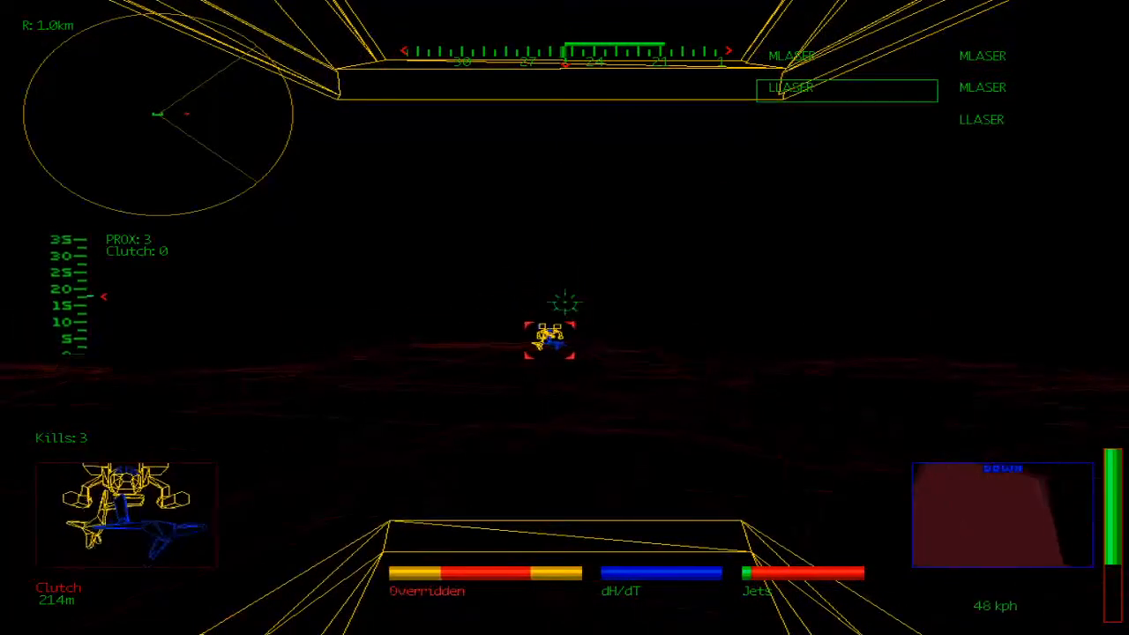
key(space)
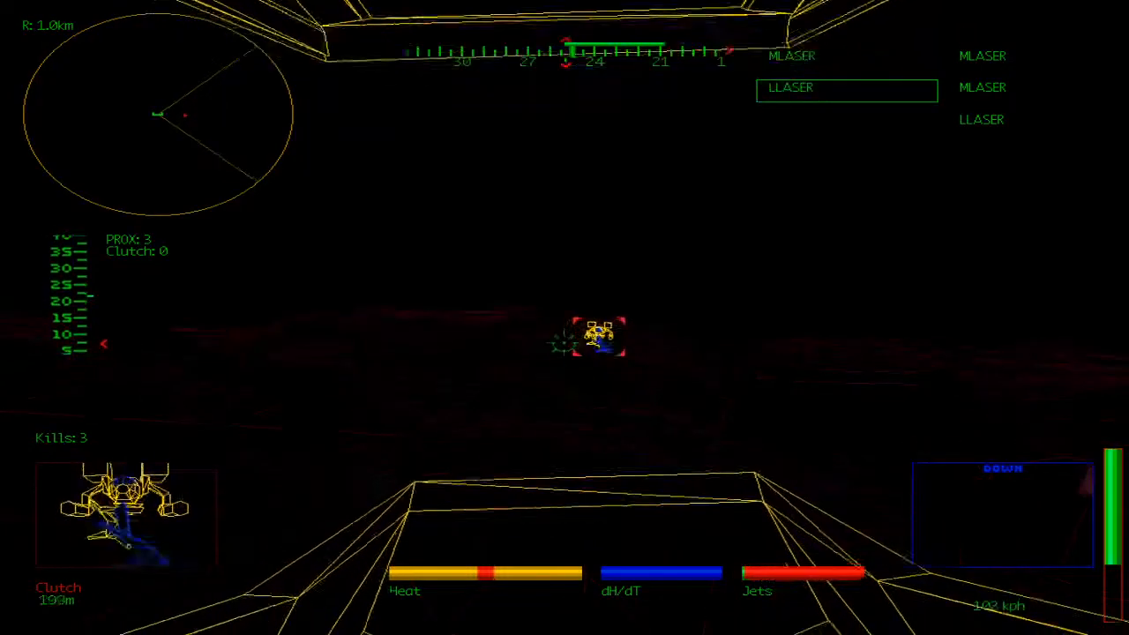
key(space)
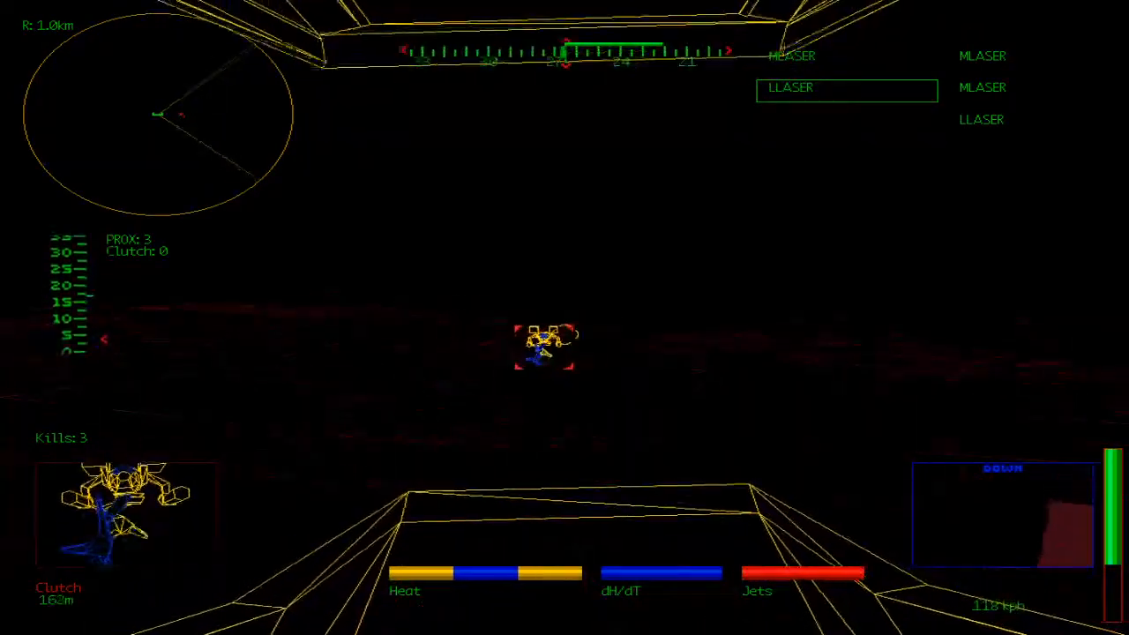
key(space)
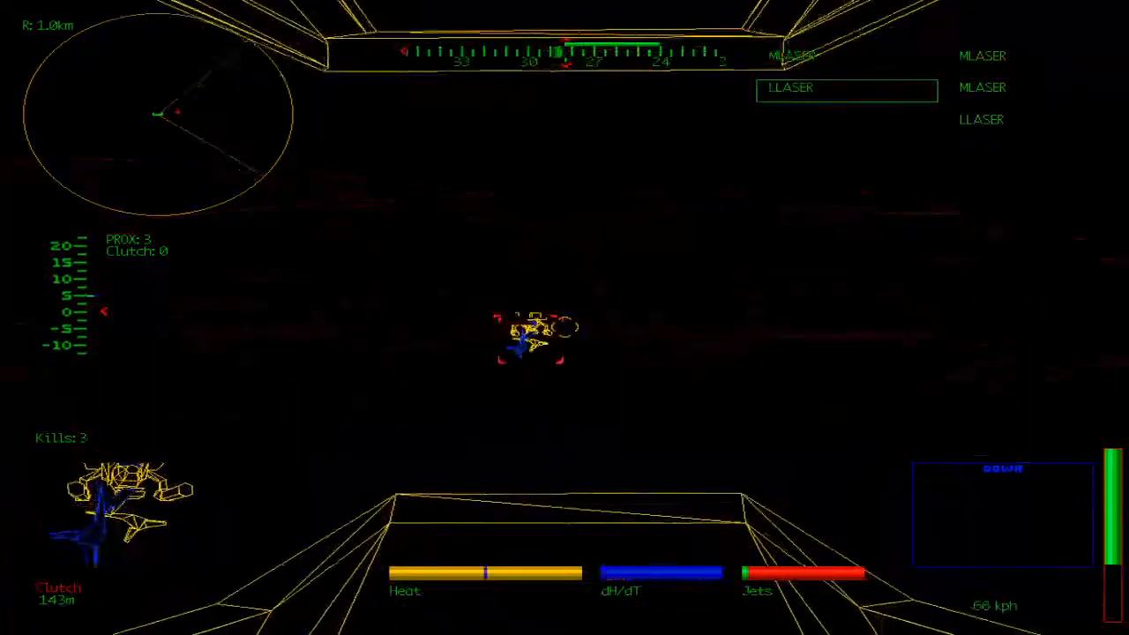
key(space)
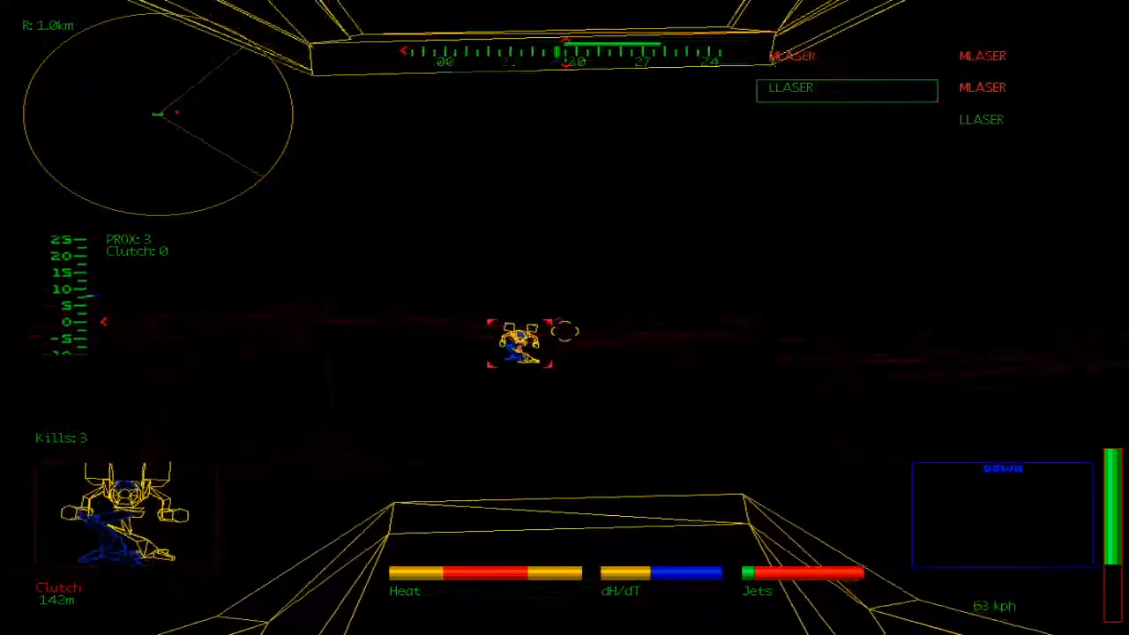
key(space)
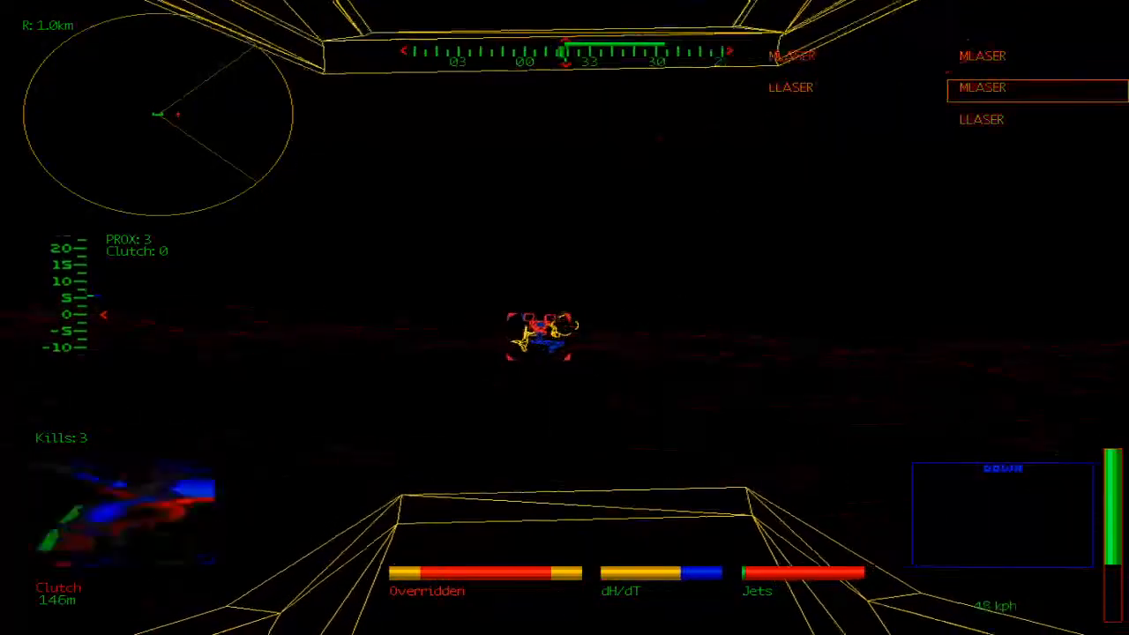
Fire a last volley, throttle up after respawning and hit the closing opponent with the medium lasers.
key(space)
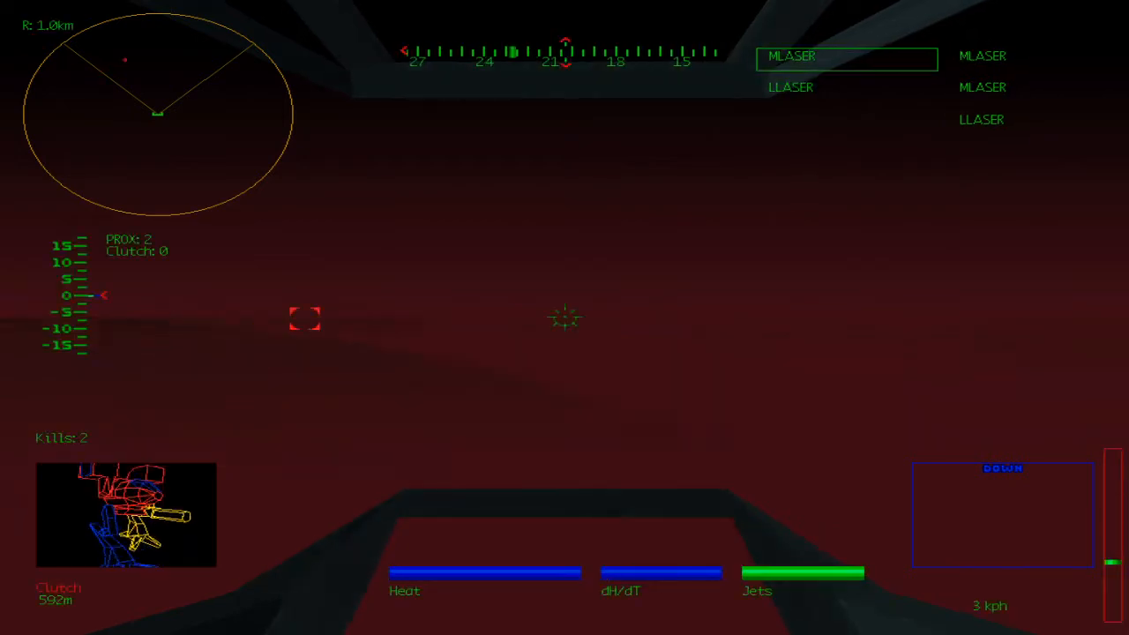
key(Up)
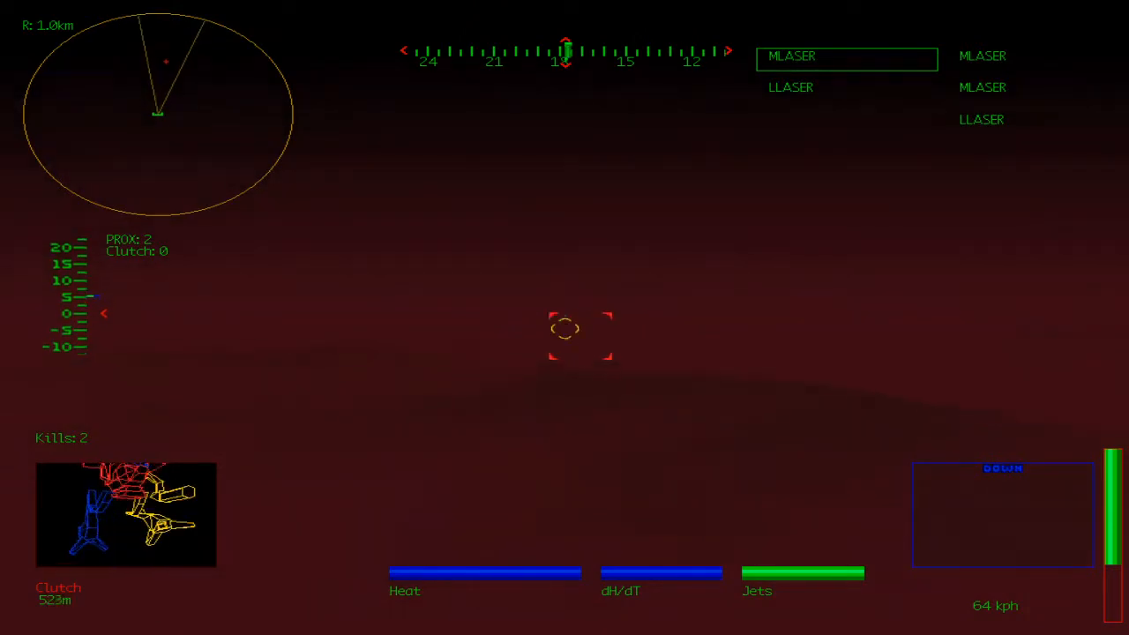
key(space)
key(Return)
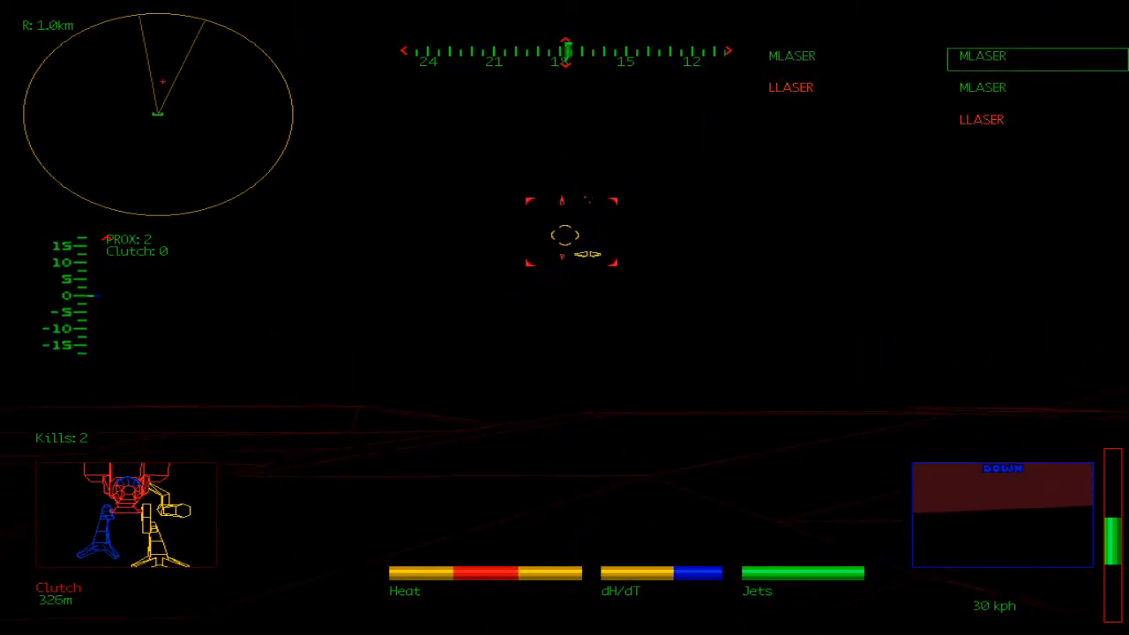
key(space)
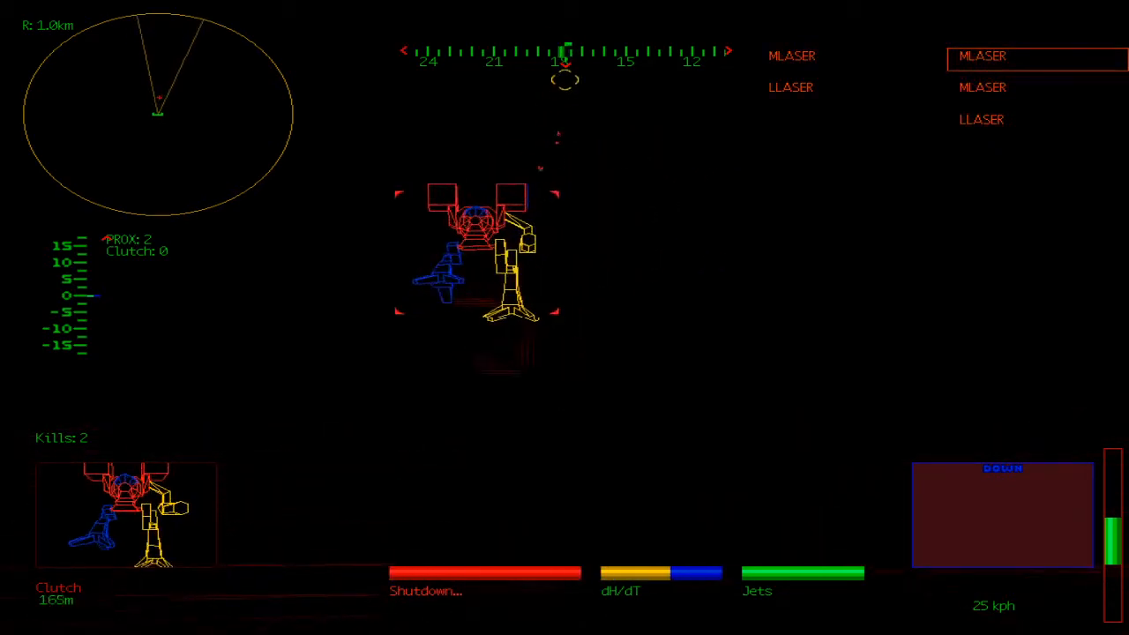
Switch to the large laser, fire it twice and override the heat shutdown.
key(Tab)
key(space)
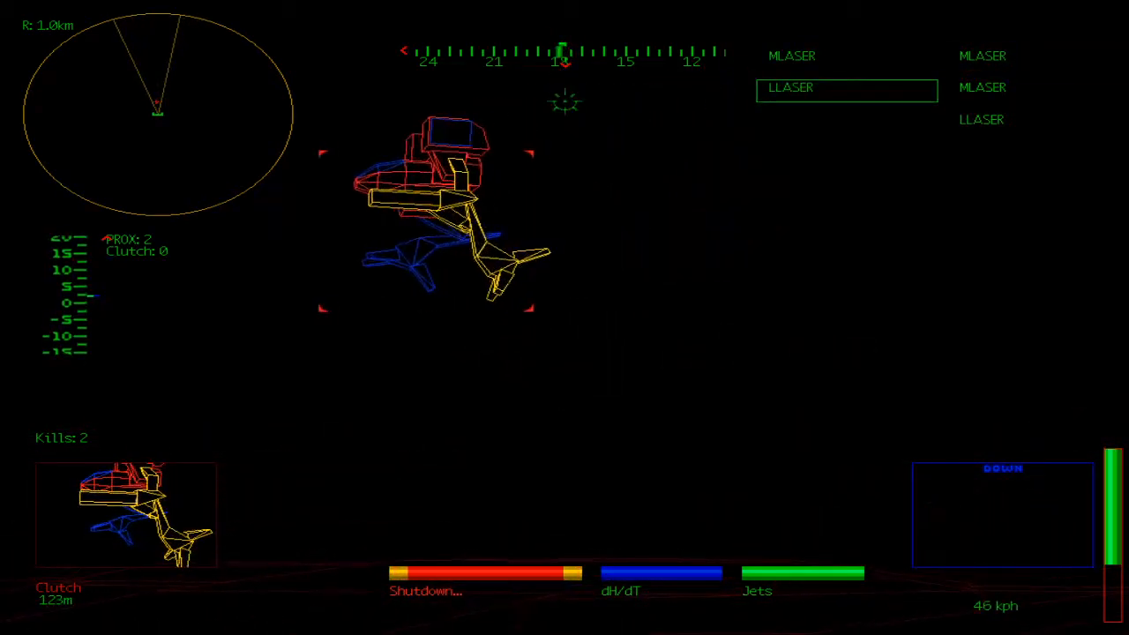
key(o)
key(space)
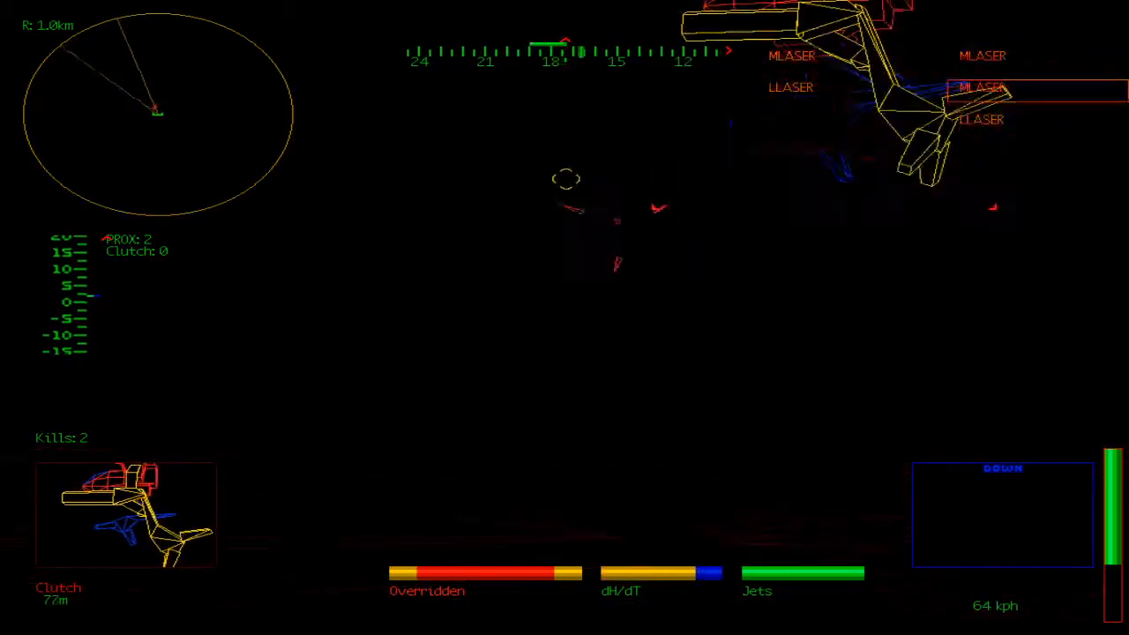
key(Tab)
key(Tab)
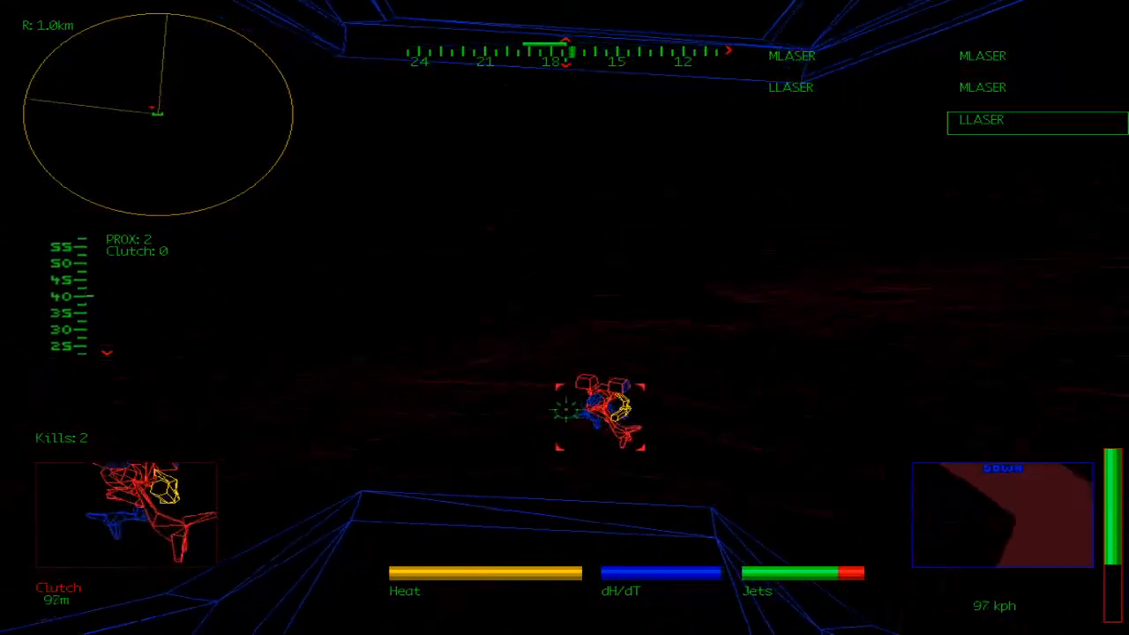
Cycle to the medium lasers and fire the finishing volleys that destroy Clutch's mech for kill three.
key(Tab)
key(space)
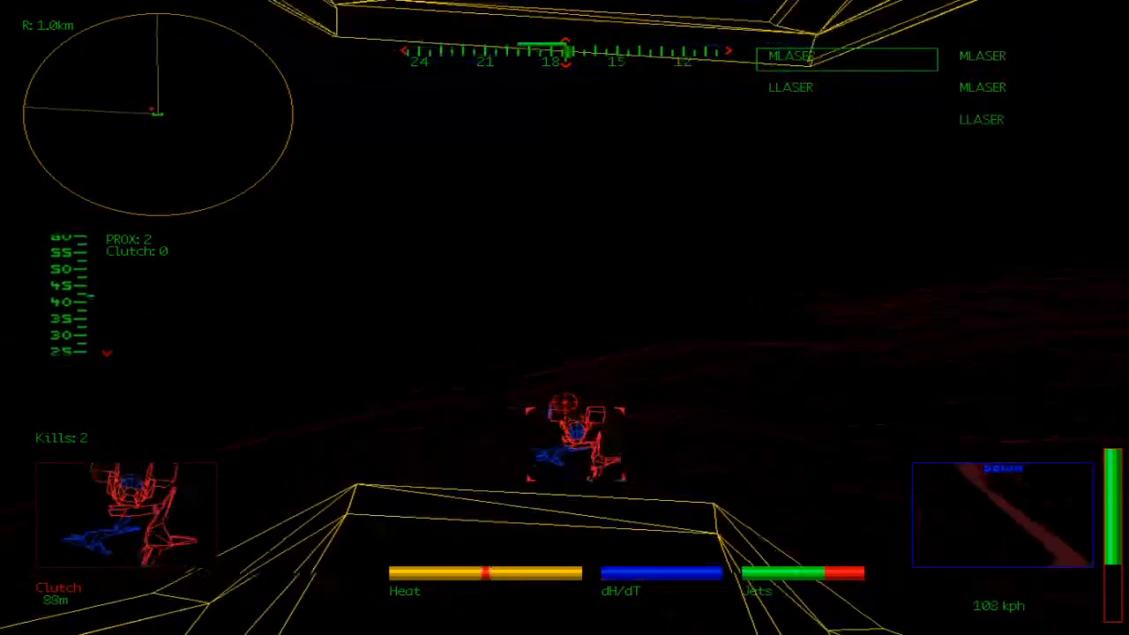
key(Tab)
key(space)
key(Tab)
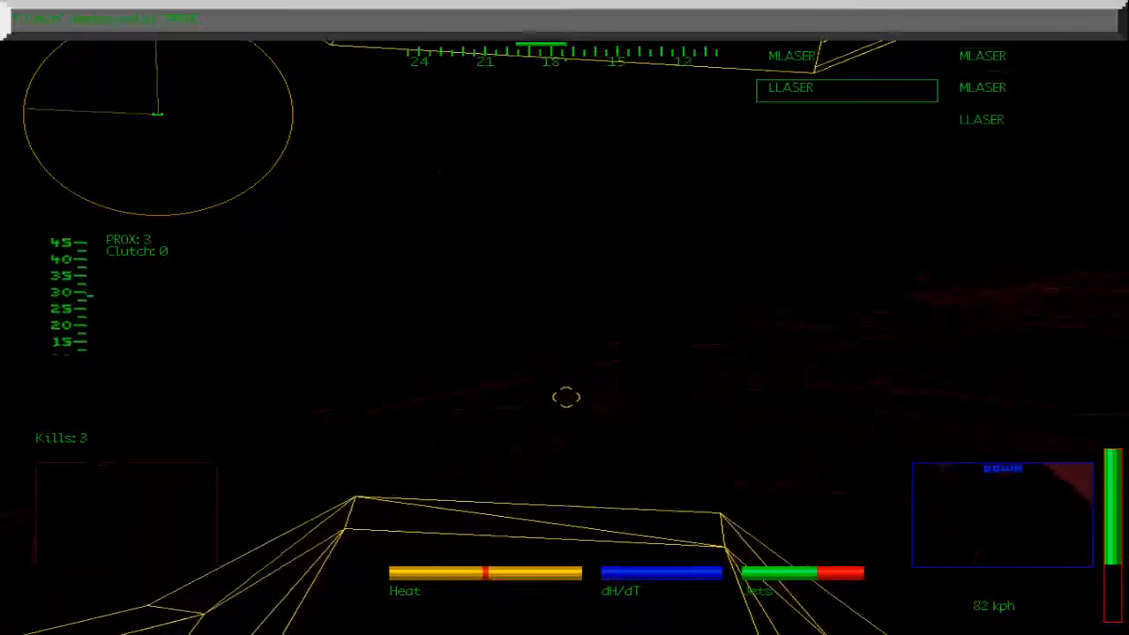